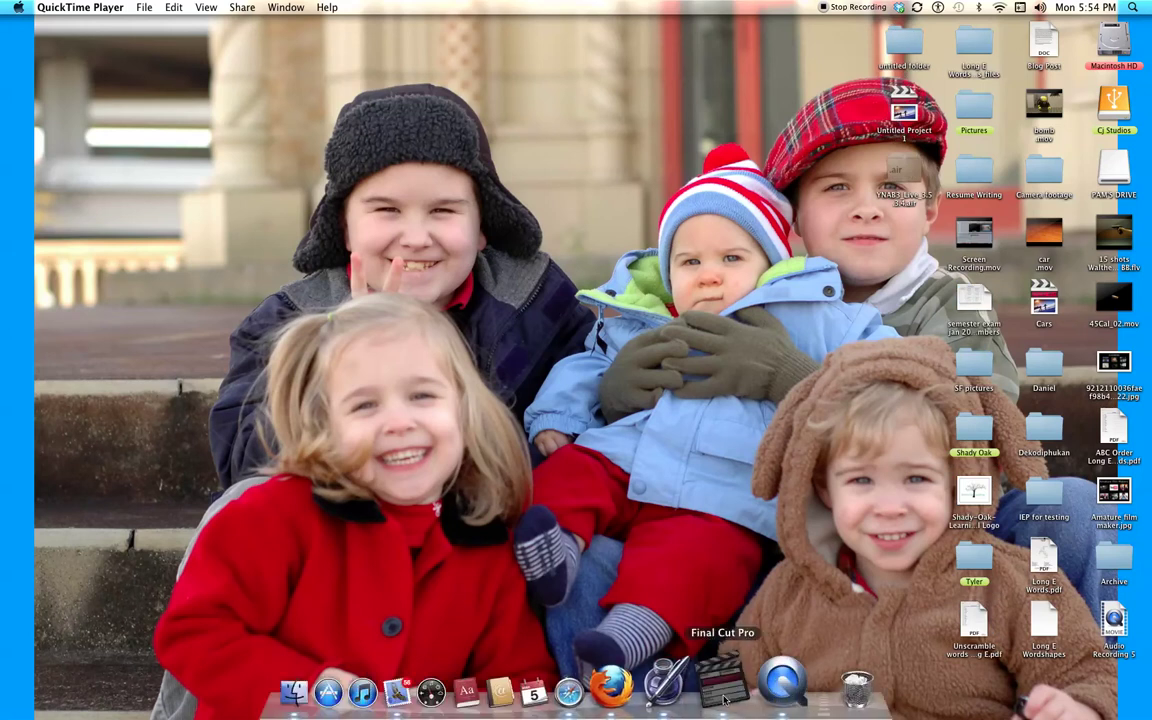
Switch to Final Cut Pro and play back Sequence 1 from its beginning up to the gunshot.
click(724, 700)
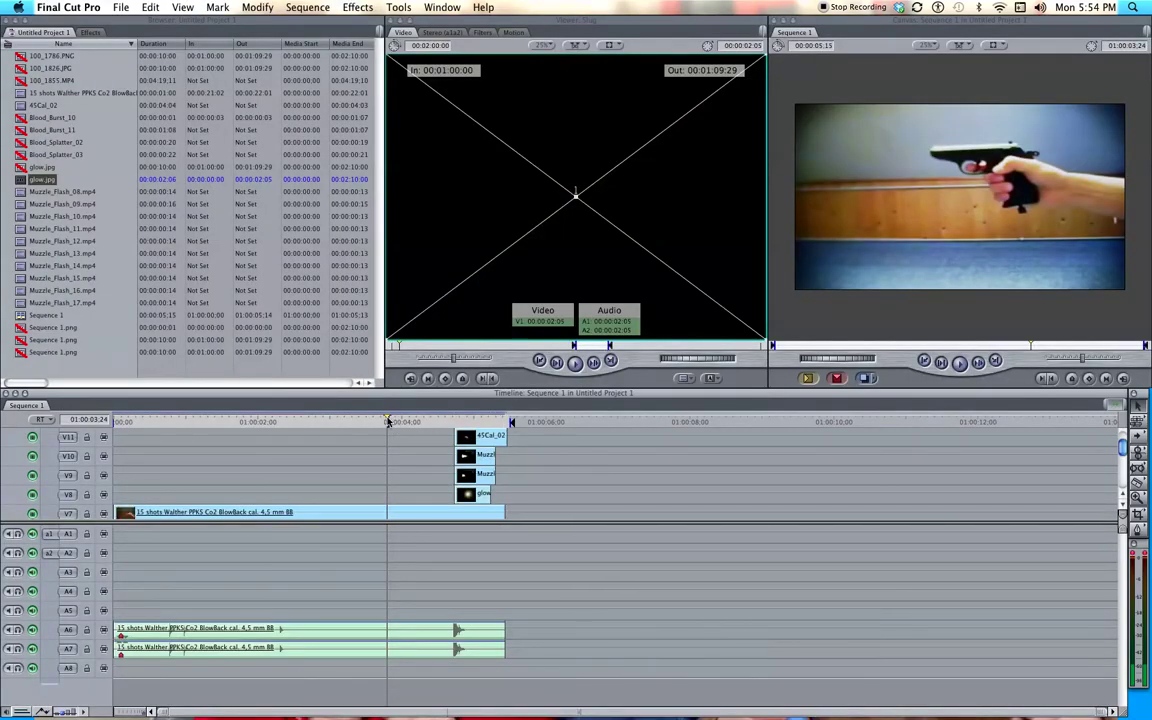
drag(388, 421, 73, 445)
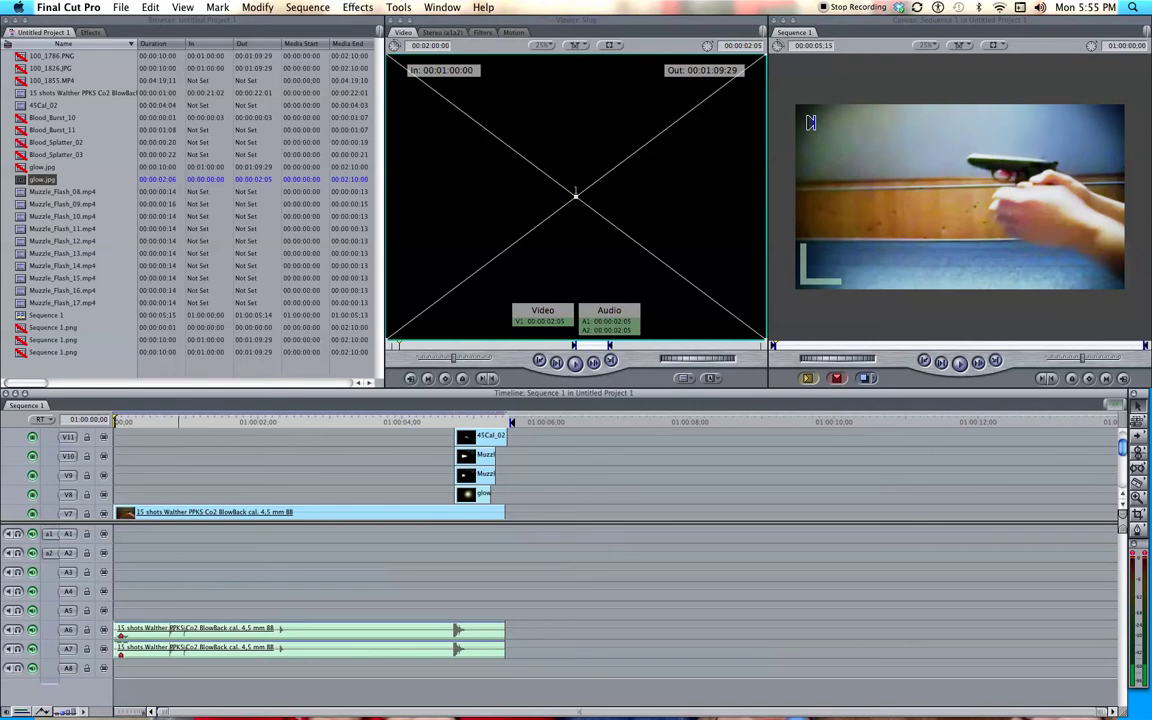
mouse_move(118, 421)
mouse_down()
mouse_move(226, 423)
mouse_move(106, 430)
mouse_up()
key(space)
click(247, 430)
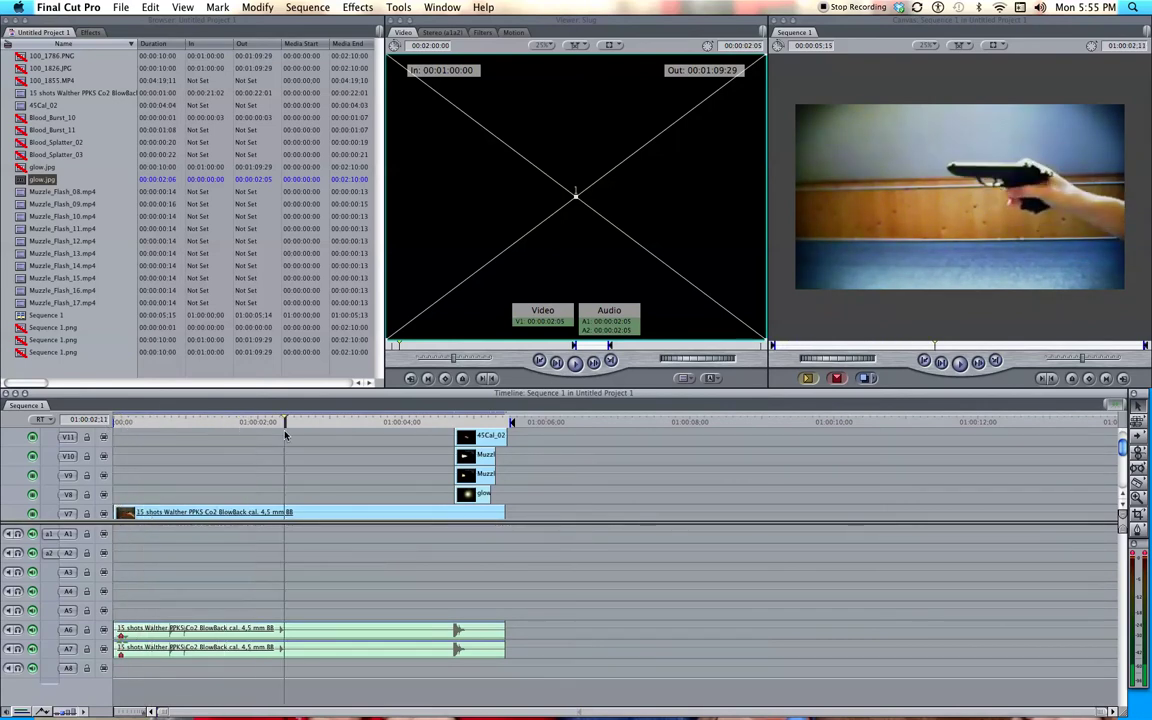
click(117, 428)
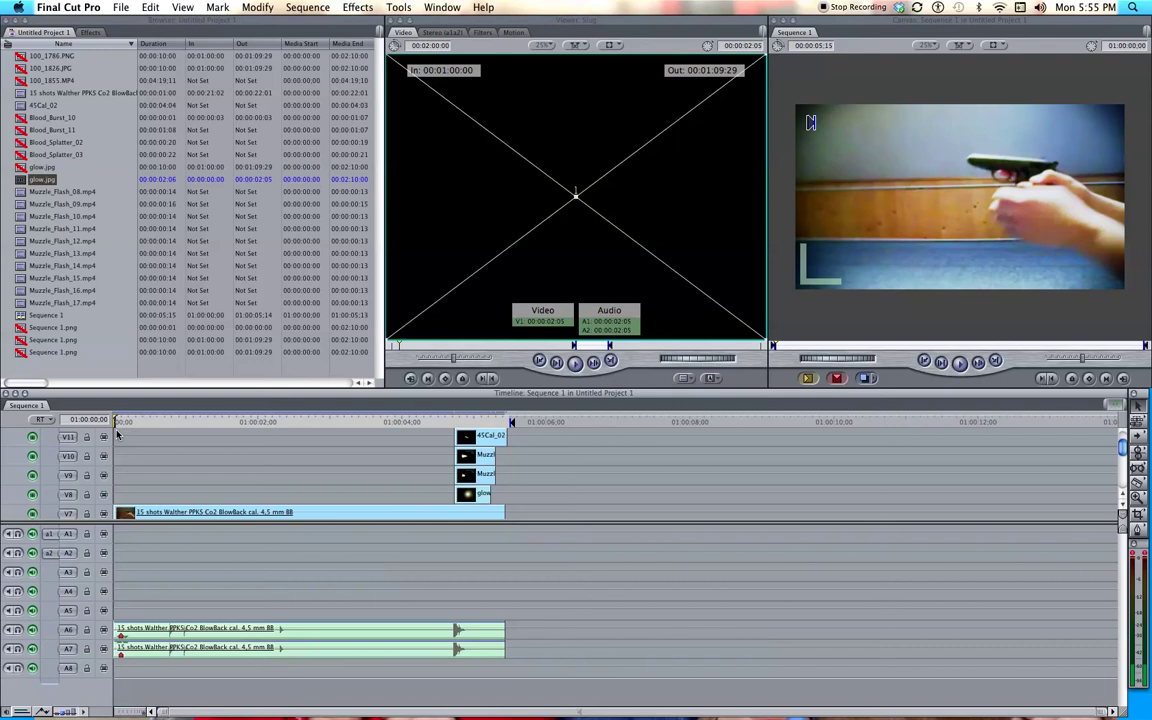
drag(117, 431, 53, 446)
key(space)
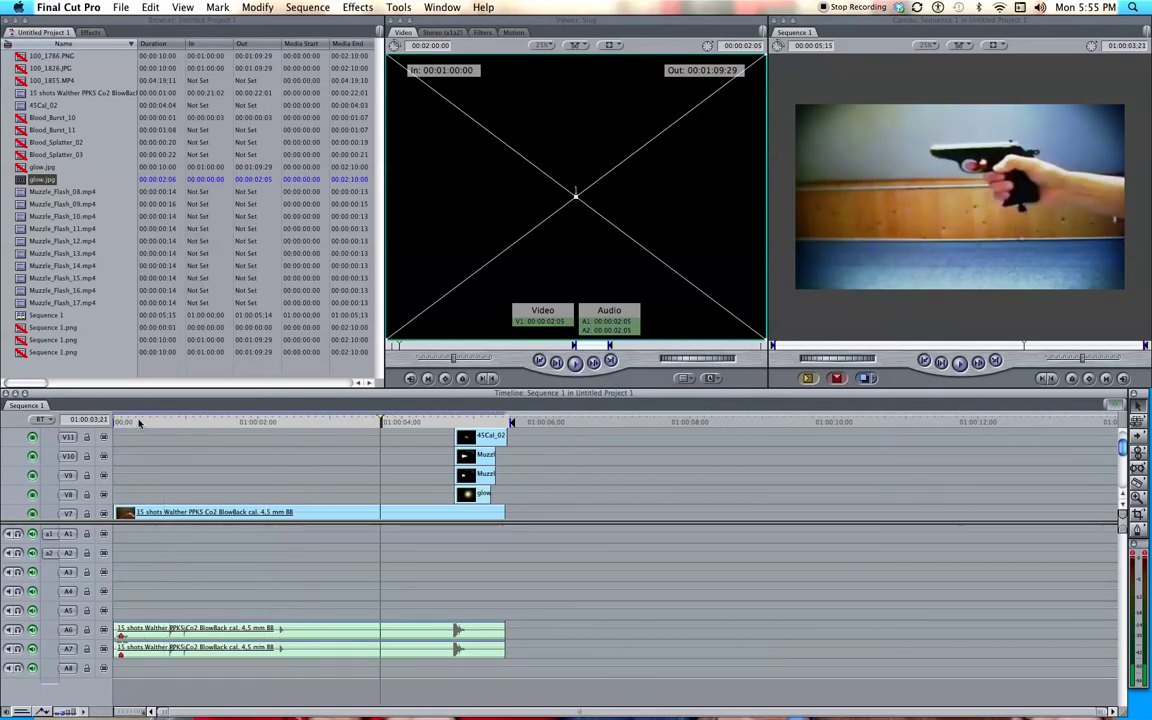
key(Home)
click(220, 422)
key(Home)
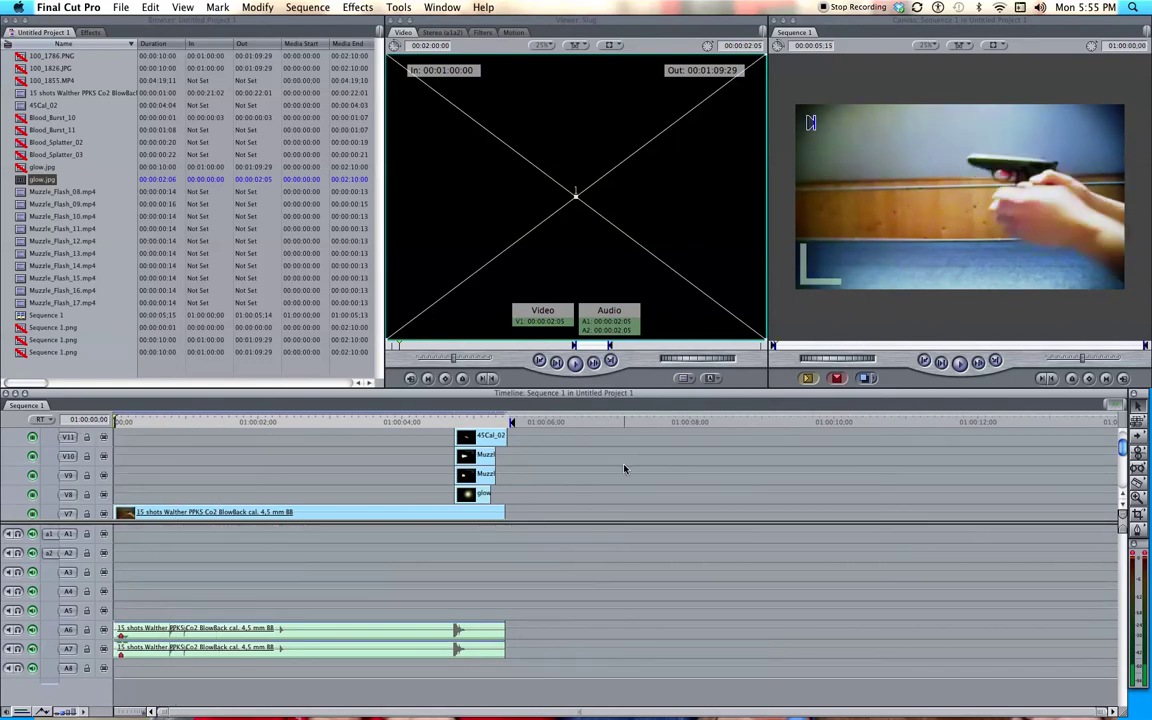
key(space)
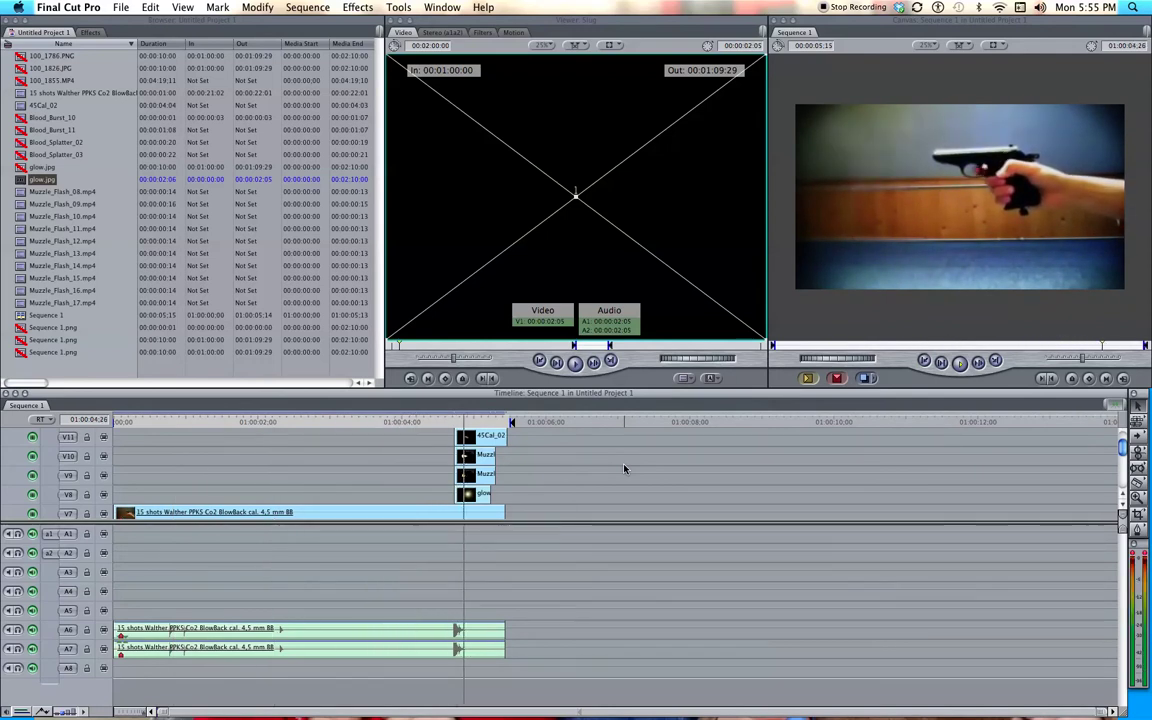
Examine the gunshot effect frame by frame between about 01:00:04:13 and 01:00:04:28, and return to the start of the sequence.
drag(493, 421, 421, 434)
key(Right)
key(Right)
key(Right)
key(Right)
key(Right)
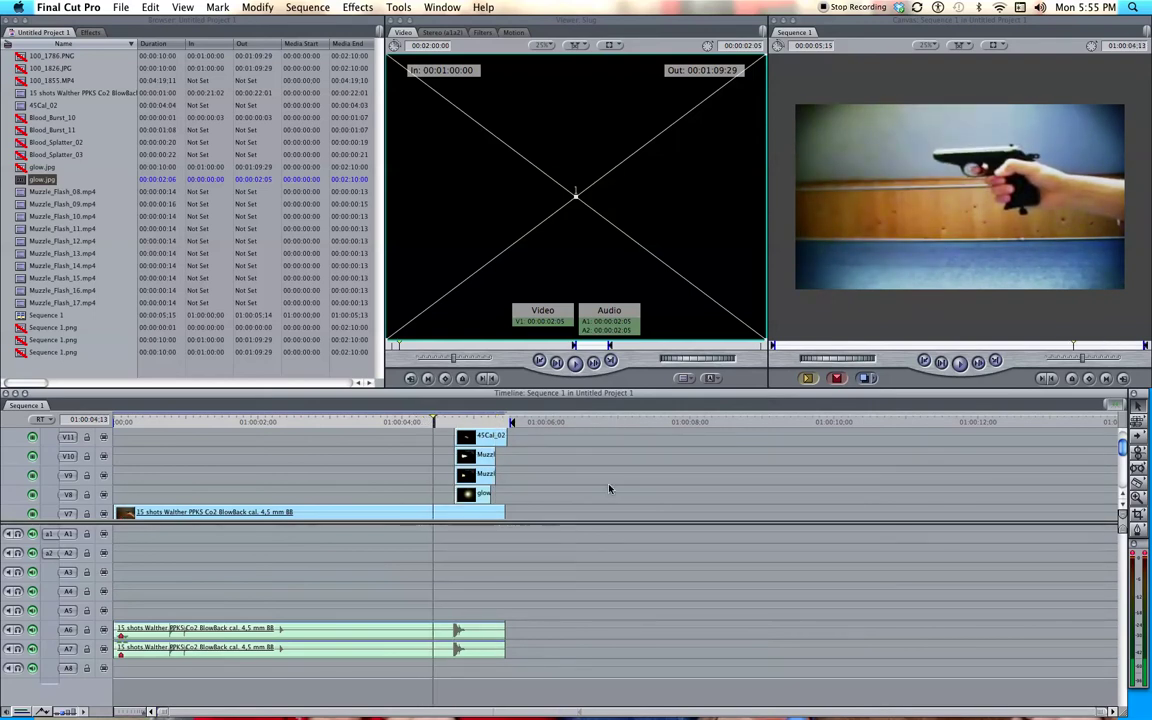
key(Right)
key(Right)
key(Right)
key(Right)
key(Right)
key(Right)
key(Right)
key(Right)
key(Right)
key(Right)
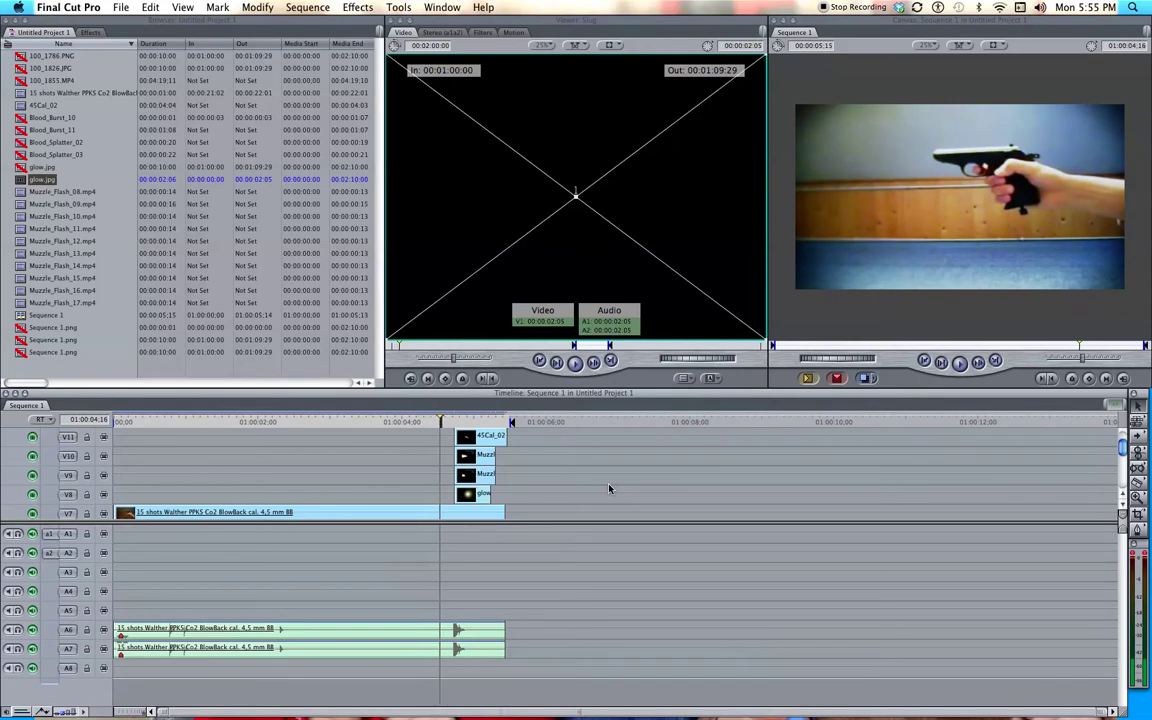
key(Right)
key(Right)
key(Right)
key(Right)
key(Right)
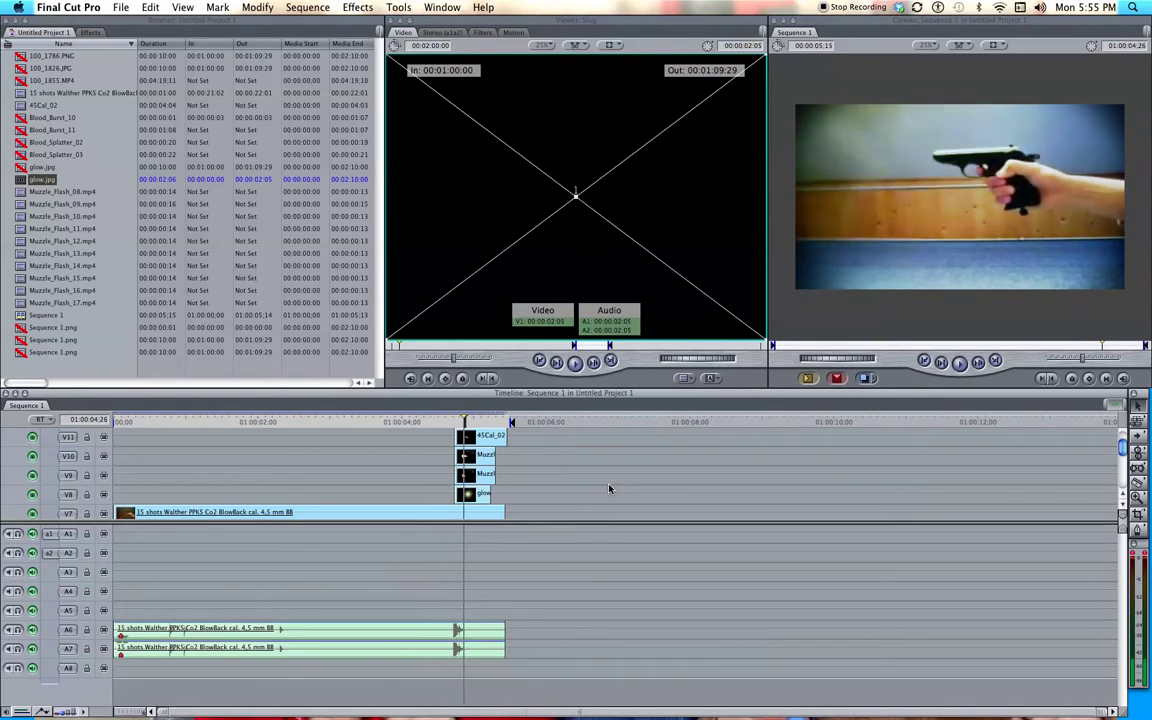
key(Left)
key(Left)
key(Left)
key(Left)
key(Left)
key(Left)
key(Left)
key(Left)
key(Left)
key(Right)
key(Right)
key(Right)
key(Right)
key(Right)
key(Right)
key(Right)
key(Right)
key(Right)
key(Right)
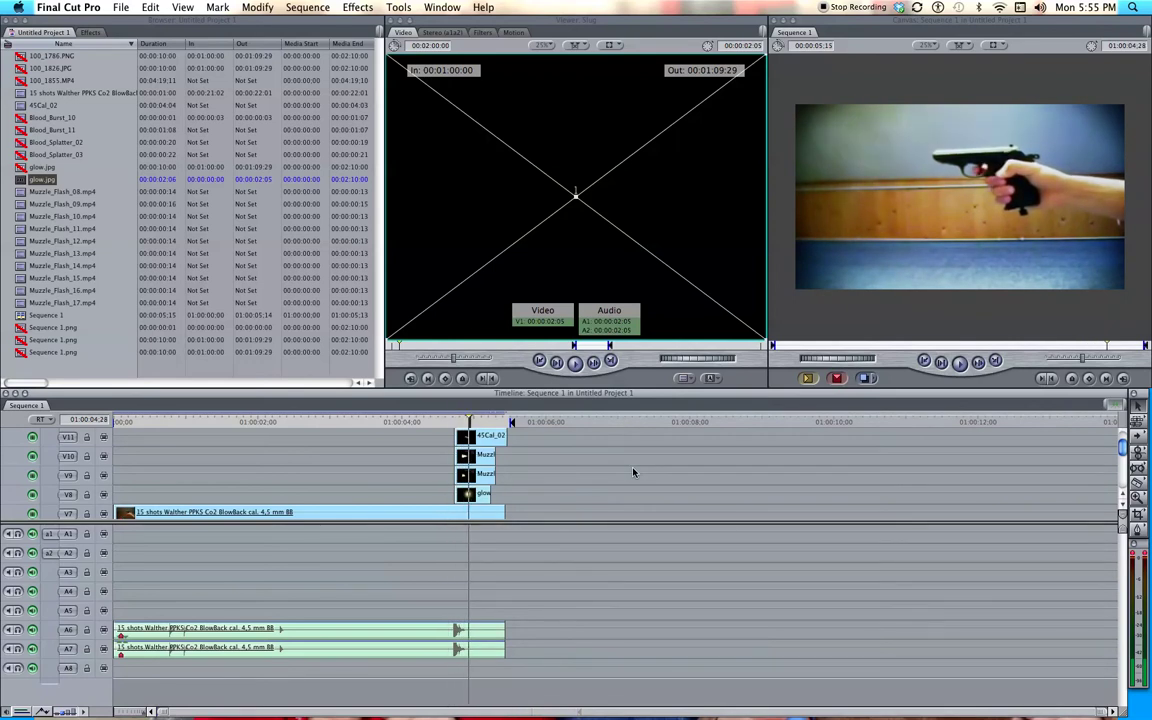
key(Home)
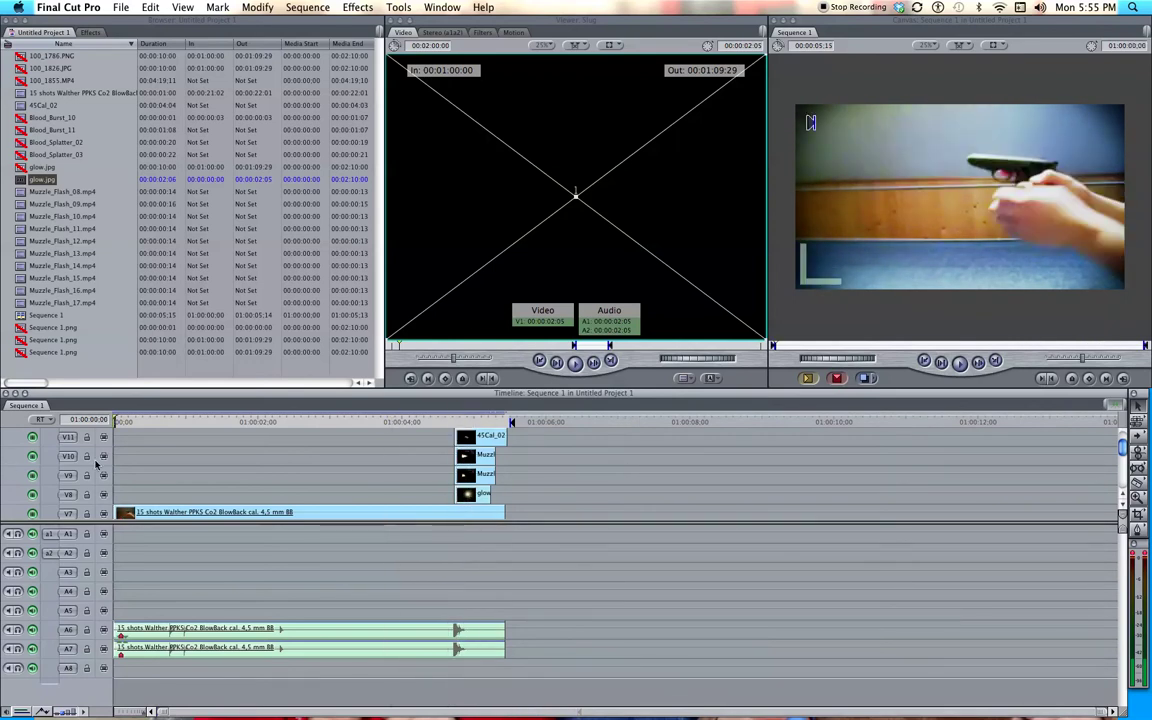
Delete the 45Cal_02, two muzzle flash and glow clips on tracks V8 to V11, and render the sequence.
drag(518, 492, 428, 381)
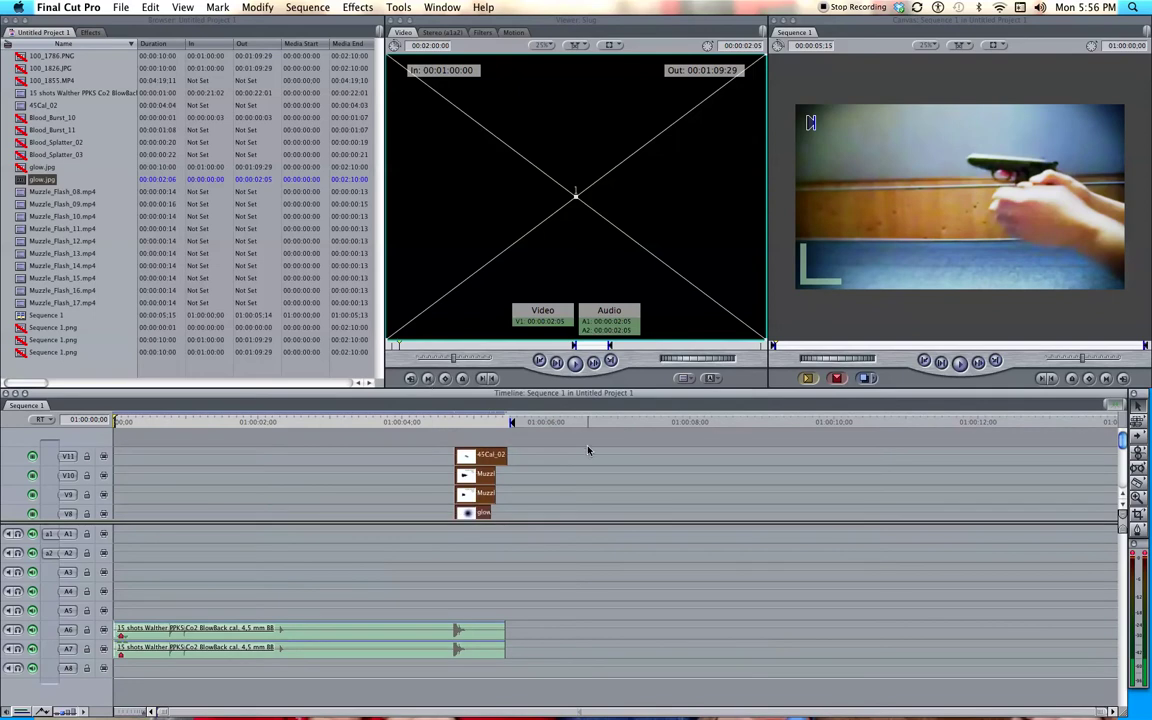
key(Delete)
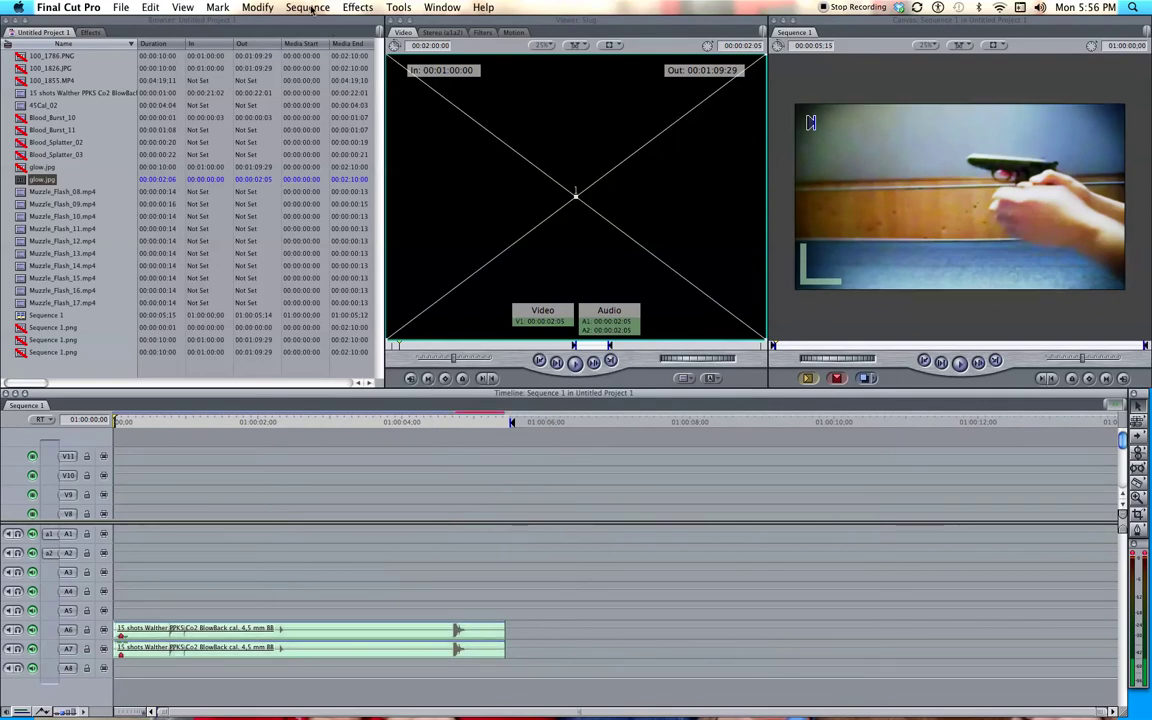
click(312, 9)
click(310, 34)
Preview the Muzzle_Flash_08, 12, 13 and 14 clips in the Viewer, placing Muzzle_Flash_12 on track V10 near the audio's gunshot peak.
drag(21, 195, 495, 306)
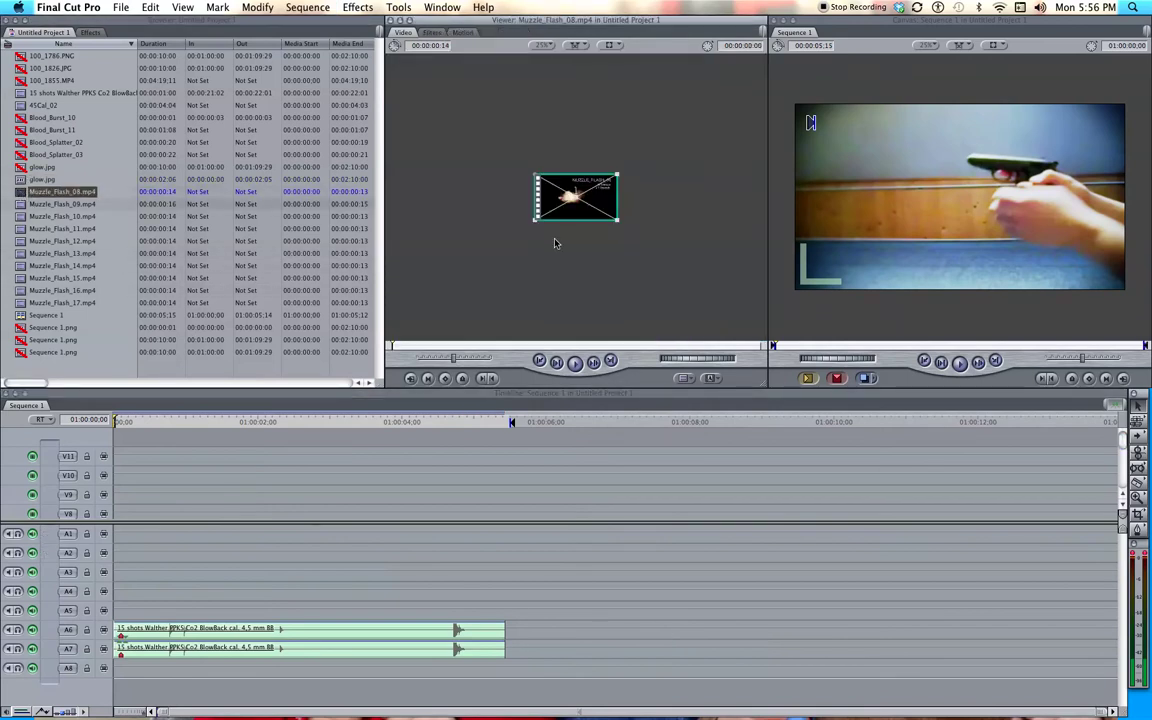
key(shift+z)
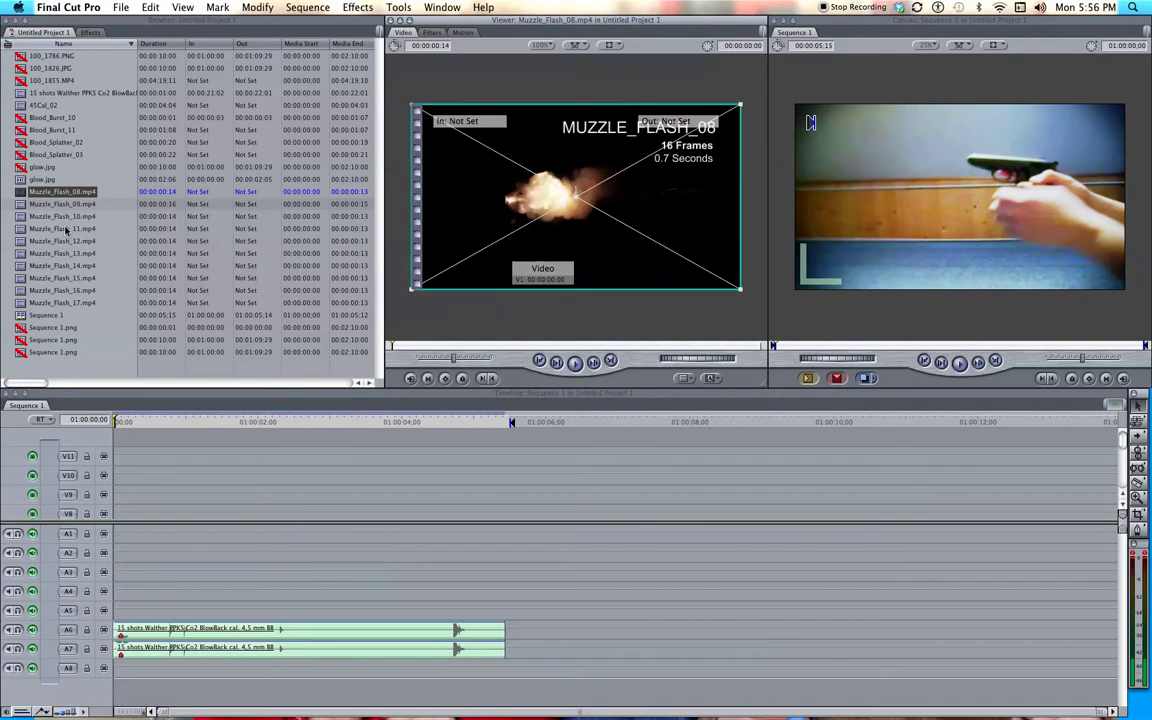
double_click(22, 243)
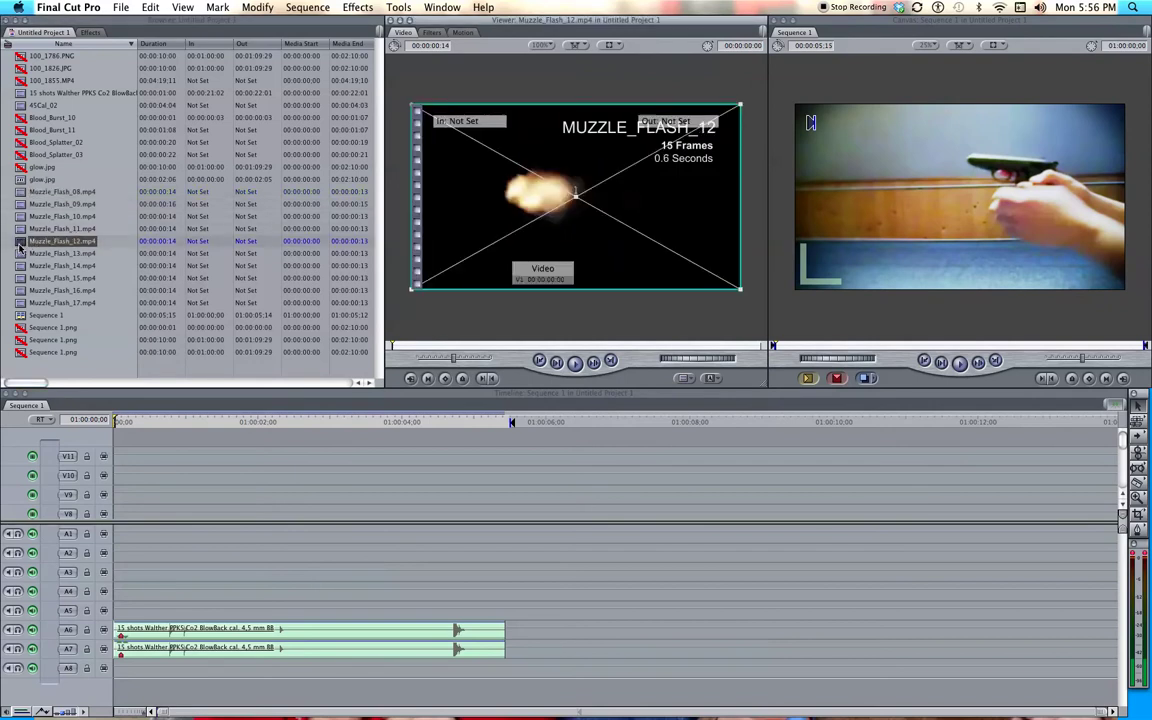
drag(32, 245, 470, 472)
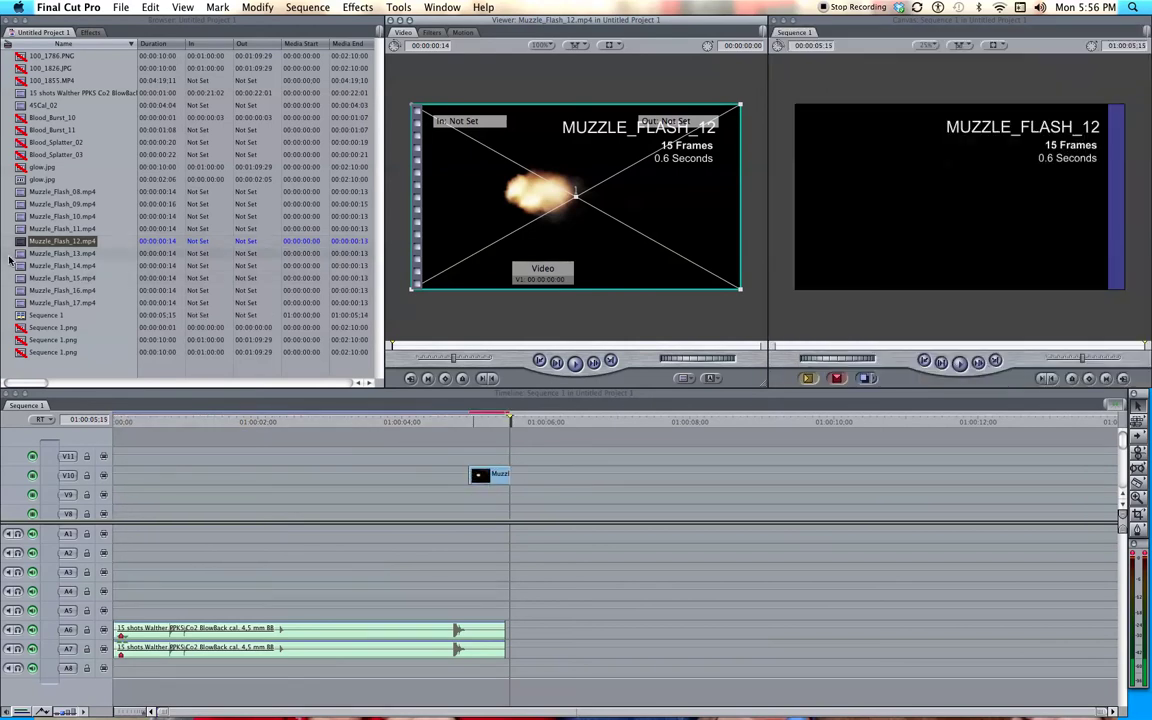
double_click(19, 255)
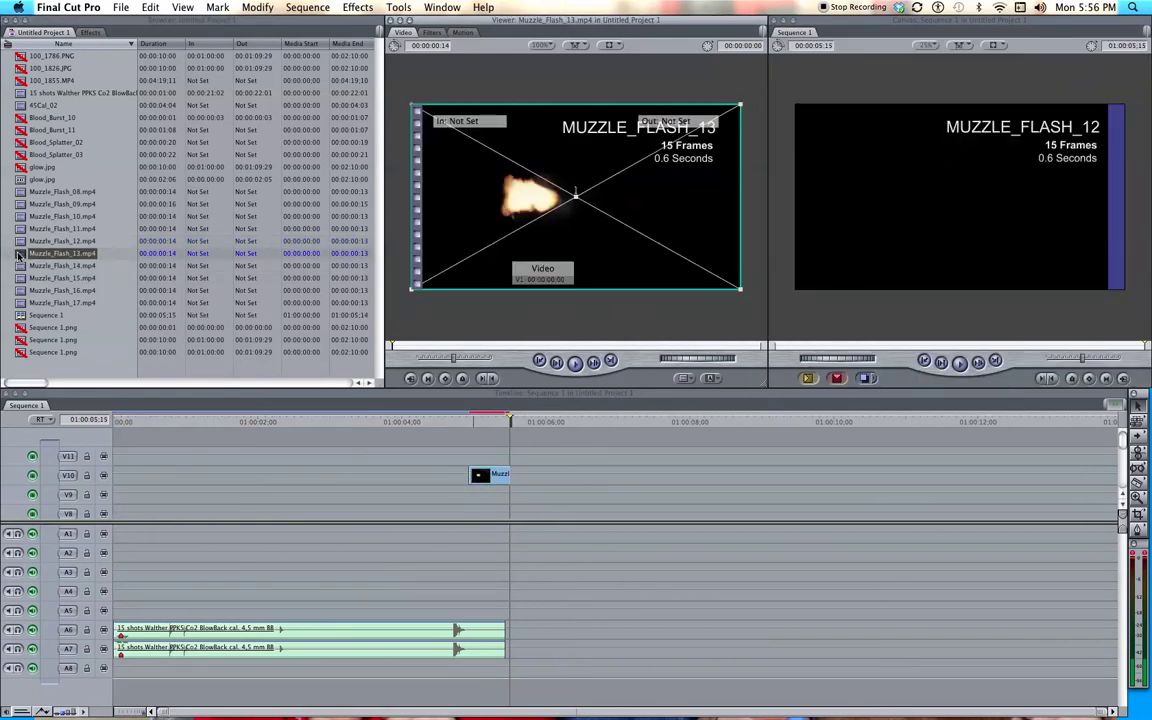
double_click(19, 266)
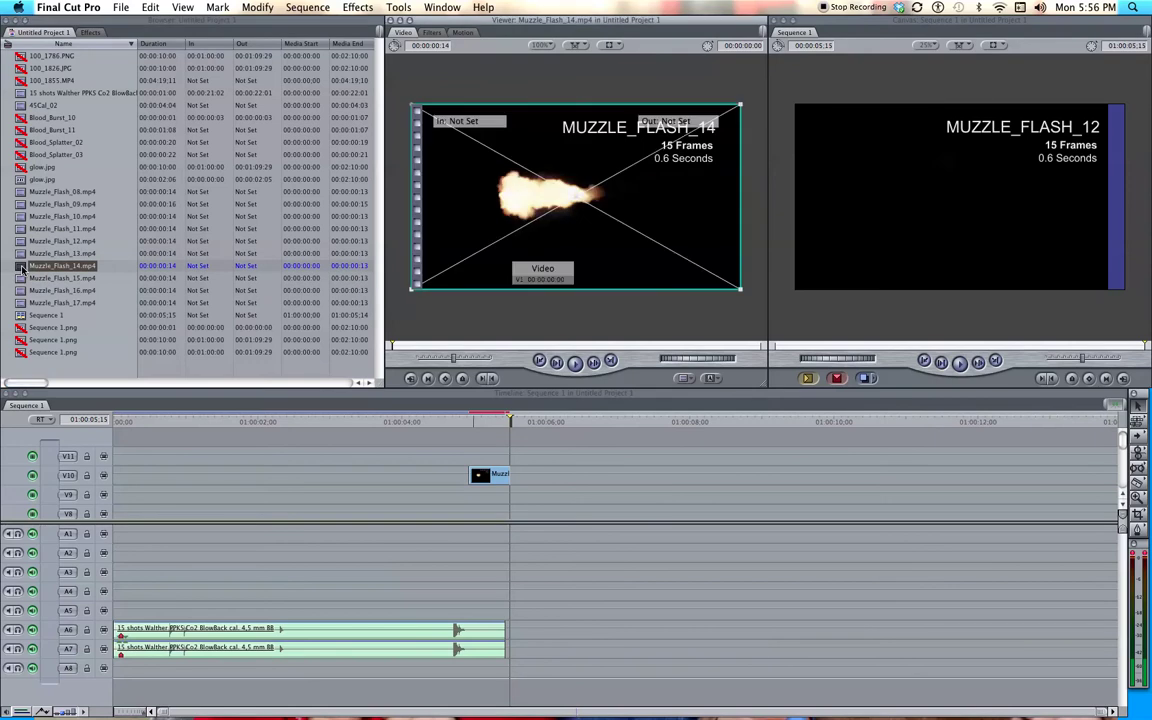
drag(20, 268, 381, 475)
click(176, 7)
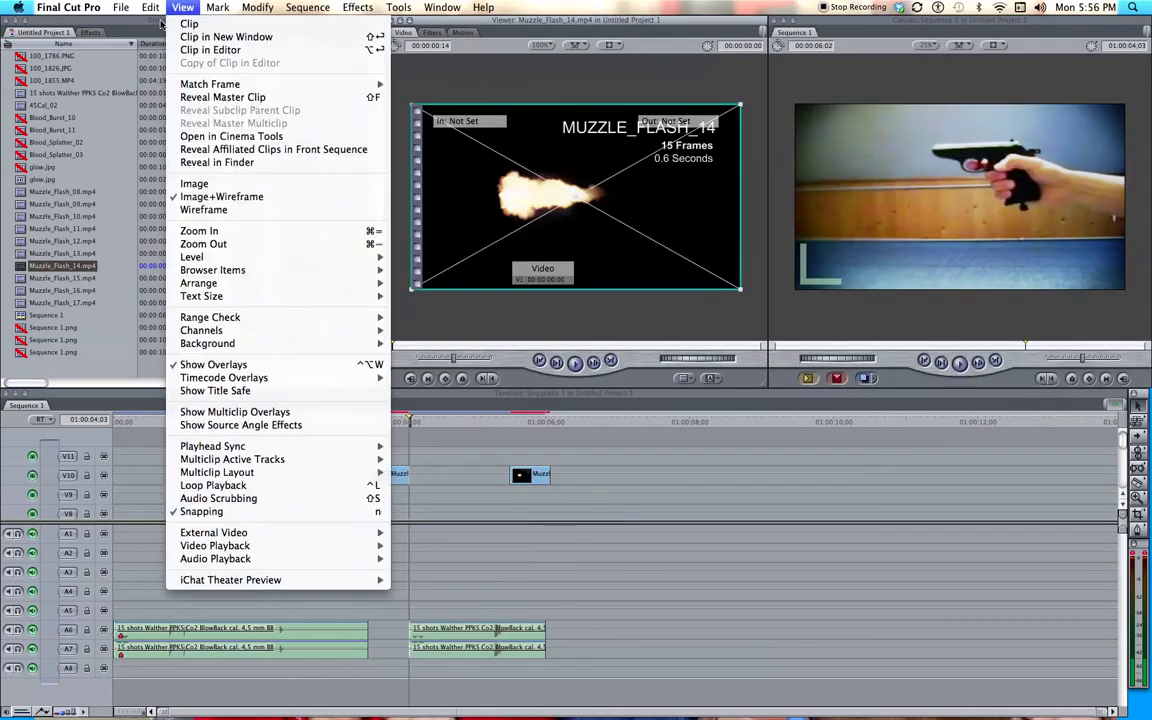
click(160, 23)
Place Muzzle_Flash_14 on track V11 at 01:00:03:20 and open that timeline clip in the Viewer, fitted to the window.
drag(20, 268, 395, 456)
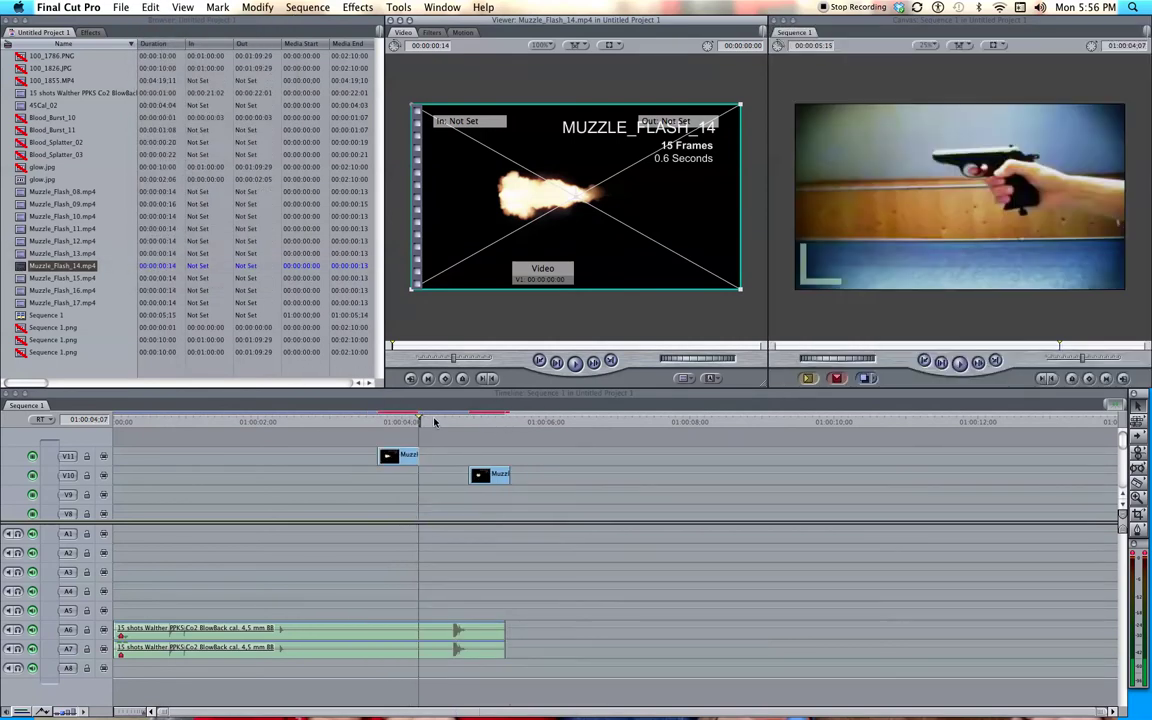
click(382, 422)
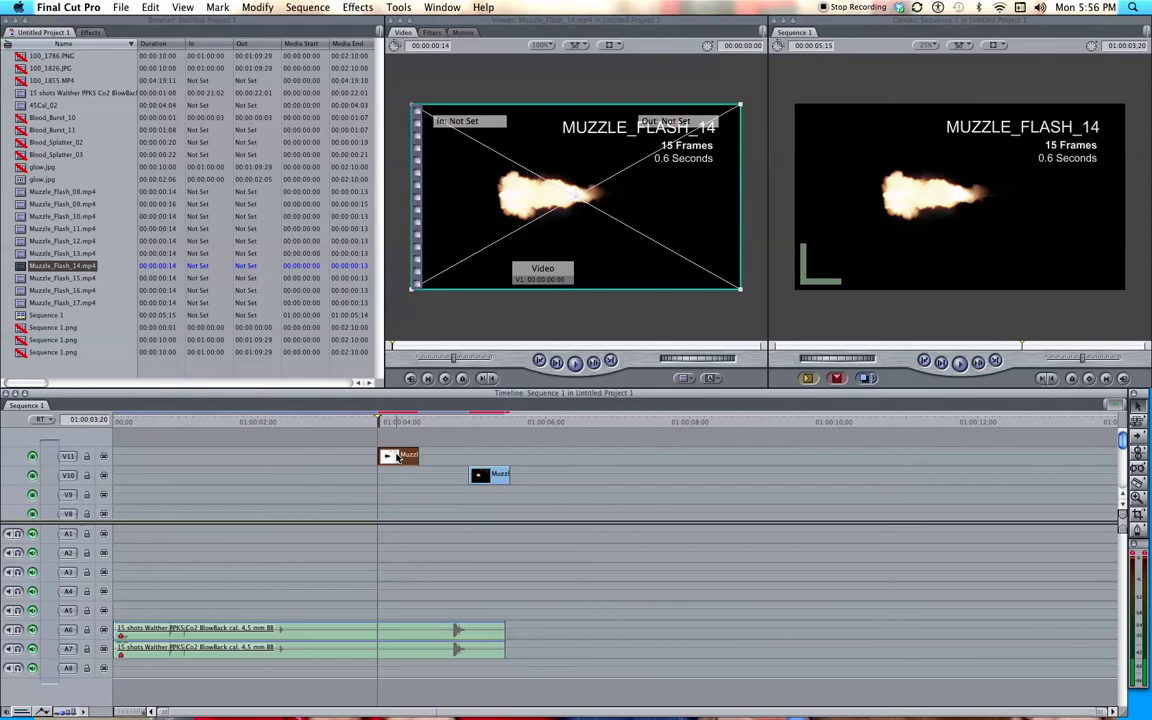
double_click(399, 454)
key(shift+z)
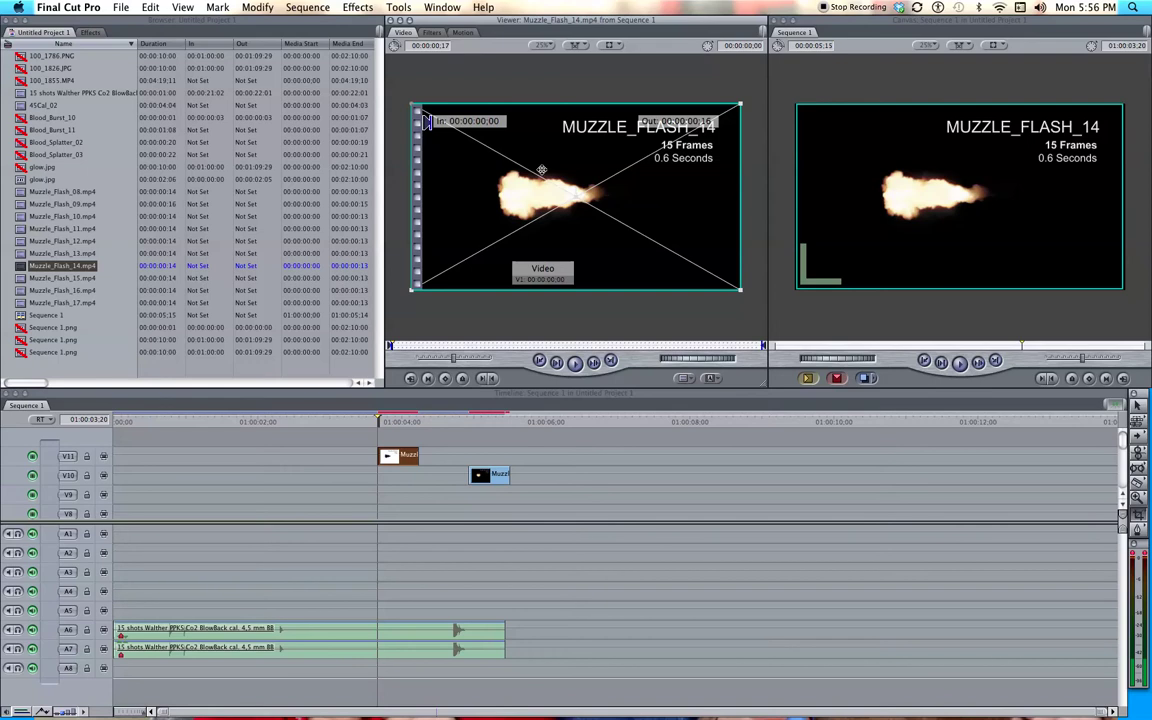
Set the composite mode of the Muzzle_Flash_14 clip on V11 to Screen.
click(310, 8)
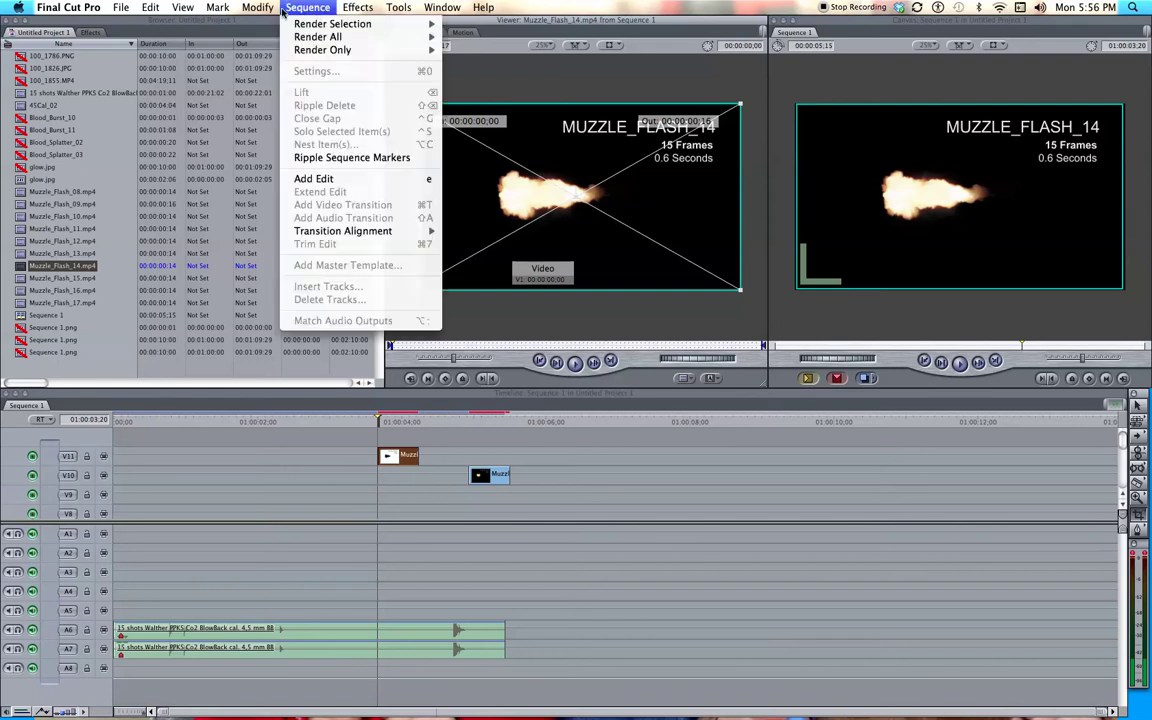
mouse_move(271, 12)
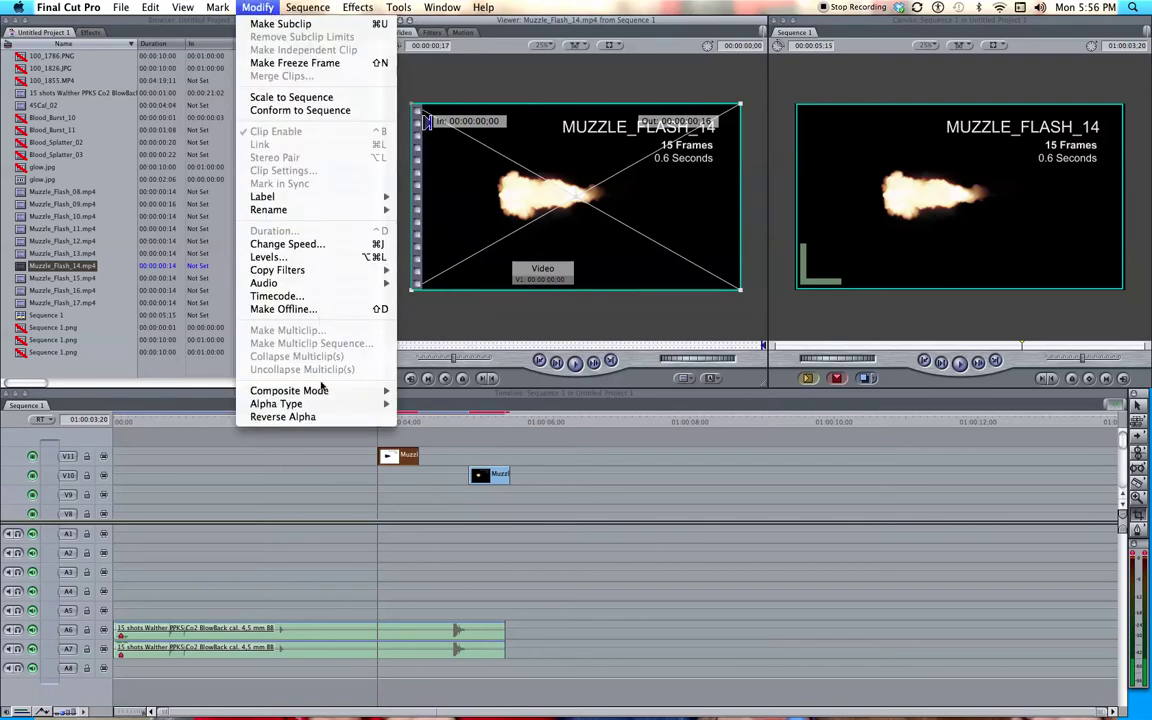
mouse_move(323, 390)
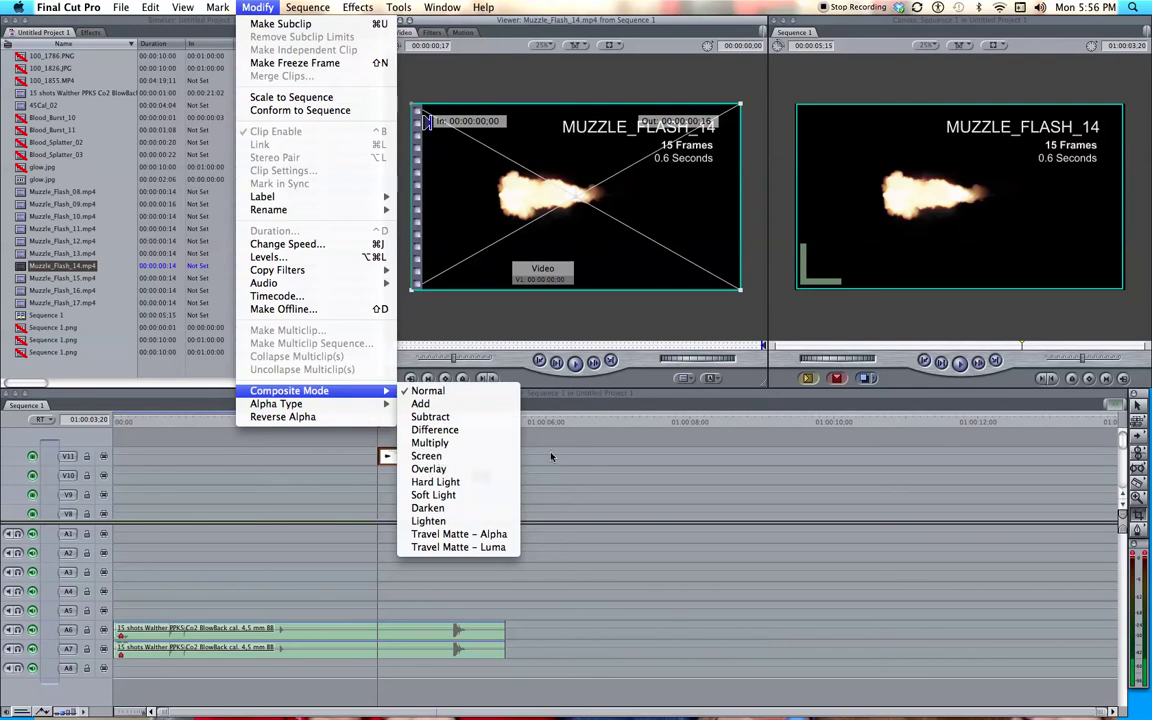
click(638, 504)
click(250, 7)
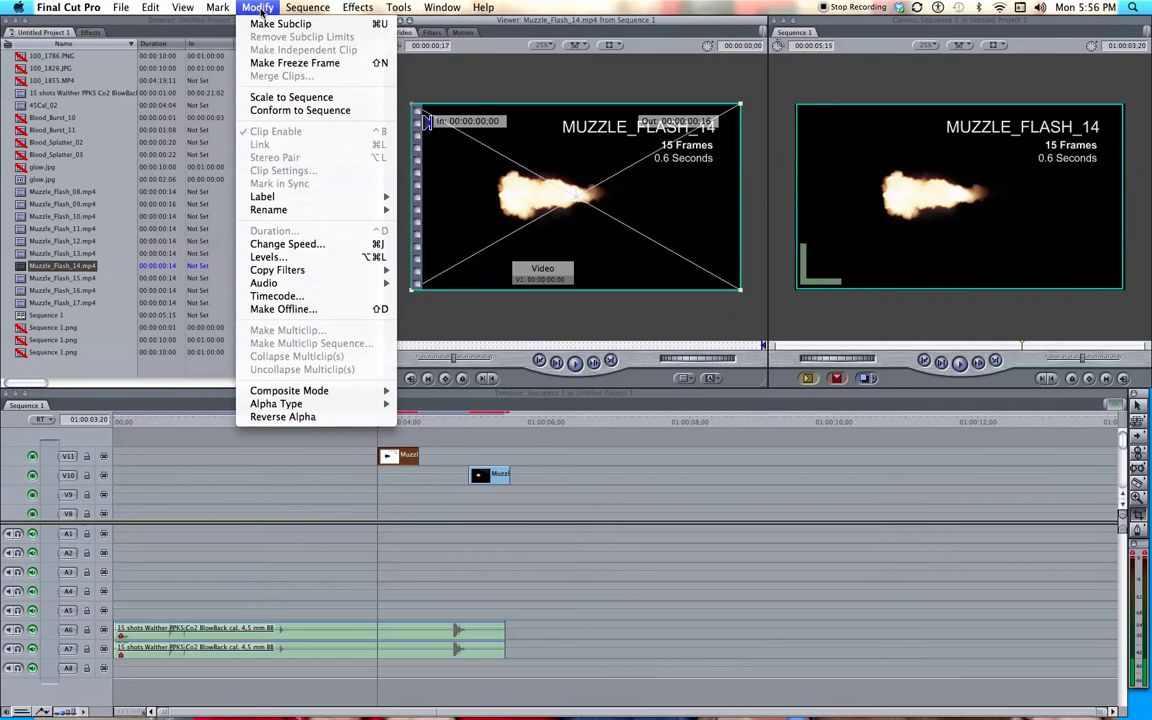
mouse_move(316, 396)
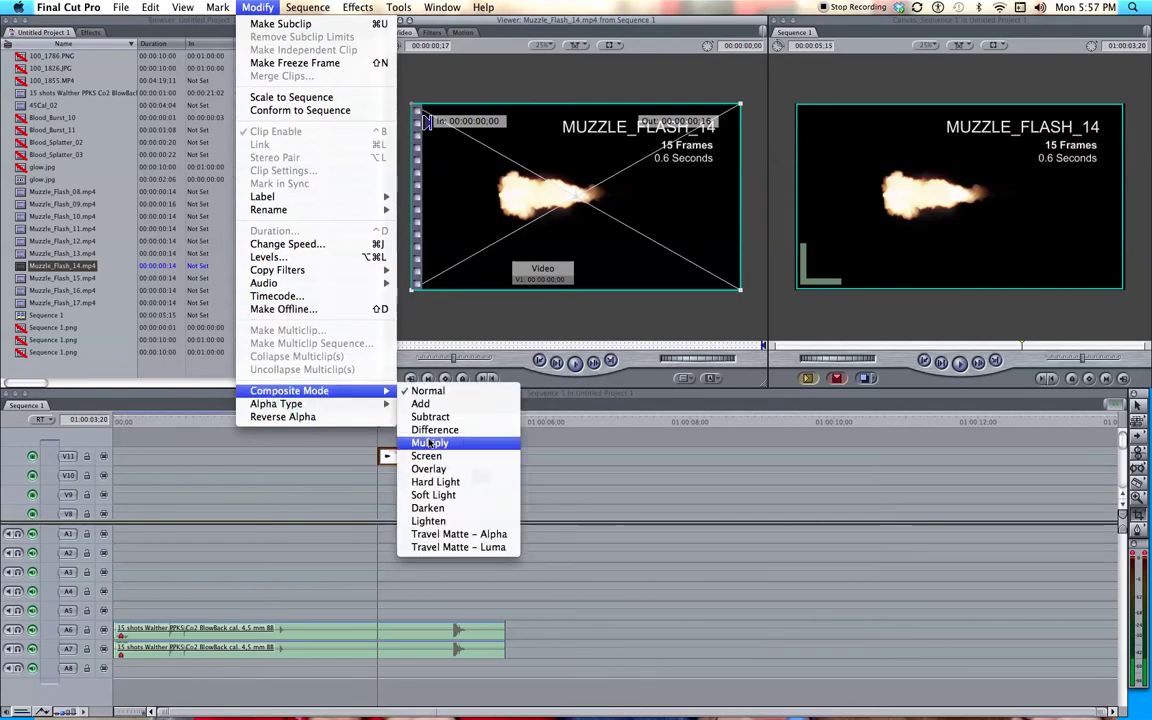
click(430, 455)
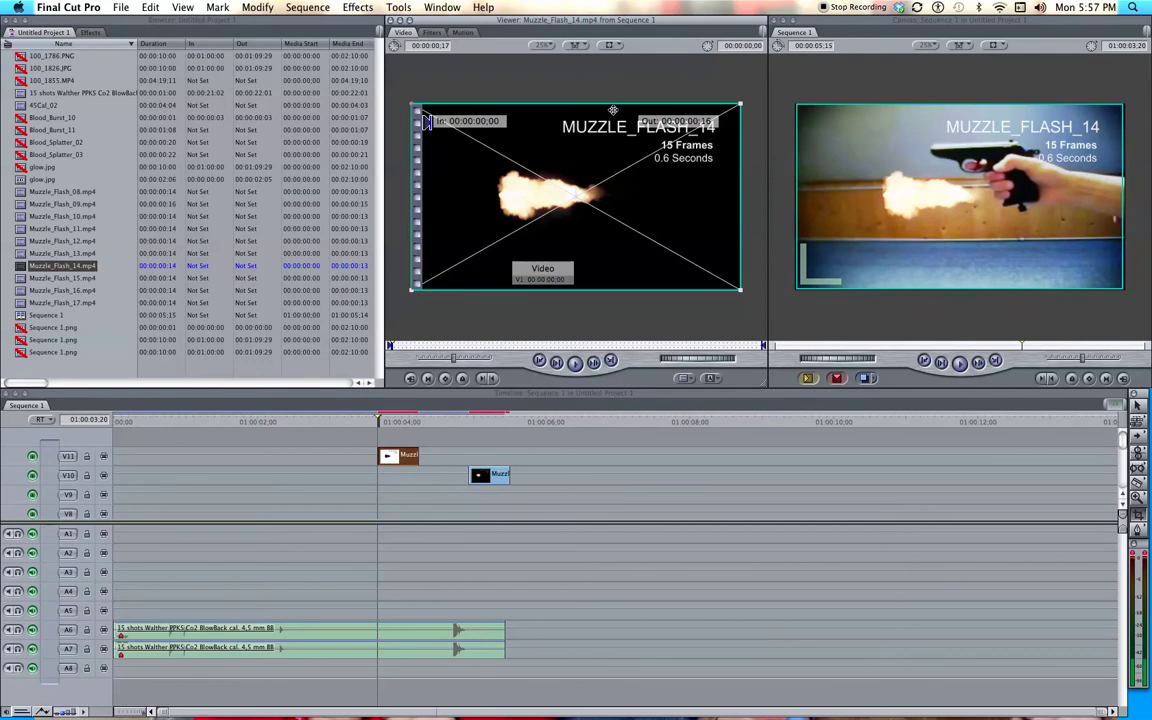
Crop the text label off Muzzle_Flash_14, rotate the clip about half a turn and position the flash at the gun's muzzle.
drag(612, 104, 650, 160)
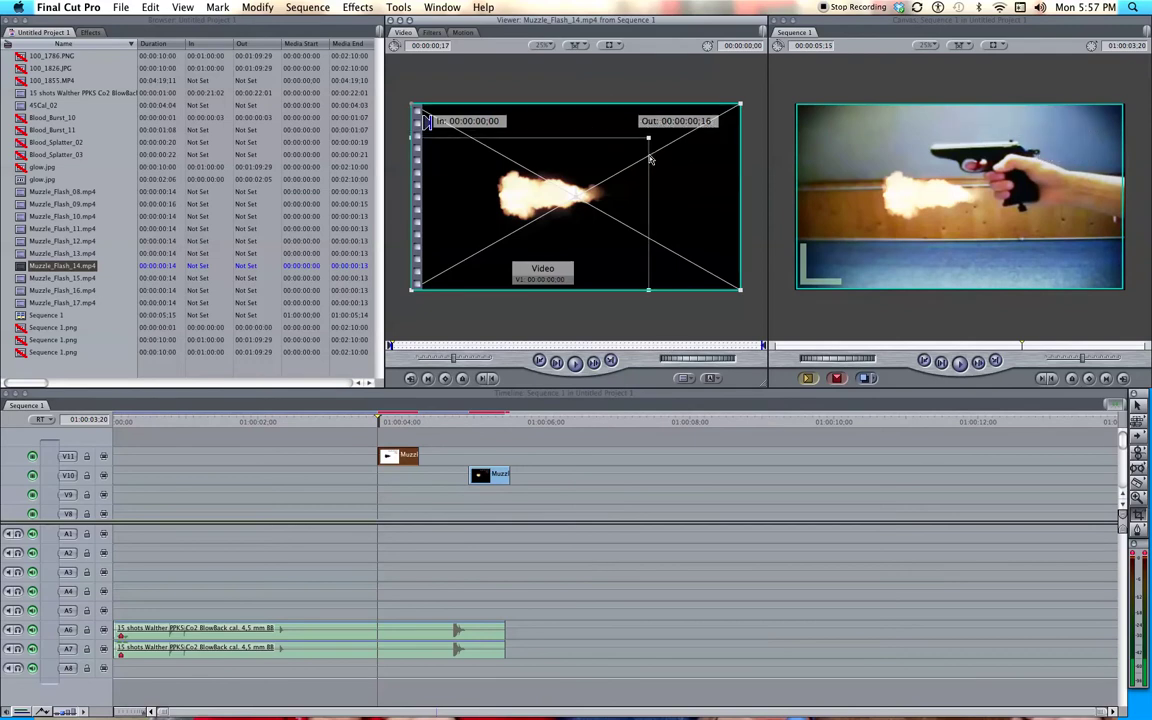
drag(740, 164, 505, 151)
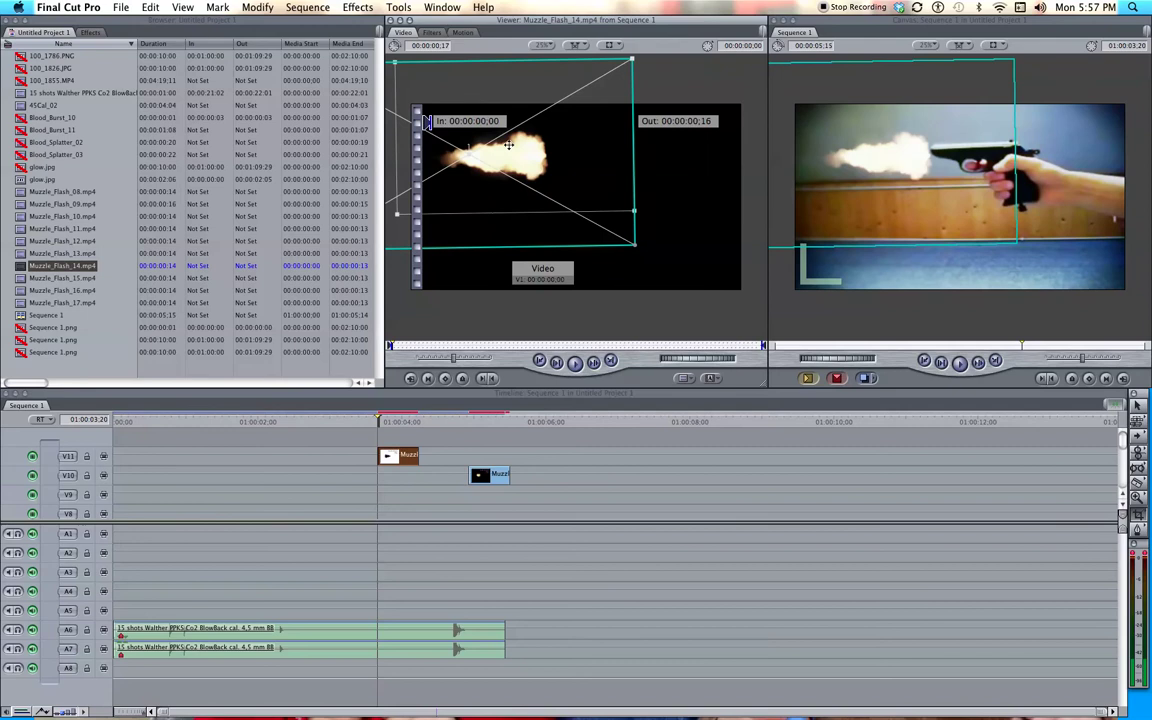
Move the Muzzle_Flash_12 clip on V10 and the Muzzle_Flash_14 clip on V11 past the end of the gun footage.
drag(497, 474, 587, 474)
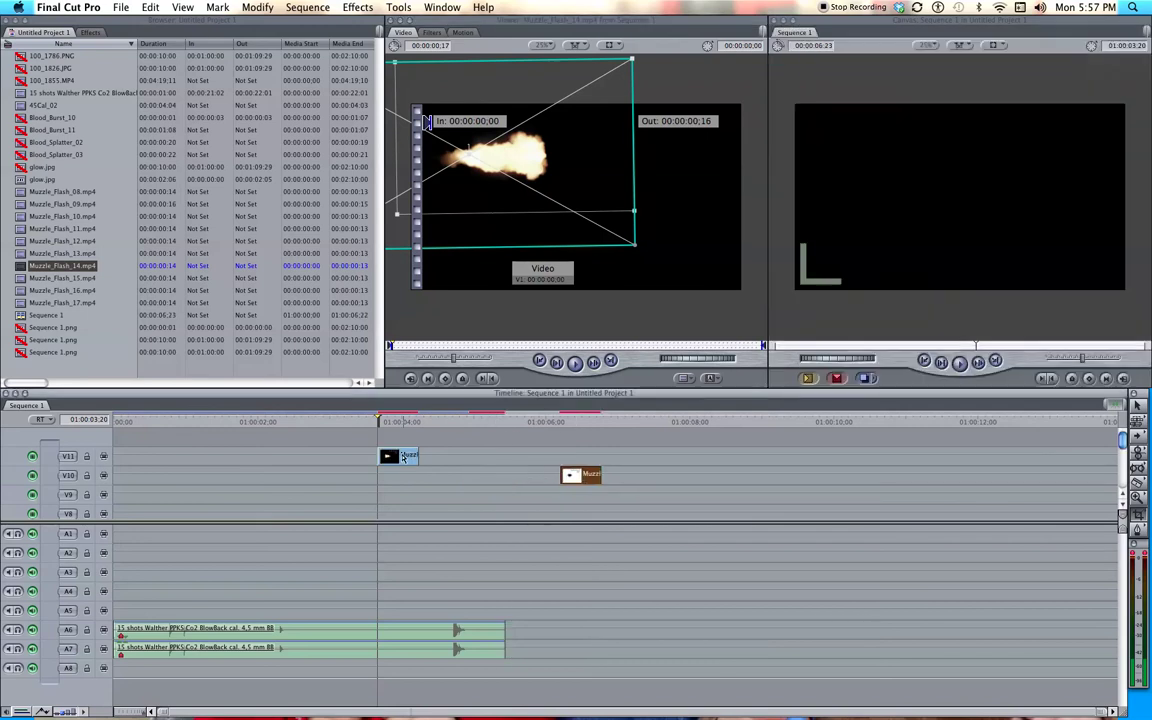
drag(402, 455, 502, 455)
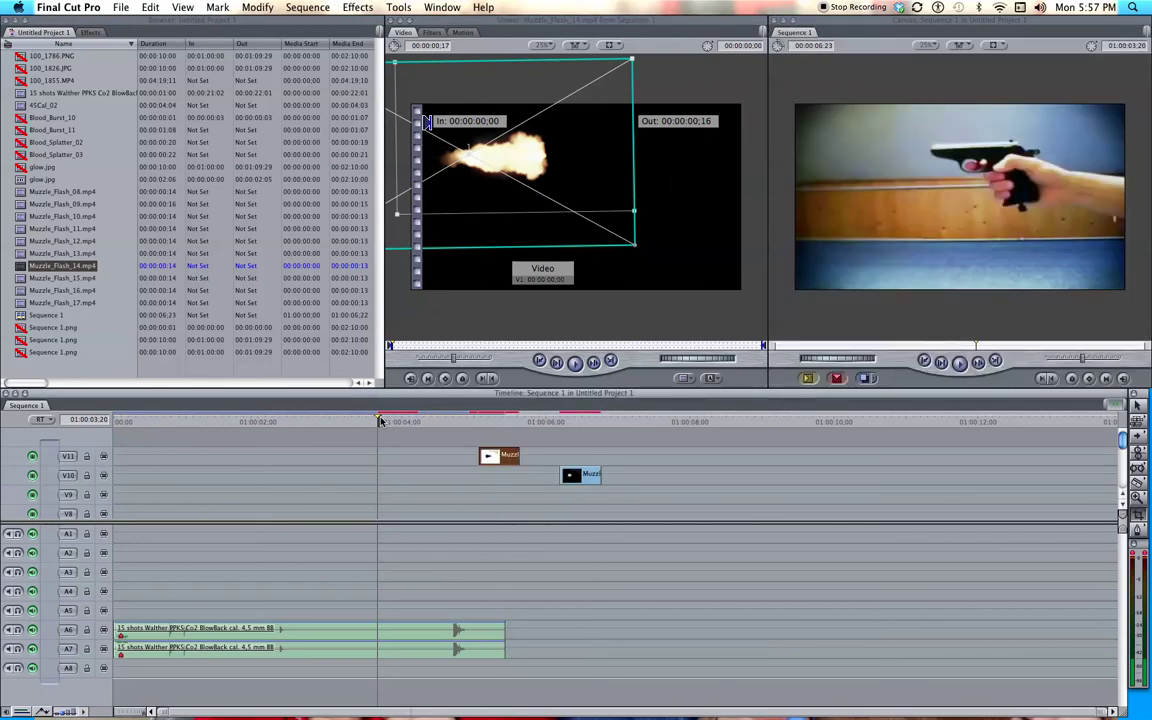
drag(379, 421, 540, 452)
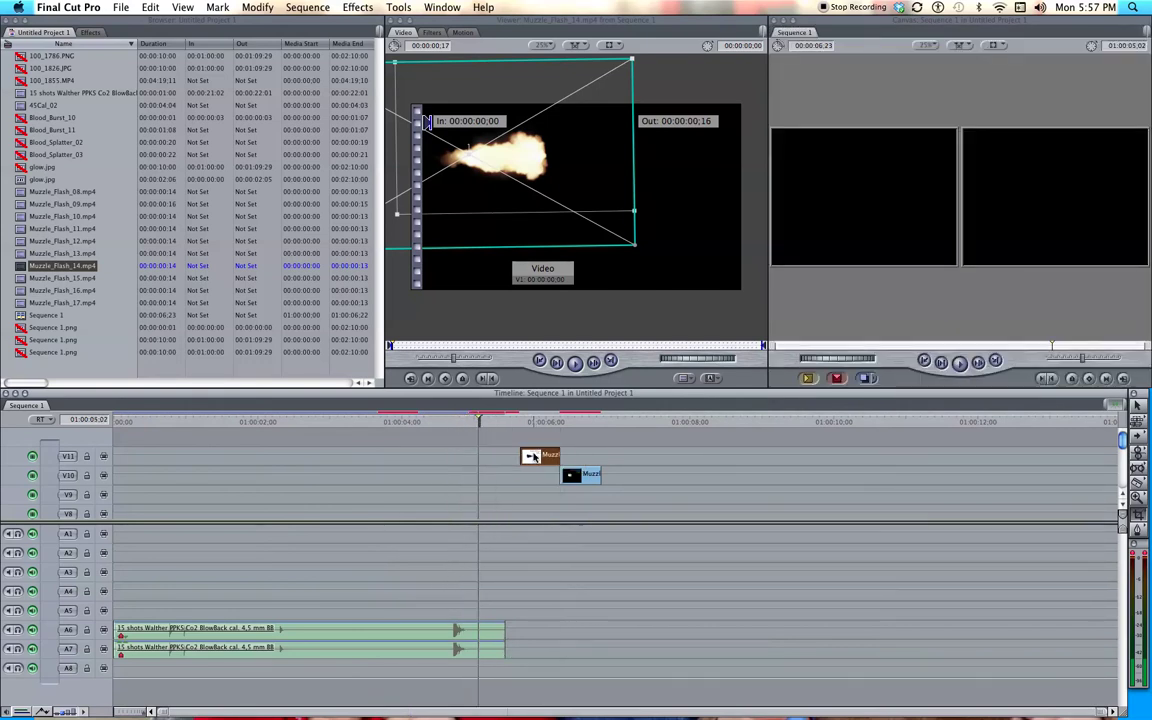
Step through the gun footage frame by frame to find the shot matching the audio peak, stopping at 01:00:04:22.
key(Right)
key(Right)
key(Right)
key(Right)
key(Right)
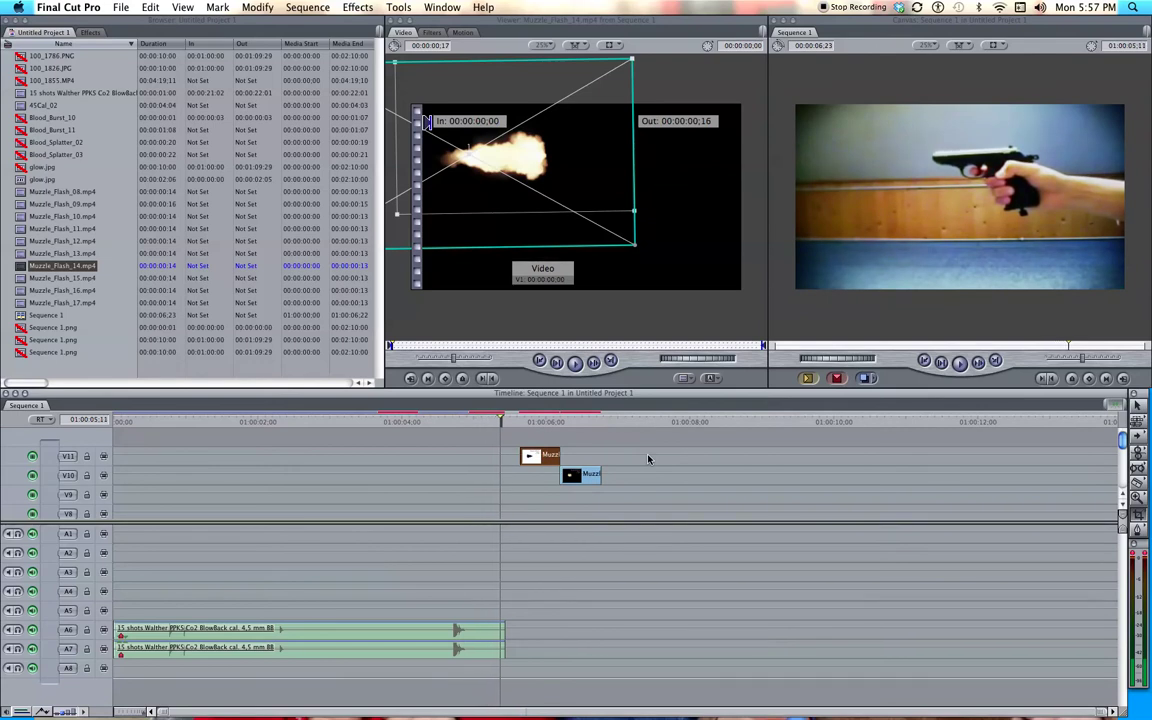
drag(488, 421, 333, 453)
key(Right)
key(Right)
key(Right)
key(Right)
key(Right)
key(Right)
key(Right)
key(Right)
key(Right)
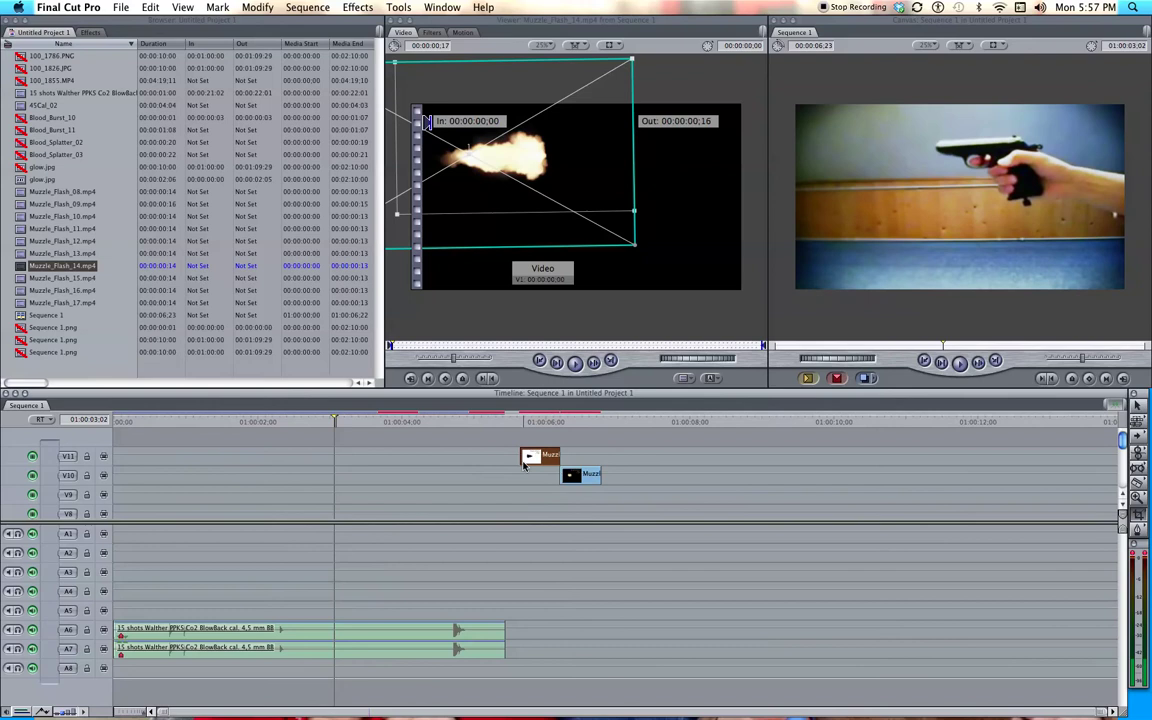
key(Right)
key(Right)
key(Right)
key(Right)
key(Right)
key(Right)
key(Right)
key(Right)
key(Right)
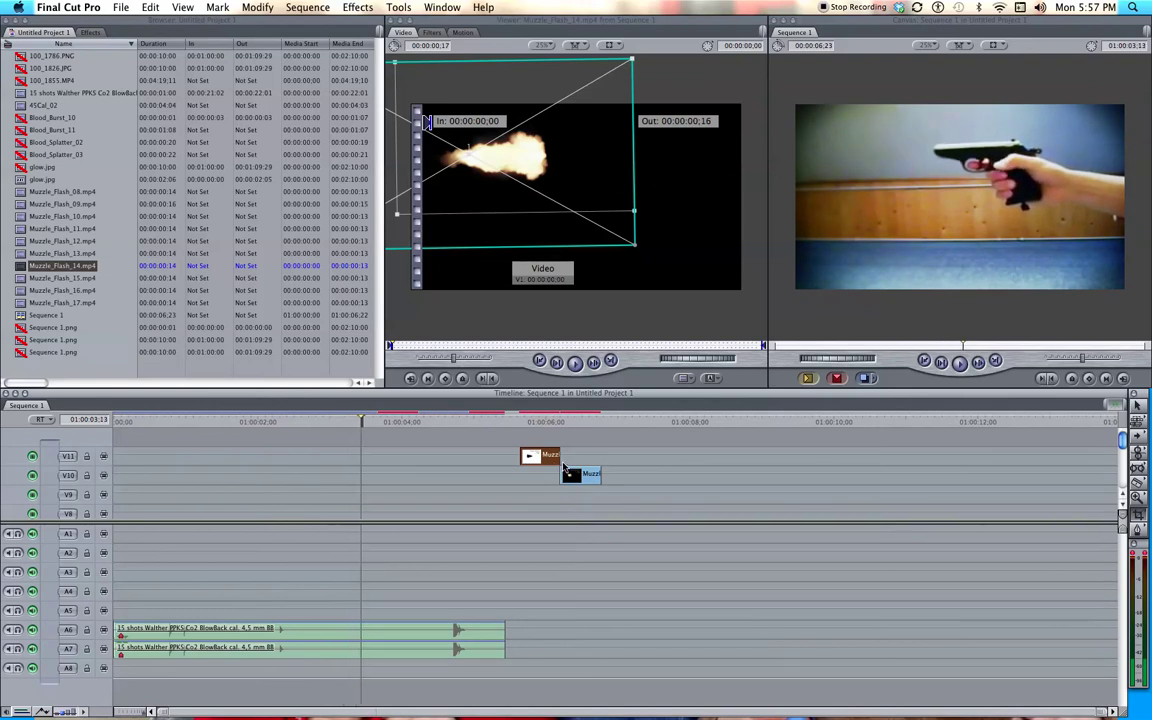
key(Right)
key(Right)
key(Right)
key(Right)
key(Right)
key(Right)
key(Right)
key(Right)
key(Right)
key(Right)
key(Right)
key(Right)
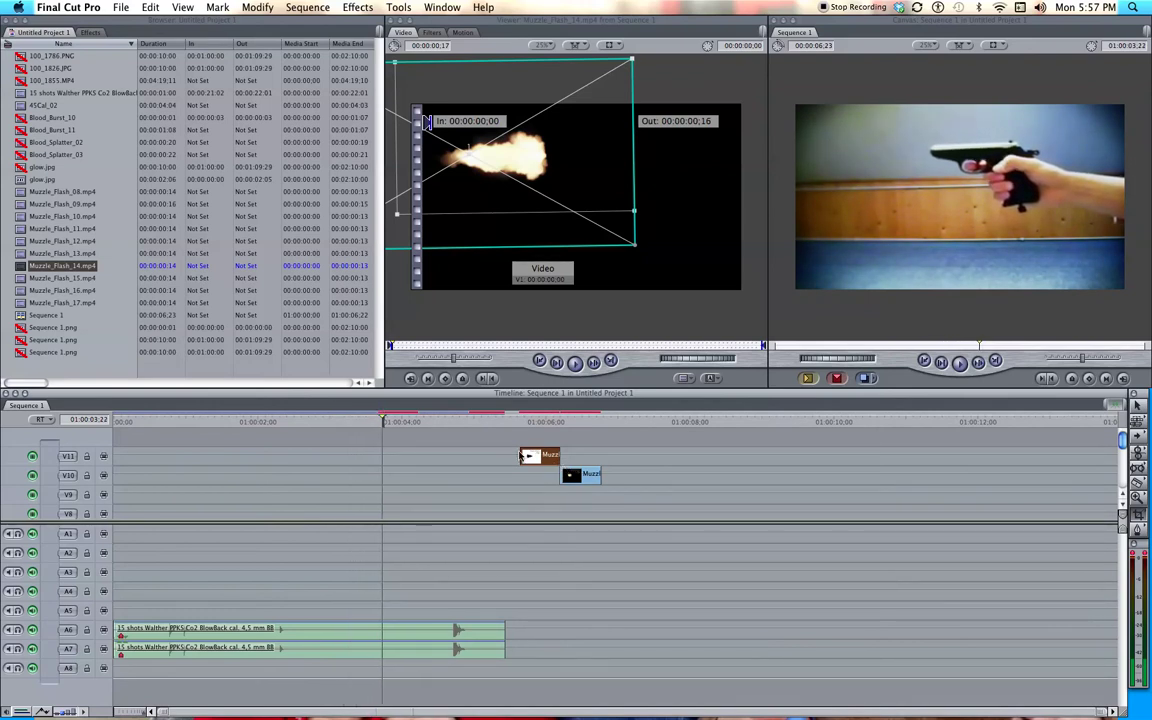
key(Right)
key(Right)
key(Right)
key(Right)
key(Right)
key(Right)
key(Right)
key(Right)
key(Right)
key(Right)
key(Right)
key(Right)
key(Right)
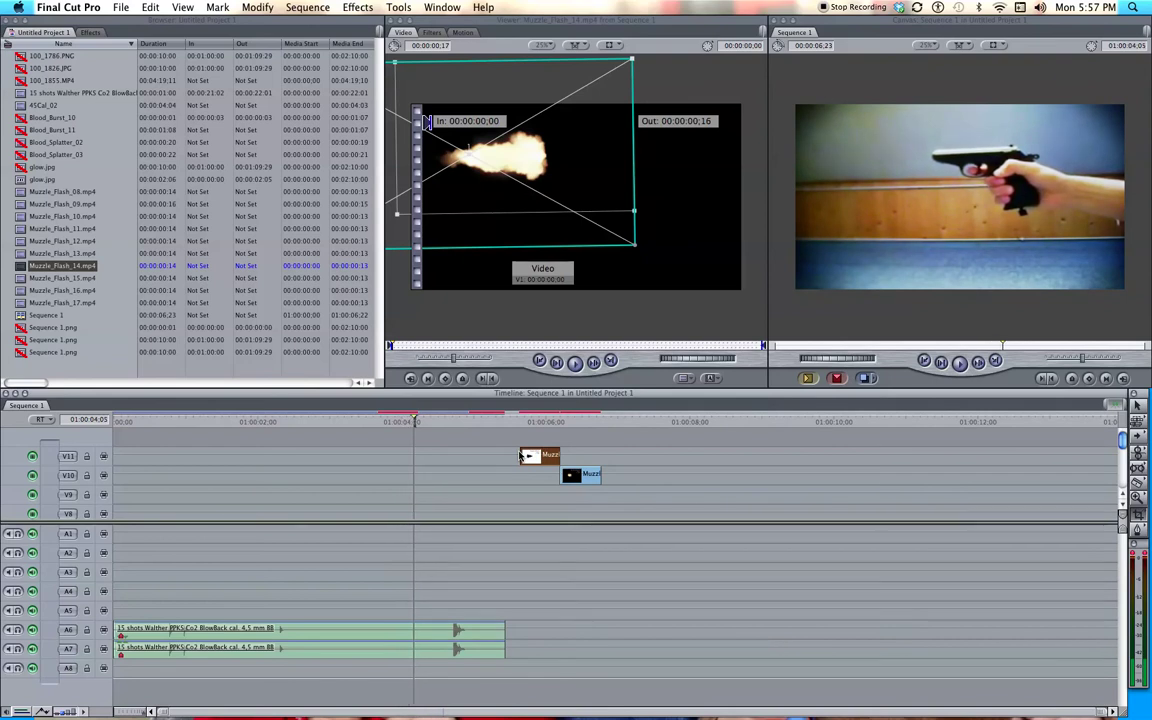
key(Right)
key(Right)
key(Right)
key(Right)
key(Right)
key(Right)
key(Right)
key(Right)
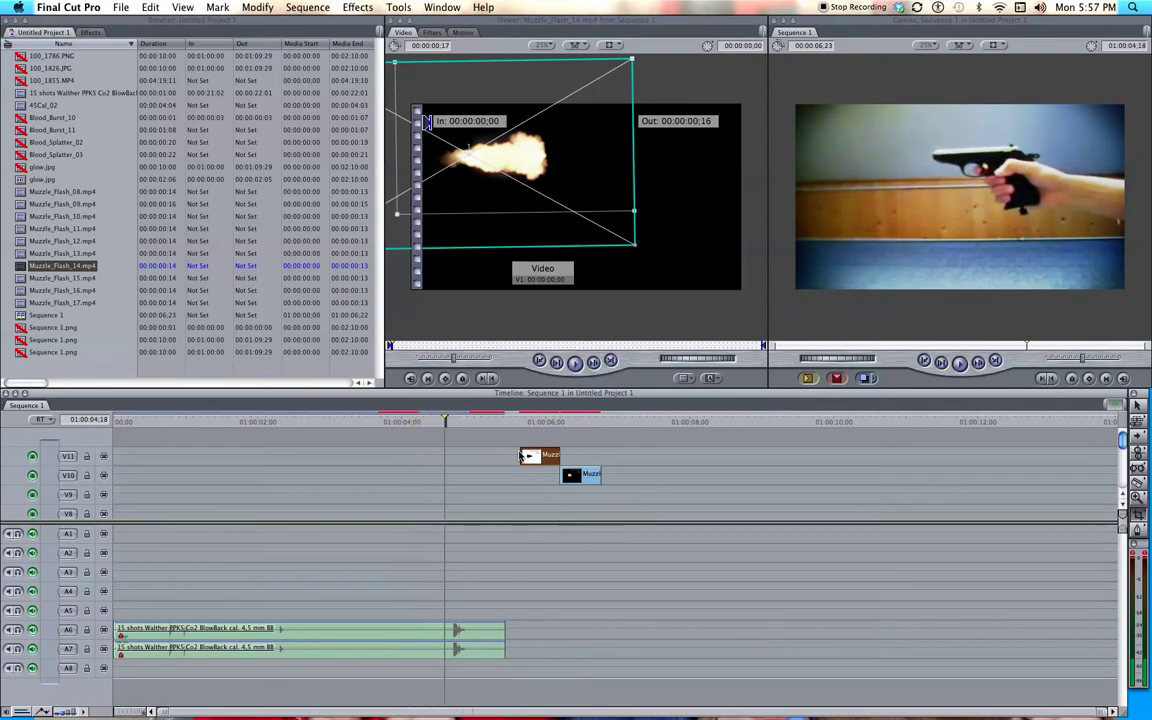
Move Muzzle_Flash_14 on V11 to start at 01:00:04:22, then realign the flash with the muzzle and enlarge it slightly.
drag(521, 455, 467, 458)
double_click(467, 459)
drag(543, 125, 547, 128)
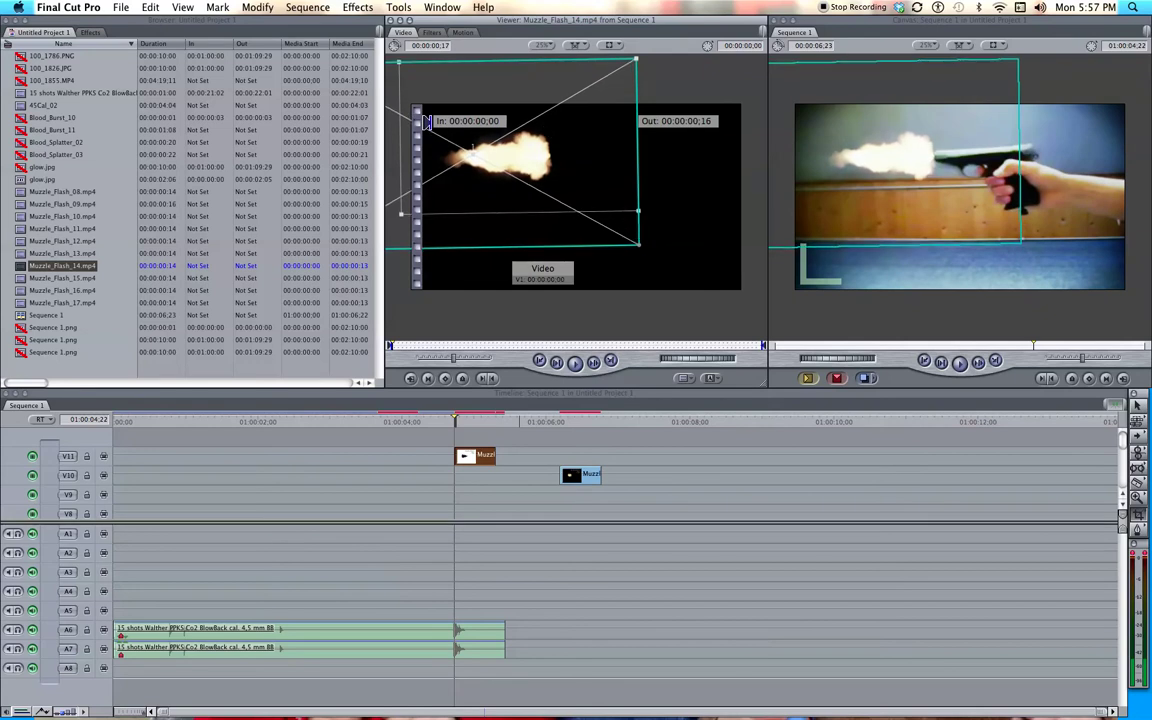
drag(638, 243, 651, 254)
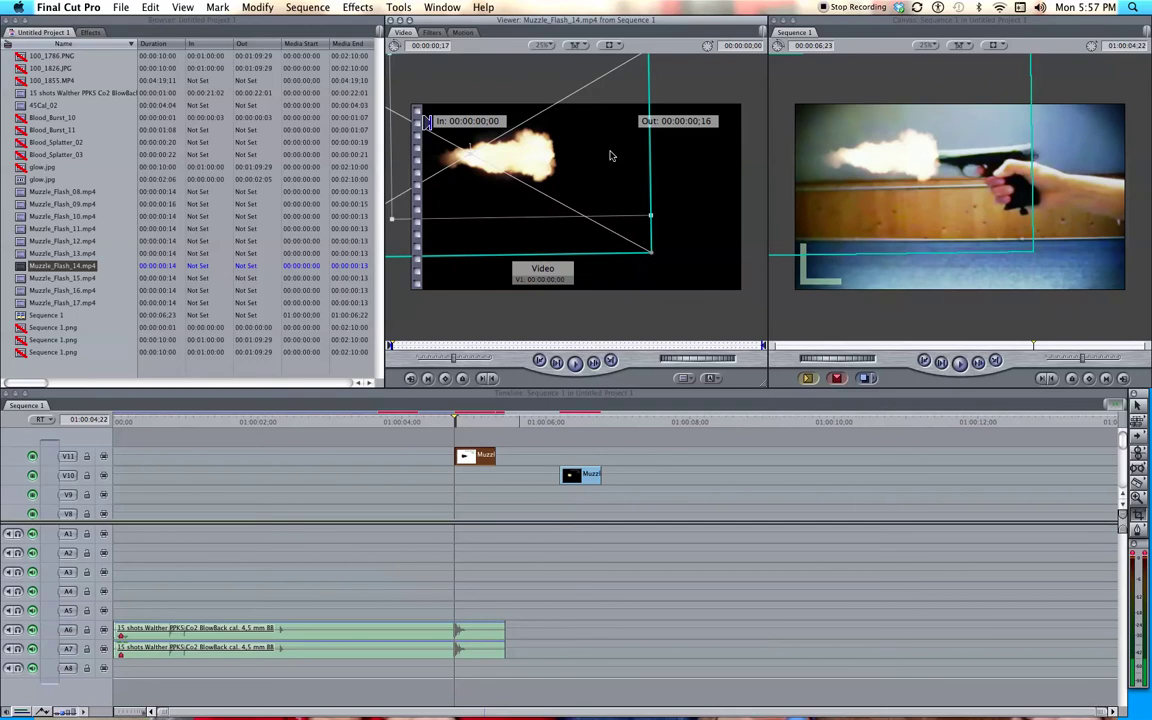
Move Muzzle_Flash_12 on V10 to start at 01:00:04:22 and set its composite mode to Screen.
double_click(582, 476)
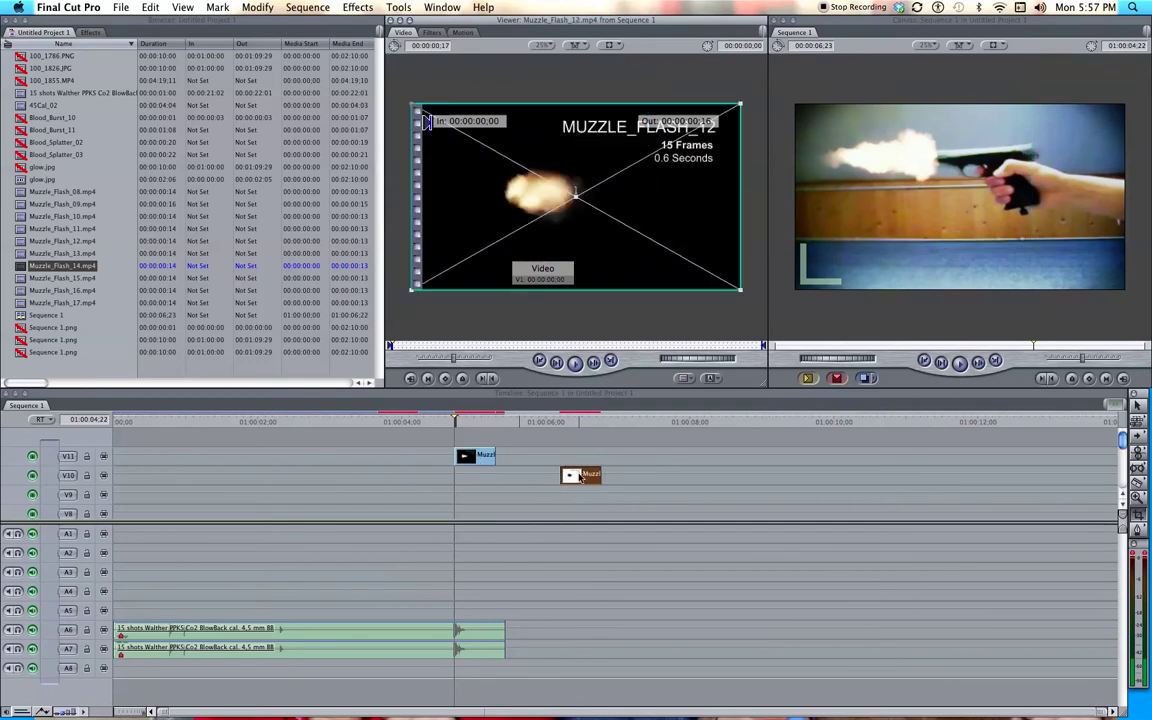
drag(572, 476, 466, 480)
click(255, 7)
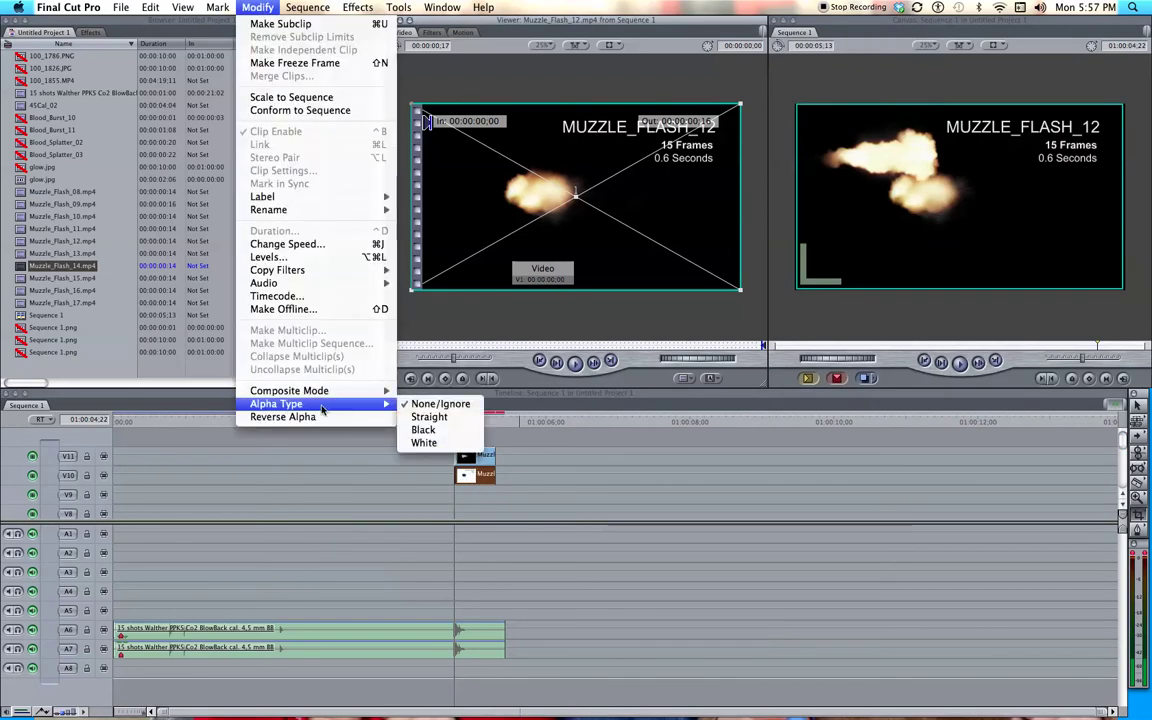
mouse_move(300, 391)
click(436, 462)
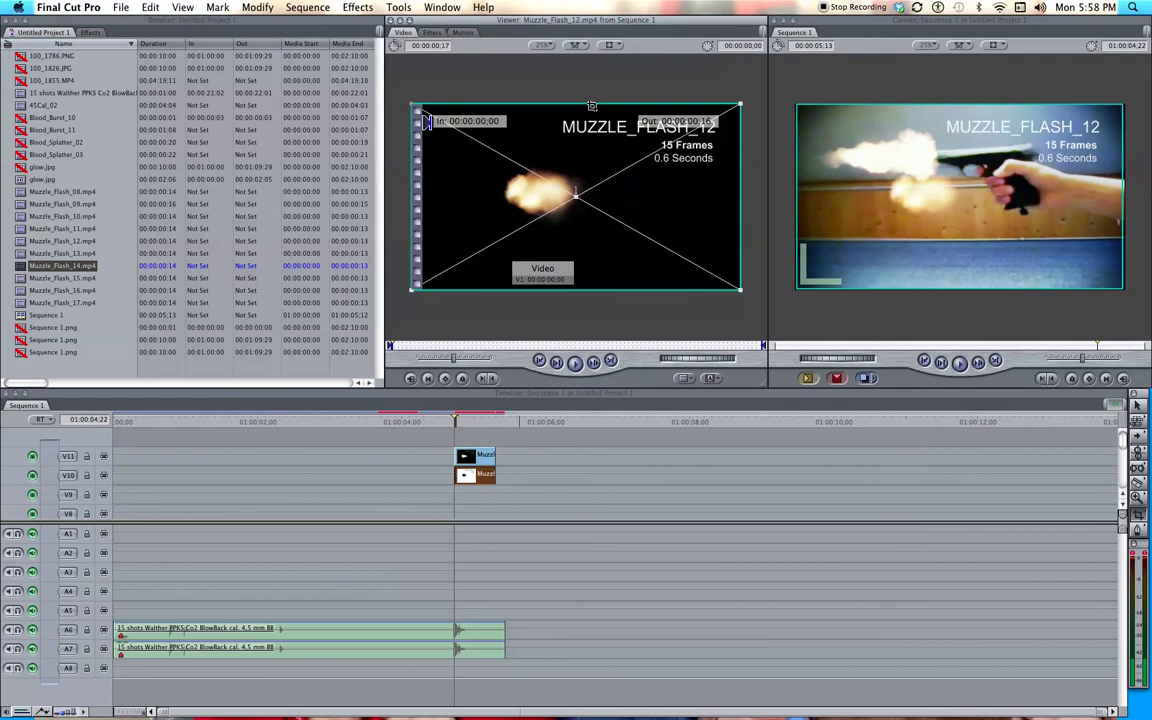
Crop the text label off Muzzle_Flash_12, rotate the clip about half a turn and position its flash over the first one.
drag(591, 105, 590, 133)
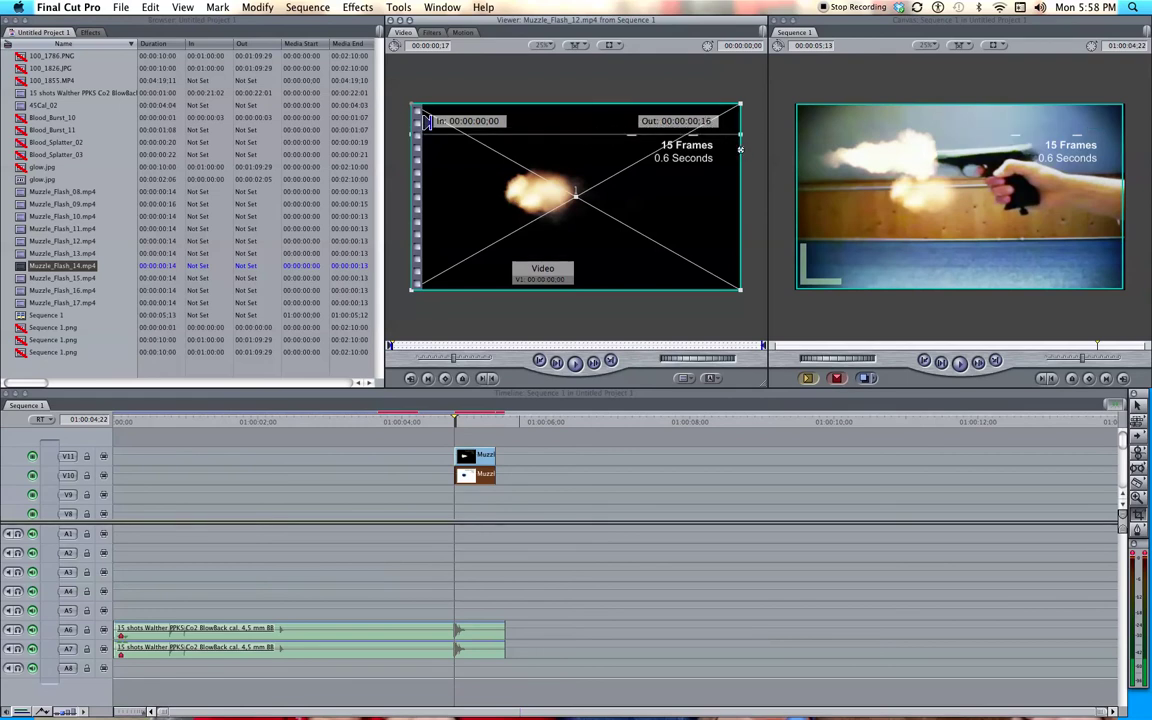
drag(740, 149, 612, 162)
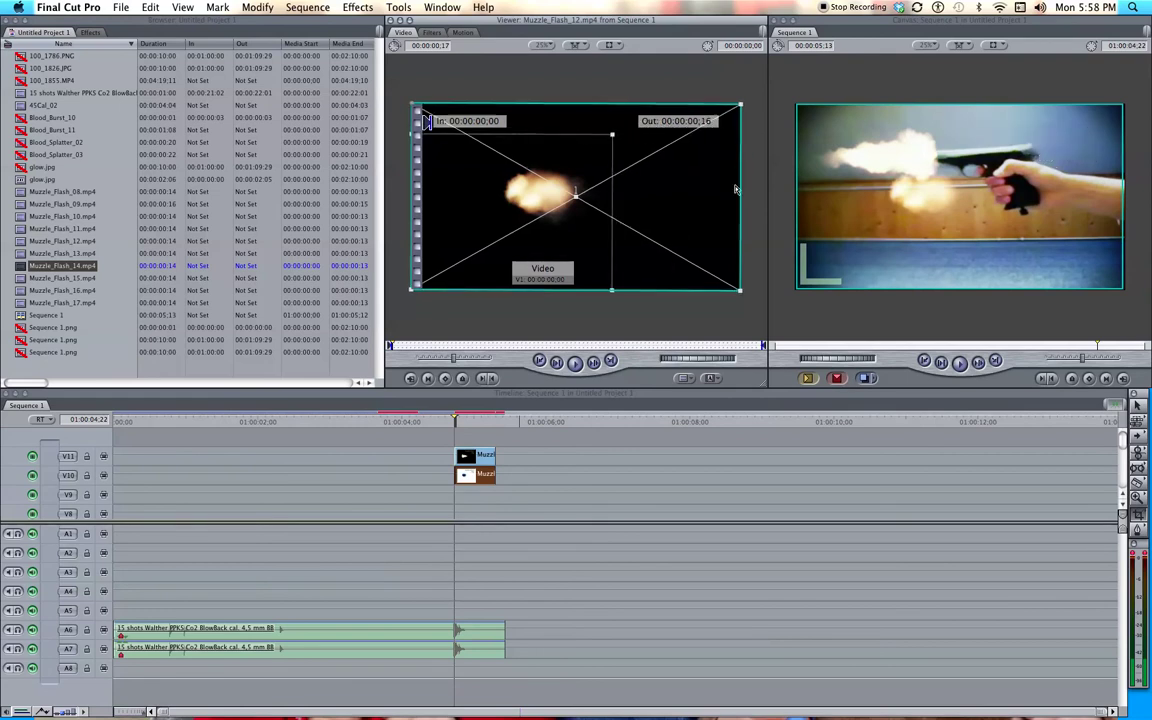
drag(739, 189, 492, 211)
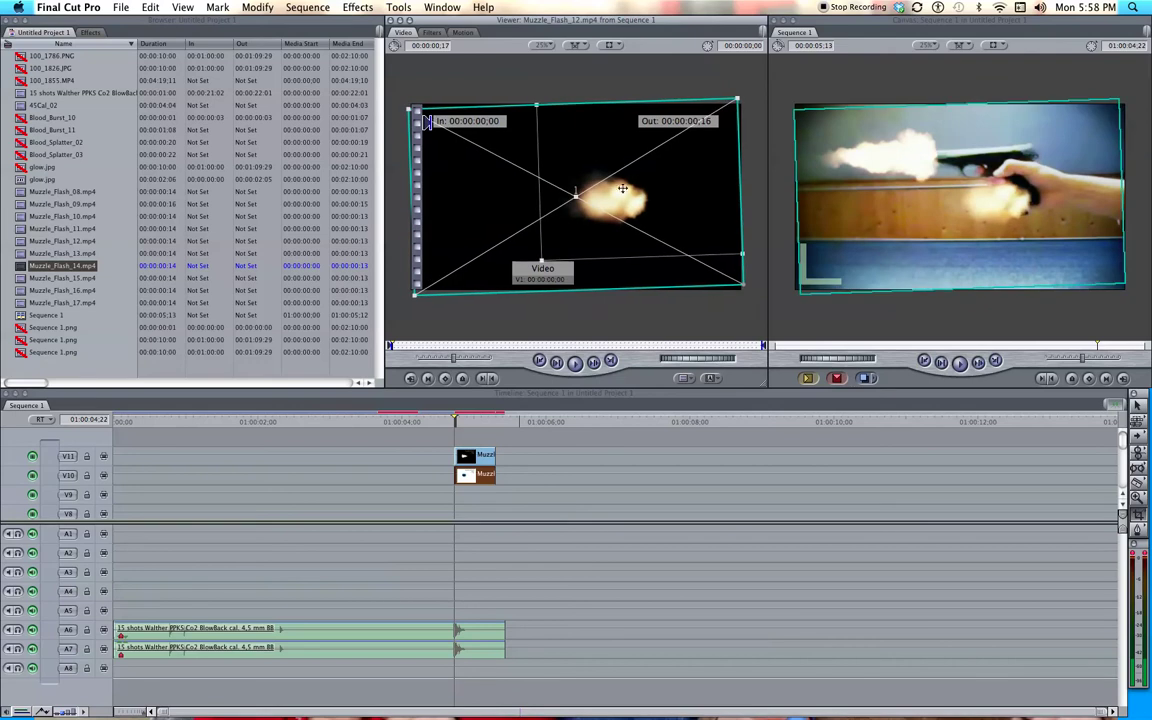
drag(622, 188, 530, 146)
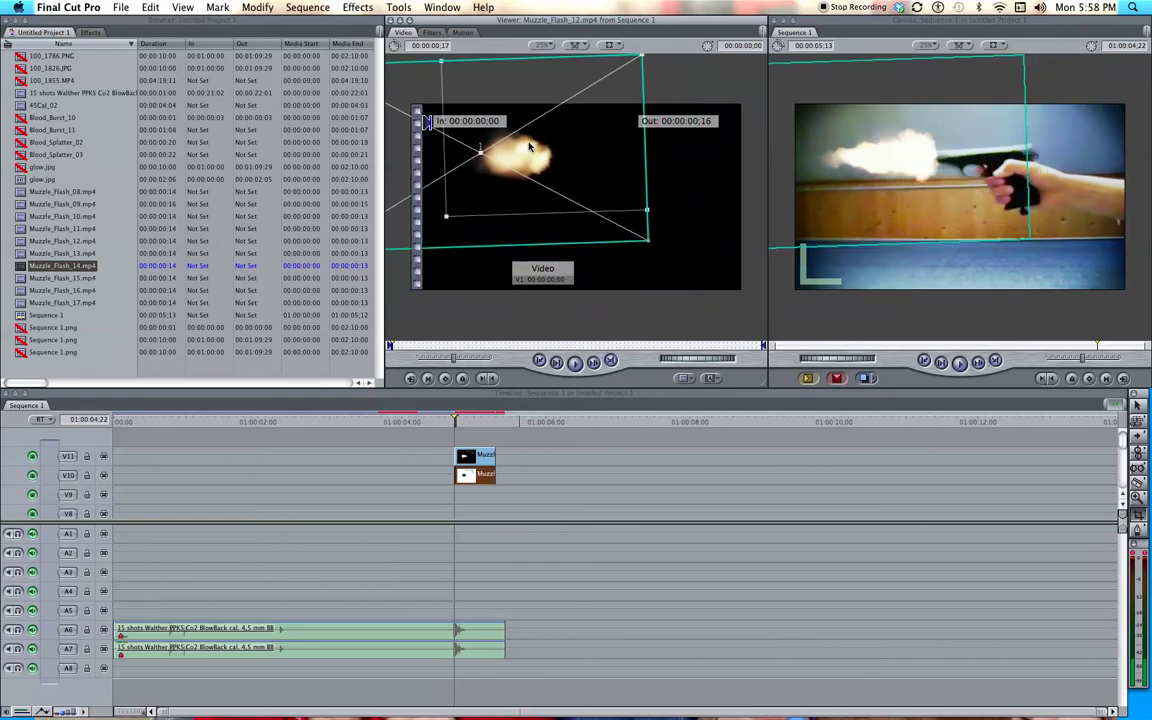
click(699, 486)
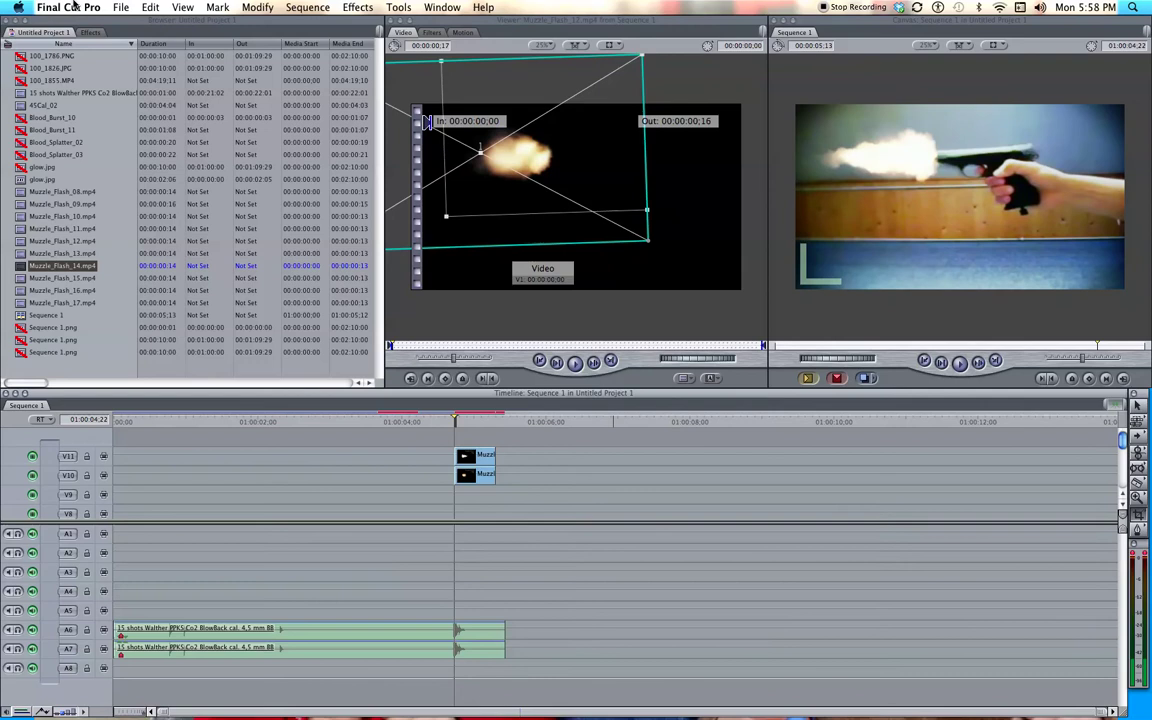
Place glow.jpg on track V9 at 01:00:04:22 beneath the muzzle flashes, shortened to 11 frames.
double_click(20, 180)
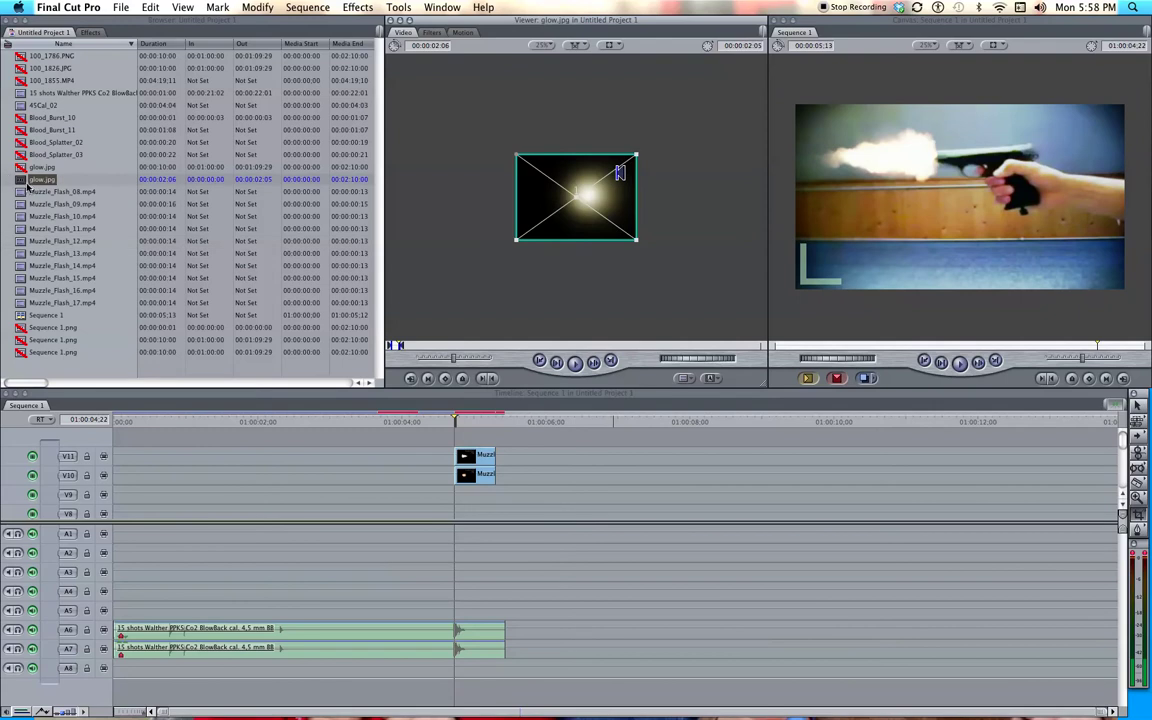
drag(26, 184, 591, 477)
drag(747, 477, 473, 497)
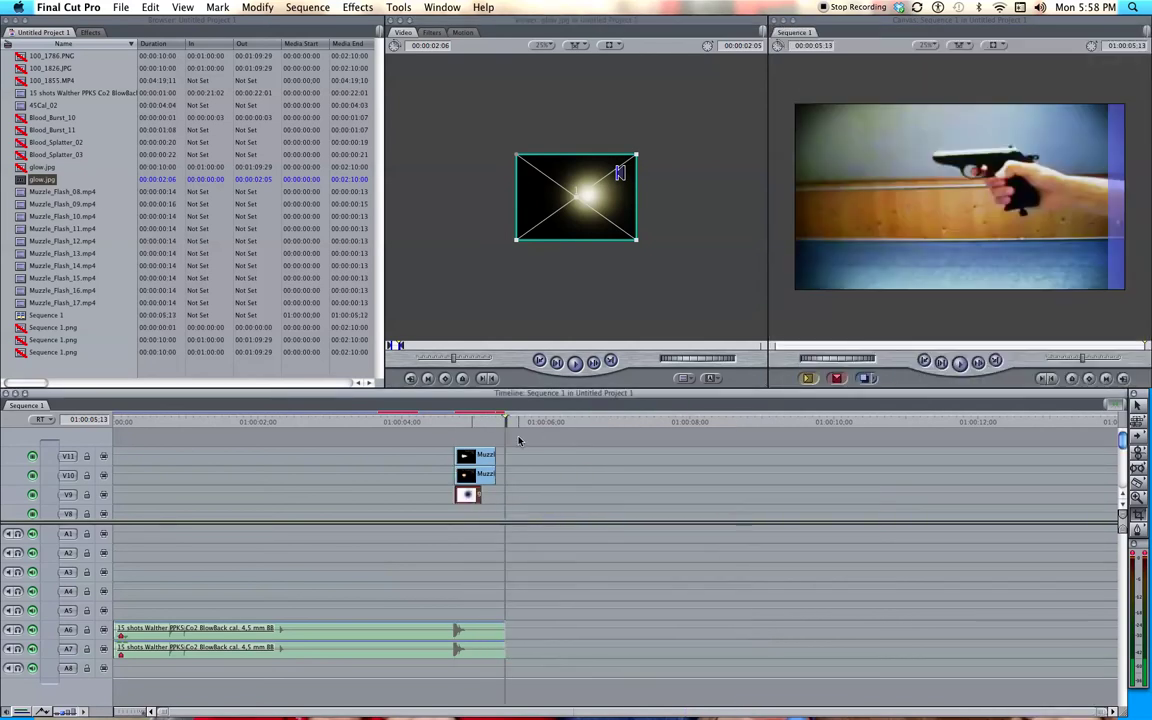
click(449, 440)
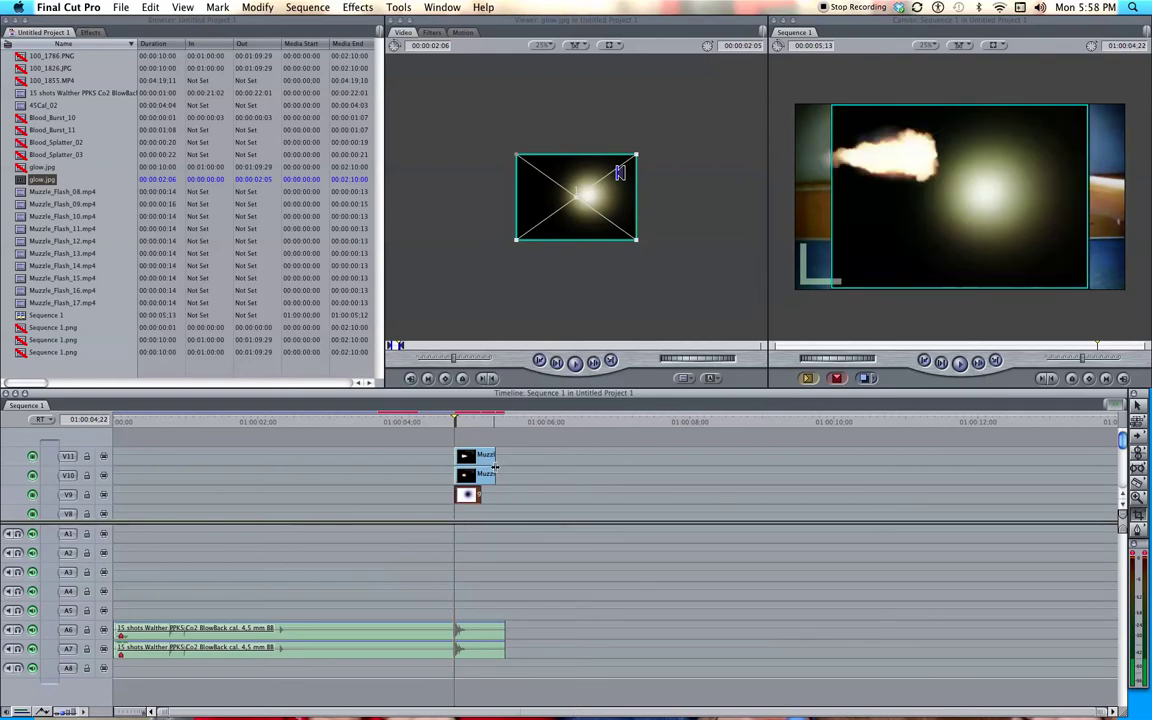
Open the glow.jpg clip on V9 and set its composite mode to Screen.
click(462, 32)
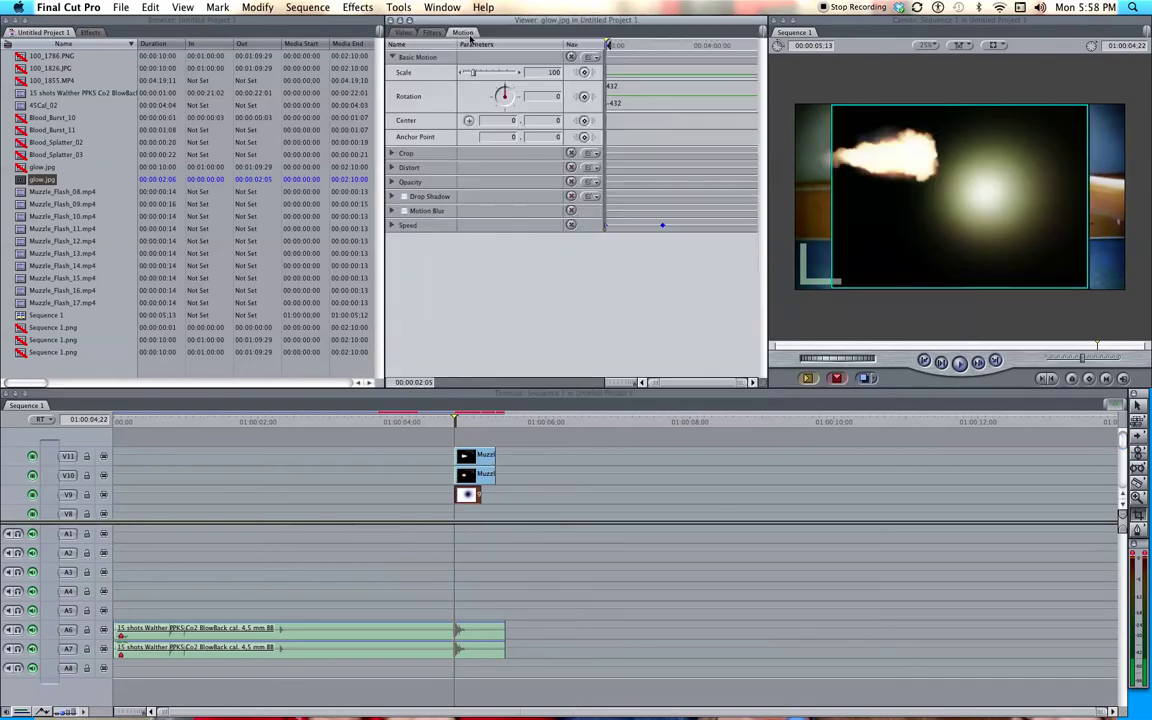
double_click(465, 494)
click(314, 8)
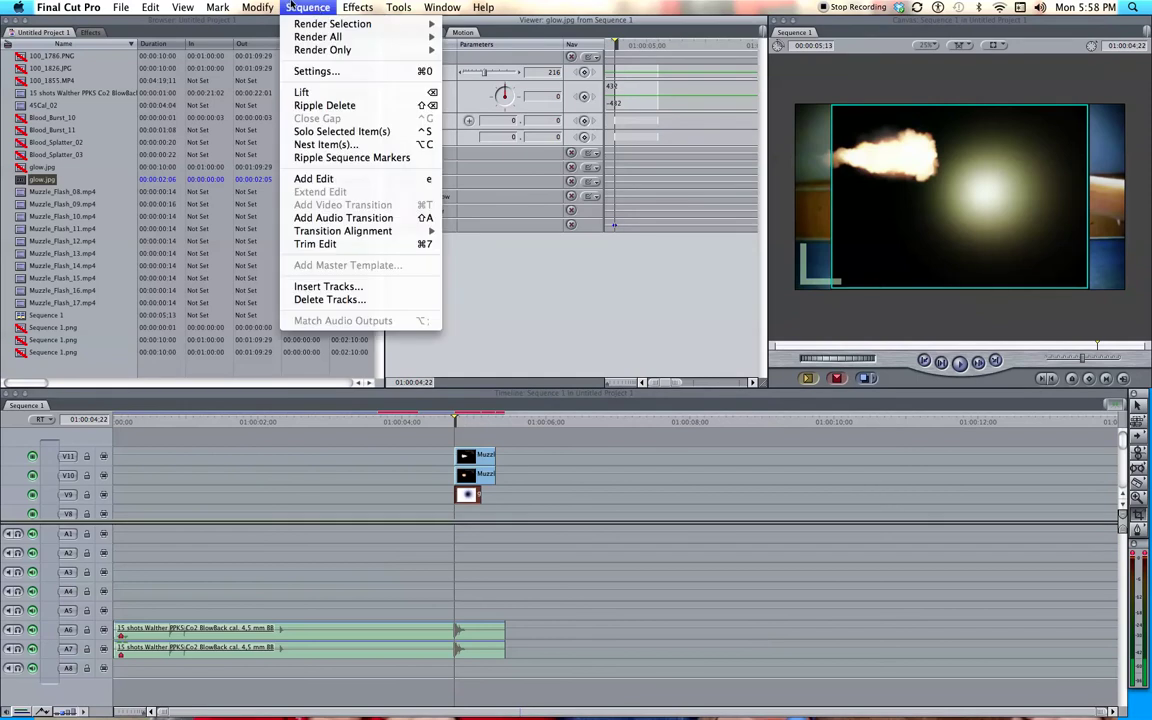
mouse_move(287, 392)
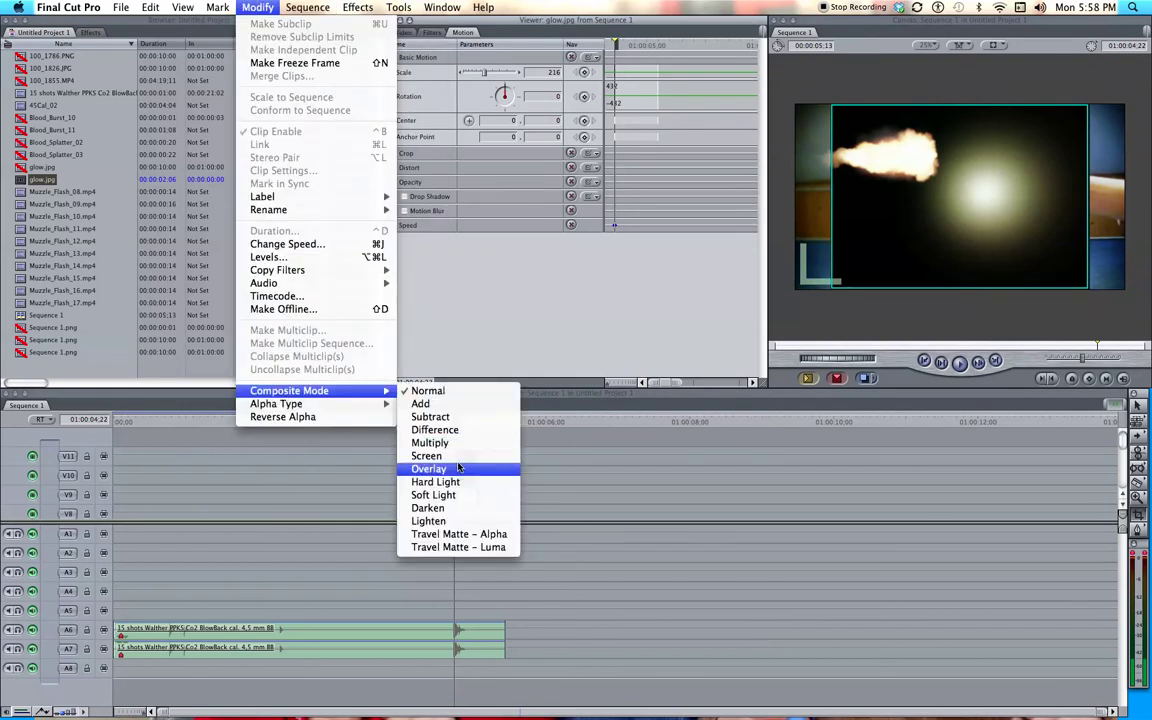
click(458, 457)
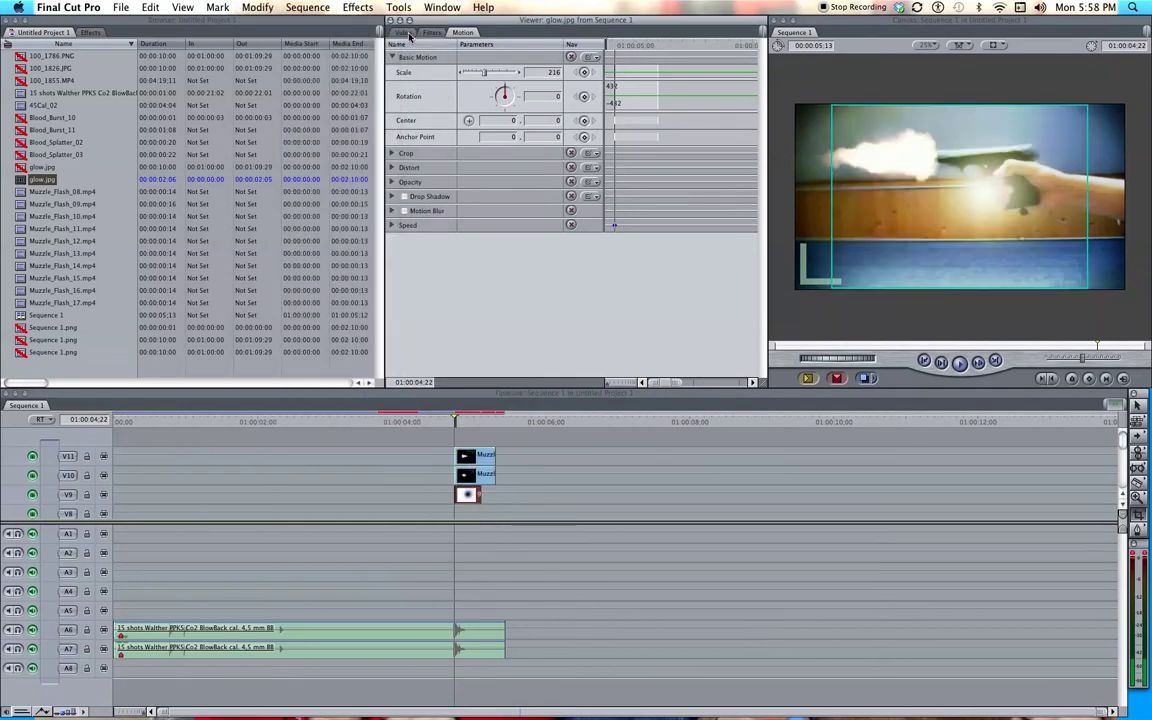
Enlarge the glow to a scale of about 452 and center it over the muzzle flash at about -560, -192.
click(406, 33)
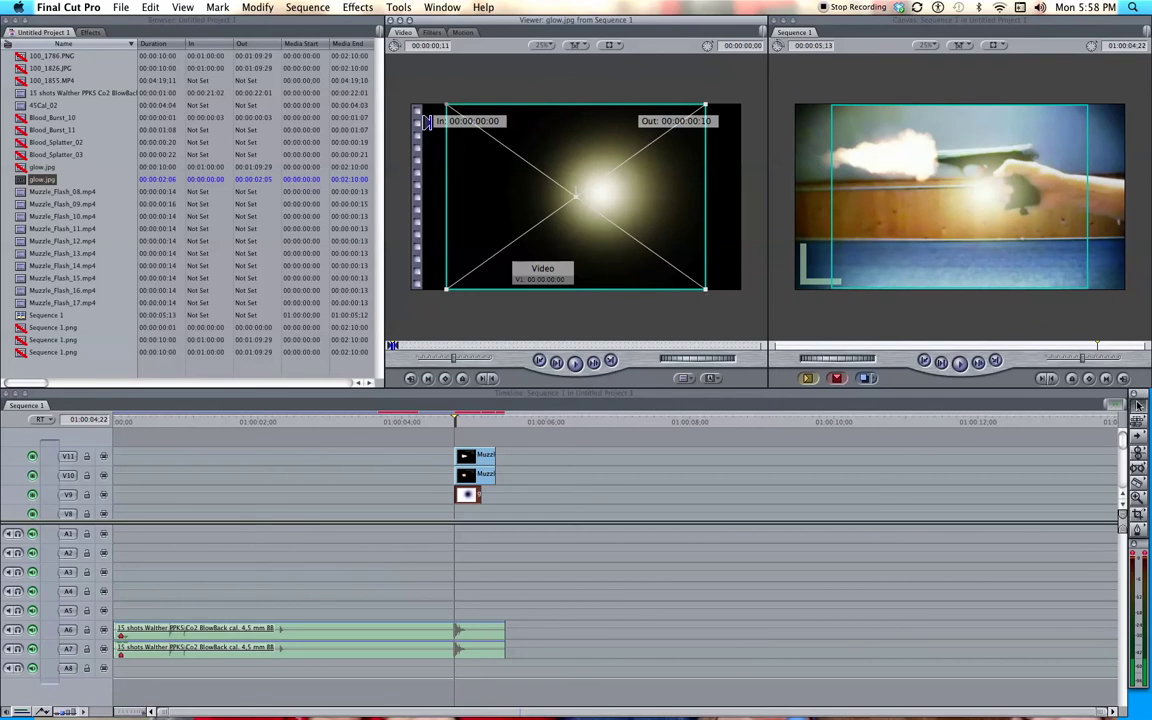
drag(706, 290, 795, 357)
drag(697, 249, 609, 219)
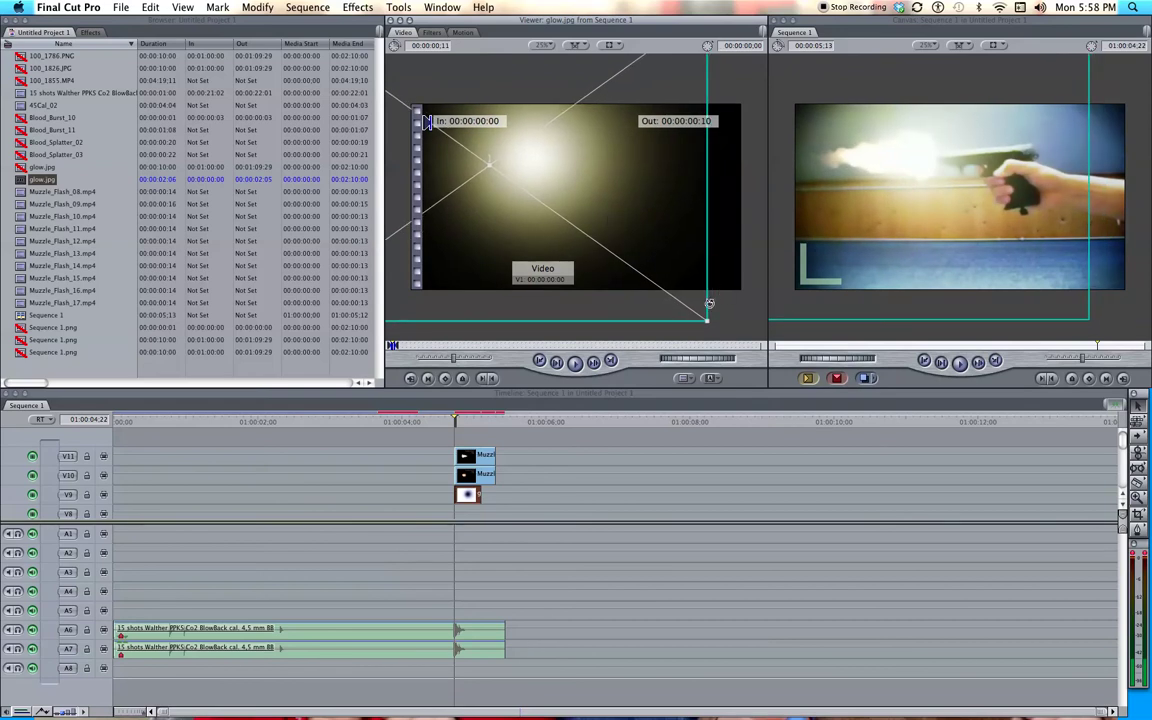
drag(707, 321, 779, 347)
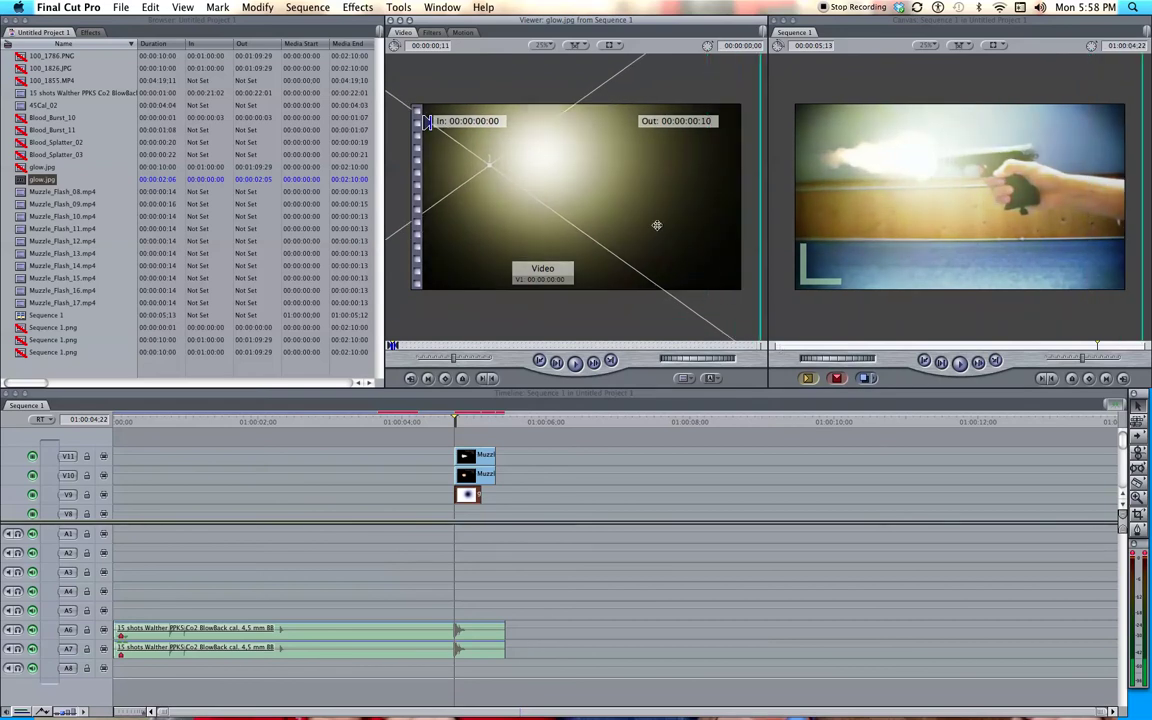
drag(656, 226, 646, 225)
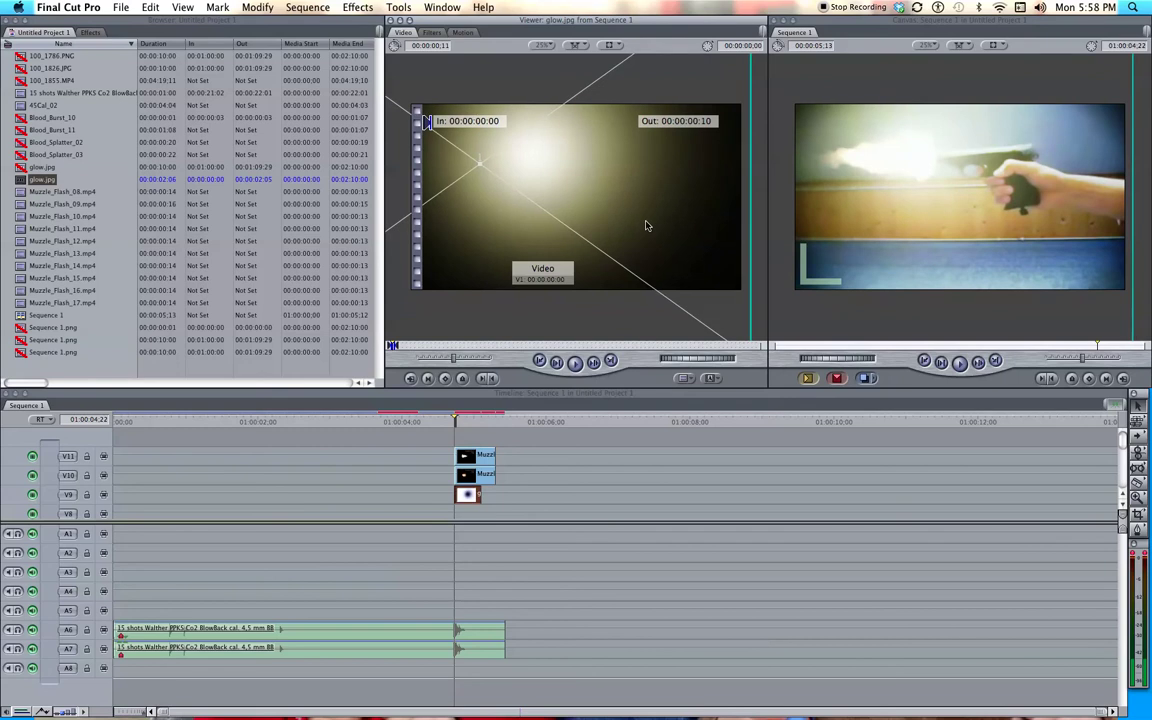
Set the opacity of the glow.jpg clip on V9 to 65.
click(462, 33)
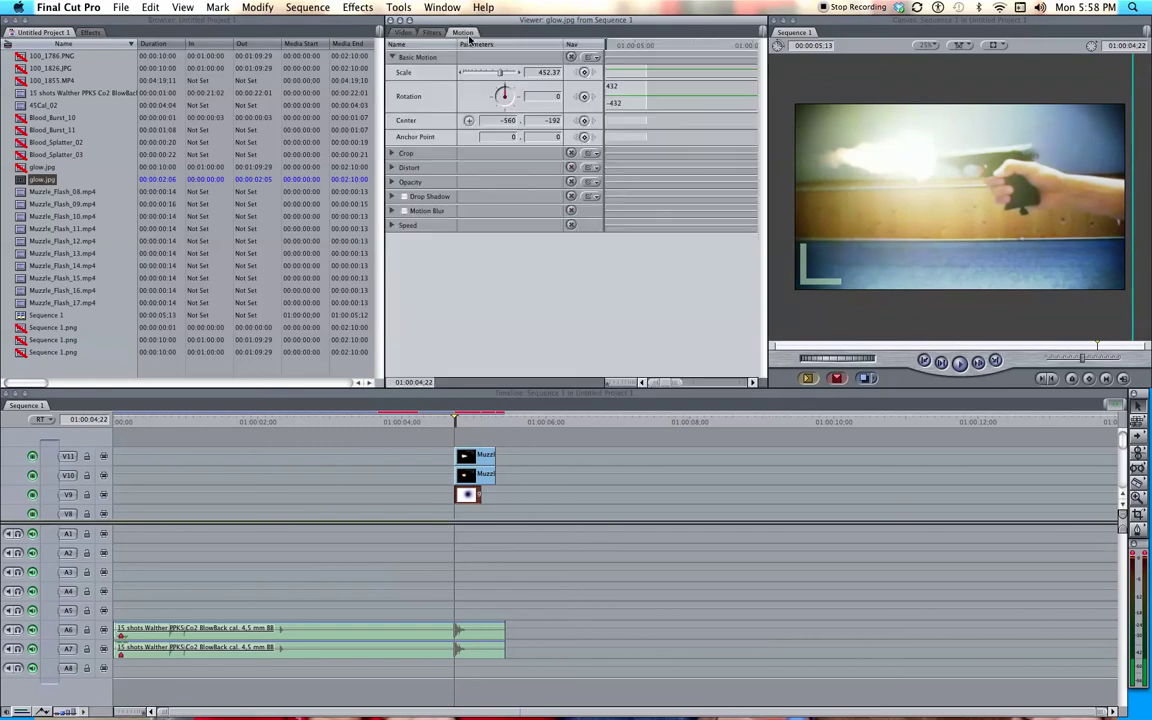
click(394, 182)
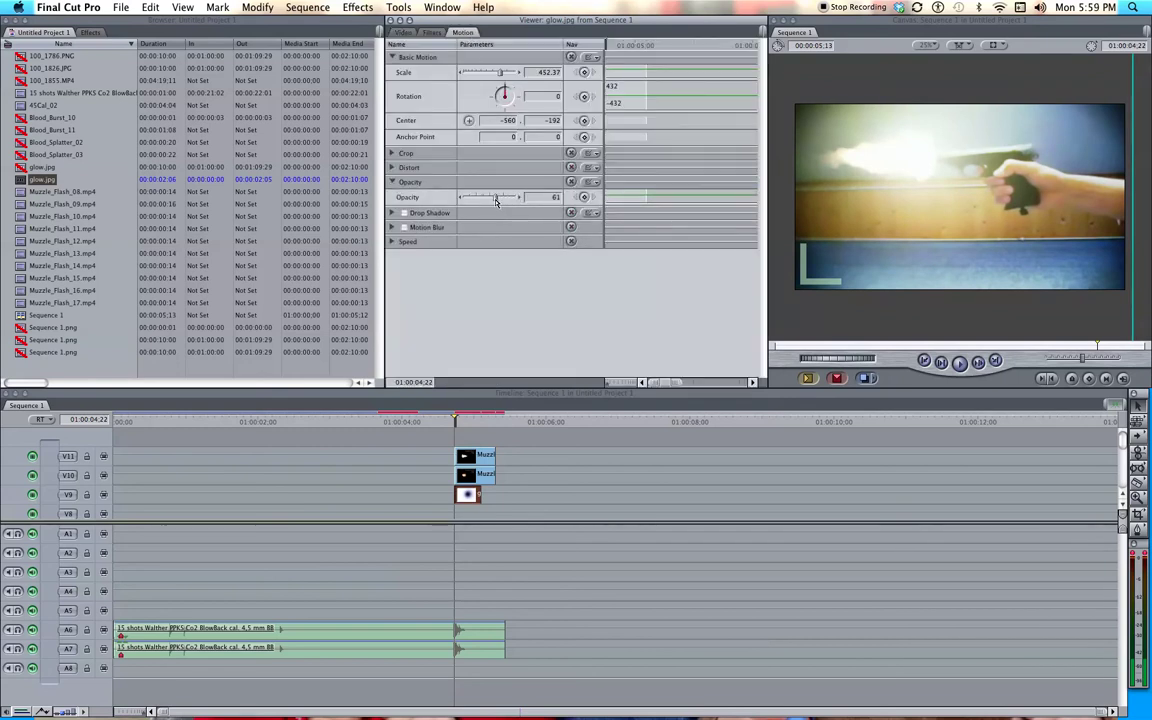
drag(514, 197, 499, 200)
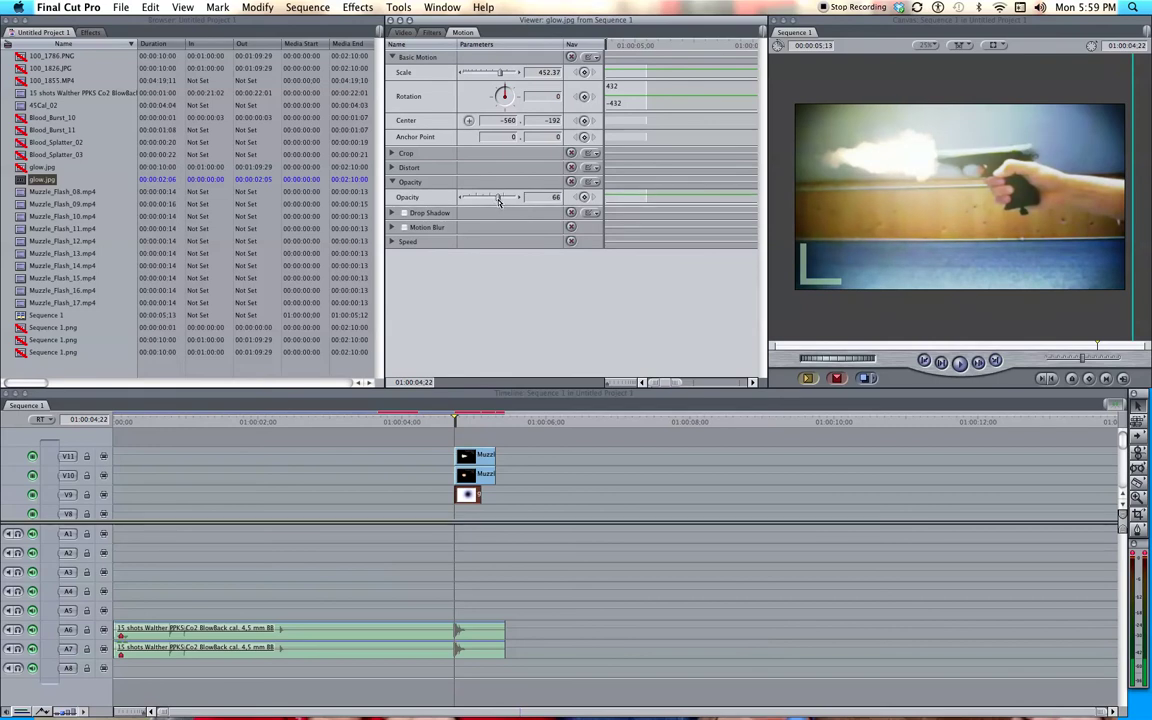
double_click(474, 496)
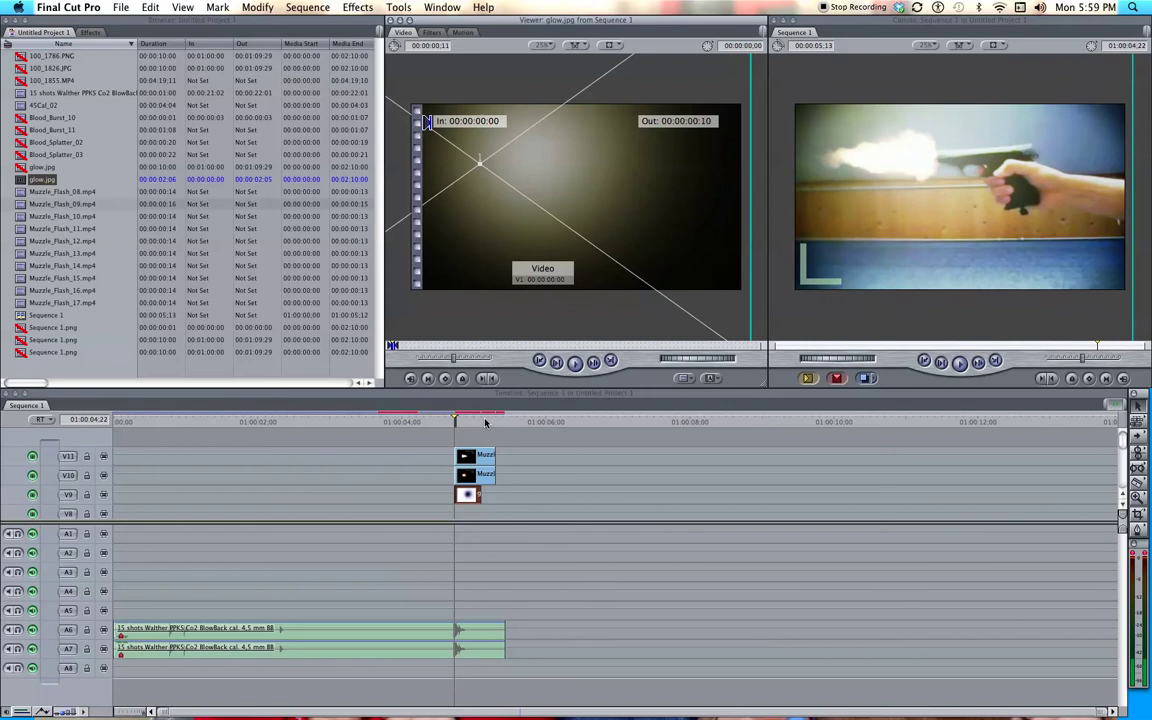
click(462, 33)
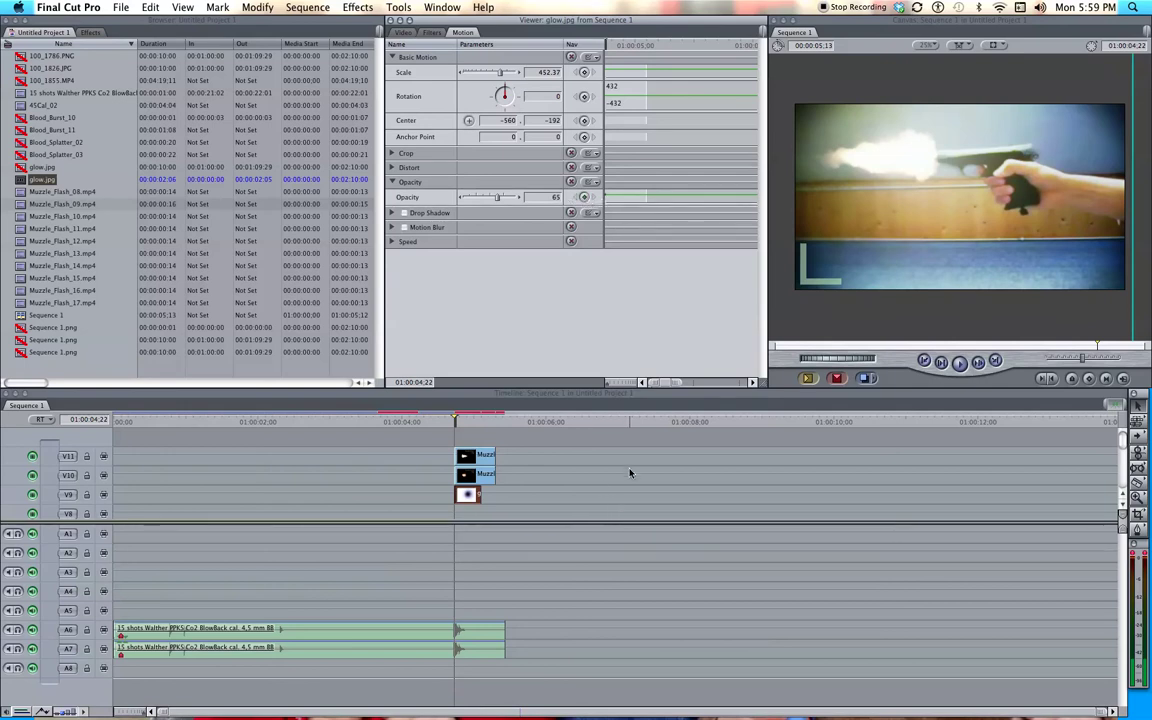
Keyframe the glow.jpg clip's opacity on V9 from 65 at 01:00:04:22 down to 0 at 01:00:04:26.
double_click(468, 494)
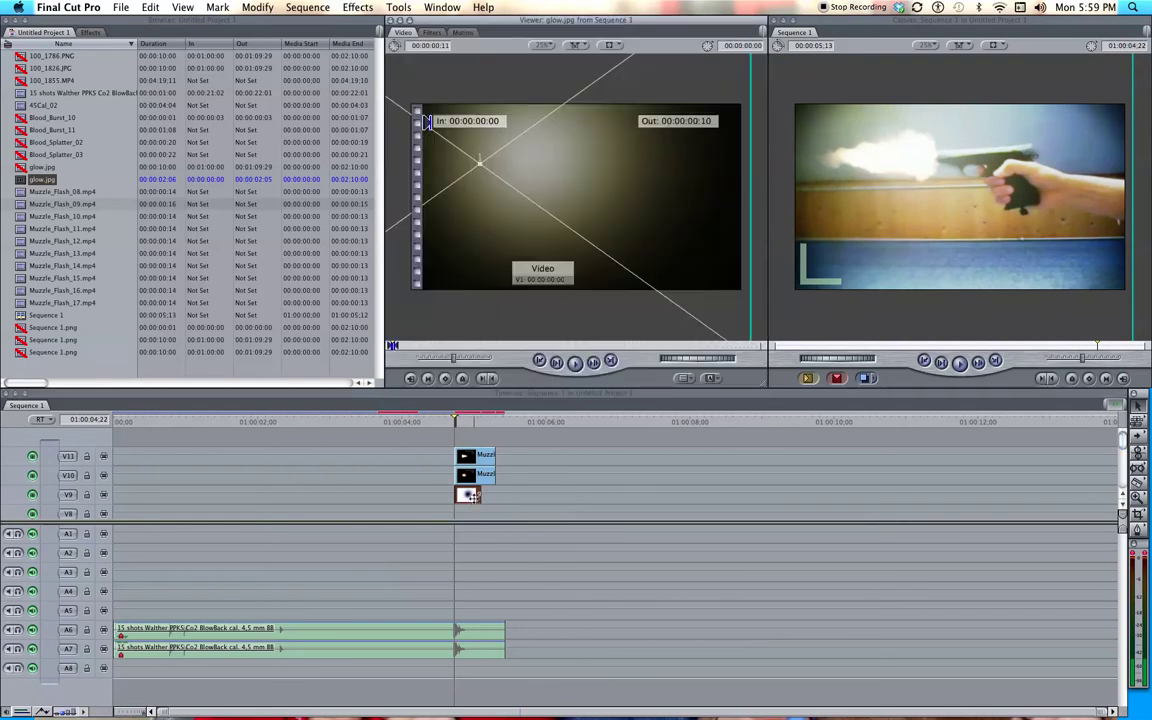
click(626, 505)
key(Right)
key(Right)
key(Right)
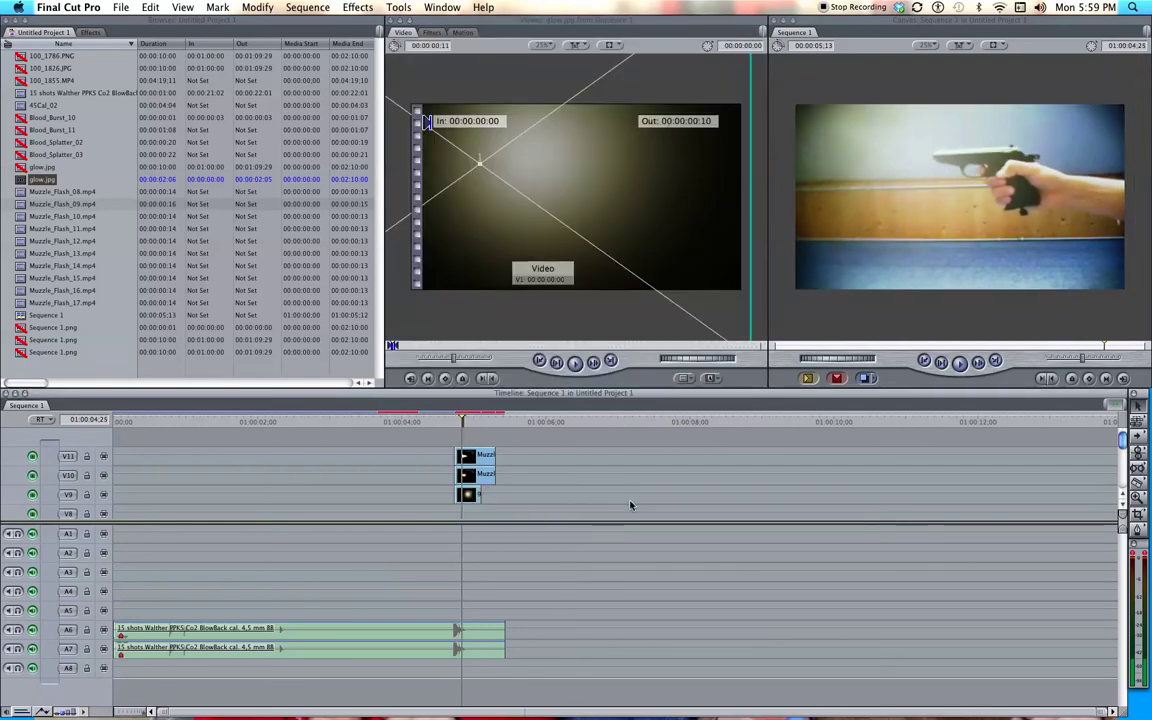
double_click(468, 495)
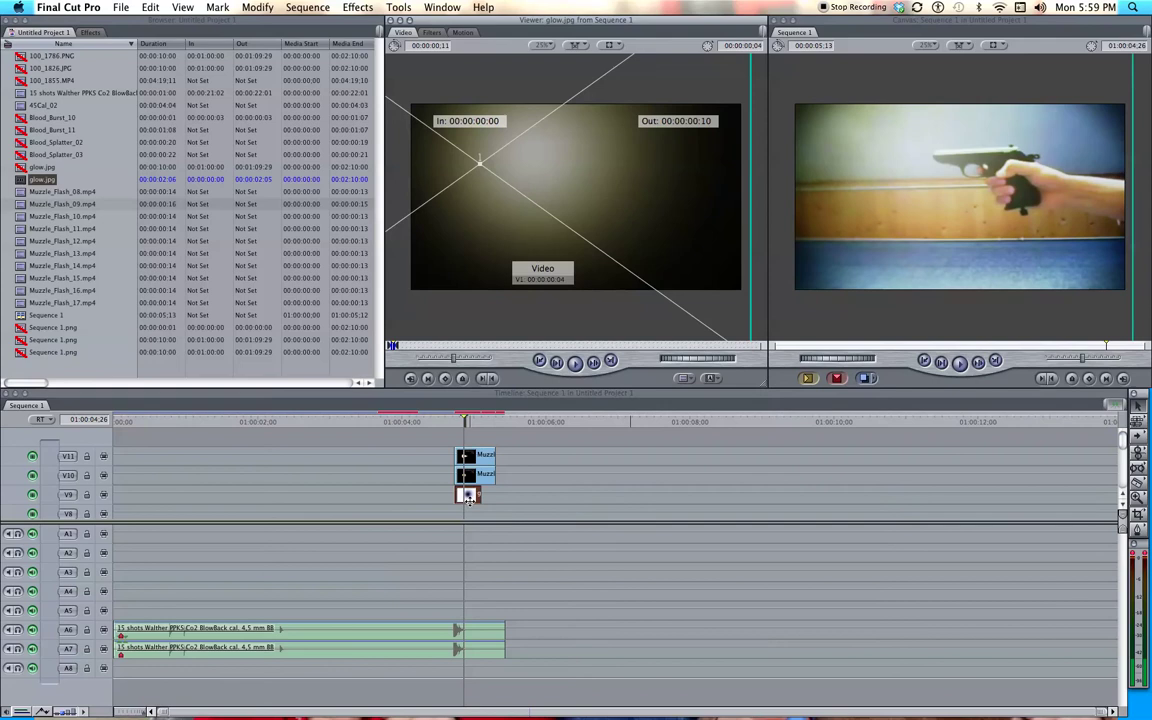
click(462, 34)
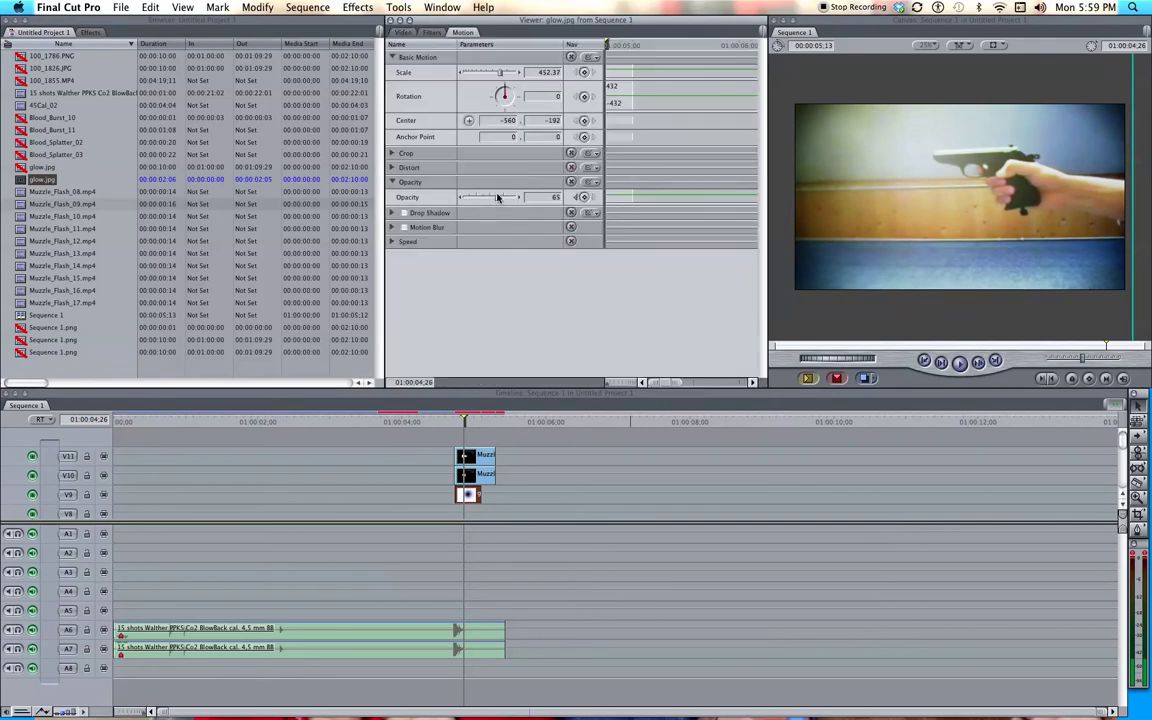
drag(498, 197, 381, 199)
Step frame by frame through the shot around the muzzle flash to check the glow's fade-out.
click(665, 486)
key(Left)
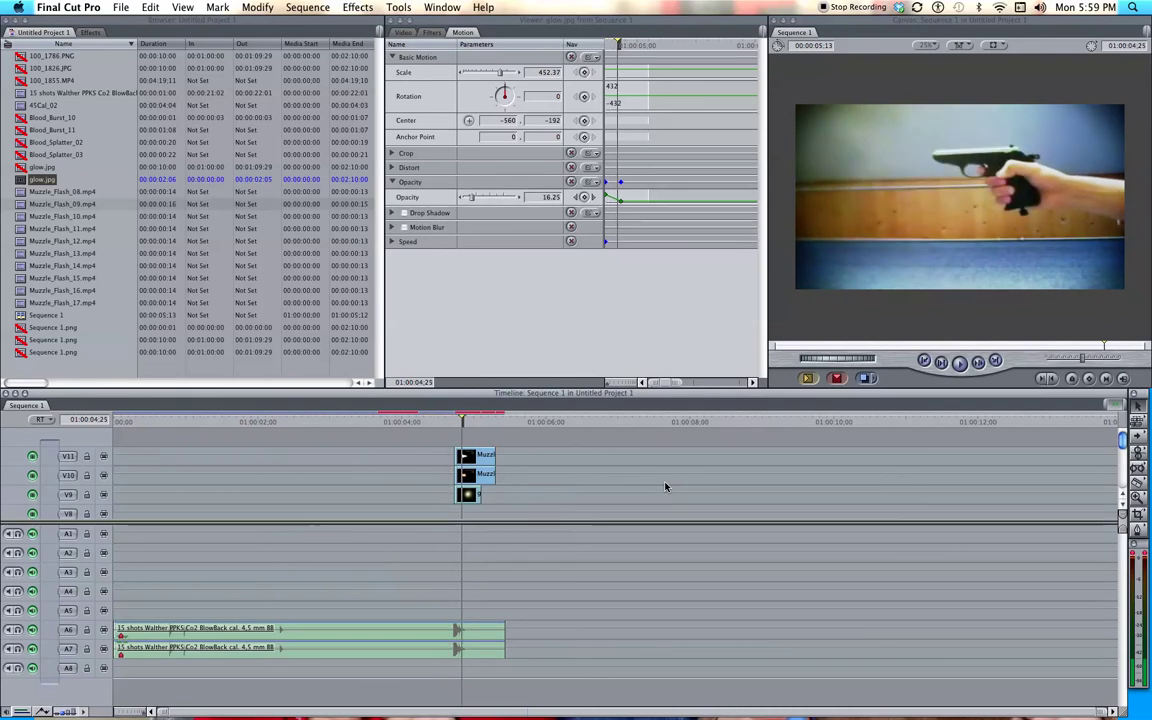
key(Left)
key(Left)
key(Left)
key(Left)
key(Left)
key(Left)
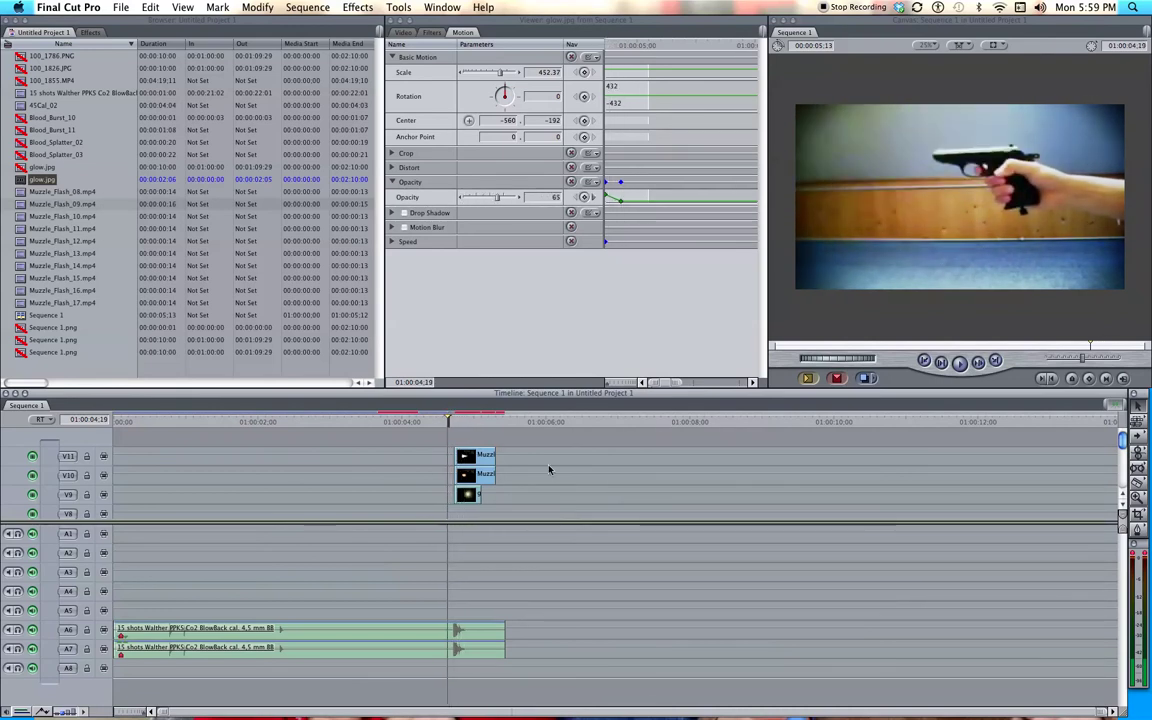
key(Right)
key(Right)
key(Right)
key(Right)
key(Right)
key(Right)
key(Right)
key(Right)
key(Right)
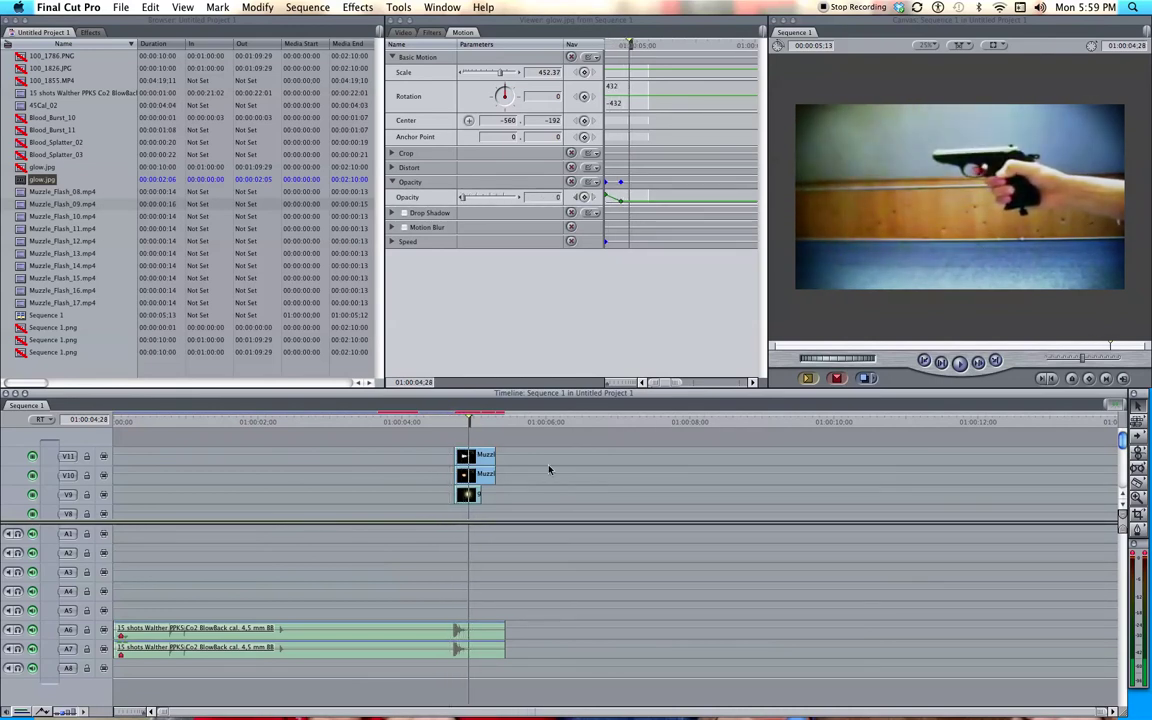
key(Left)
key(Left)
key(Left)
key(Left)
key(Left)
key(Left)
key(Left)
key(Left)
key(Left)
key(Left)
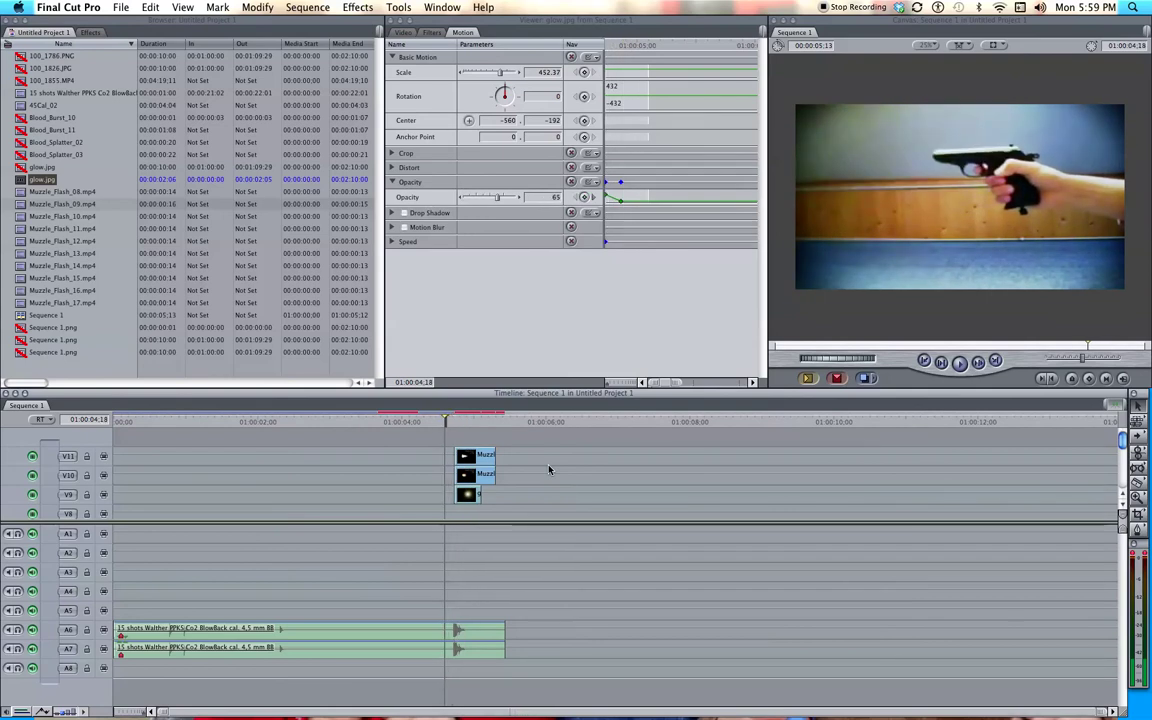
Add the 45Cal_02 clip to V10 after the flash clips and trim it to one second starting at 01:00:06:17.
click(20, 106)
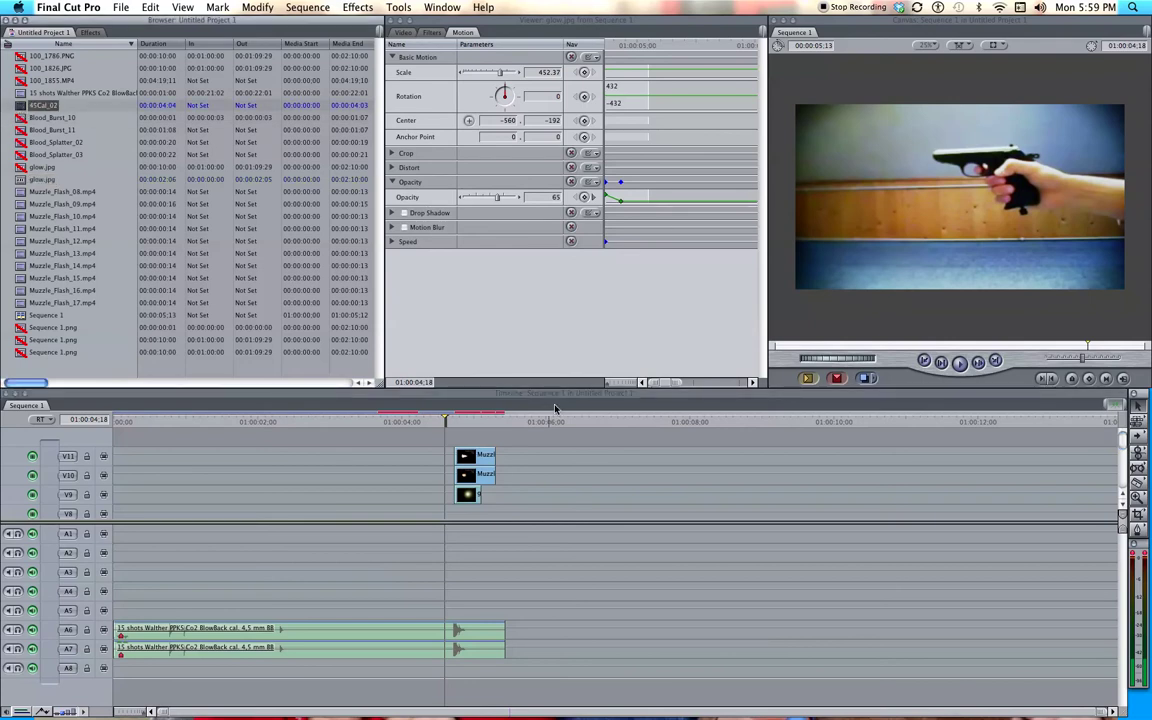
double_click(75, 106)
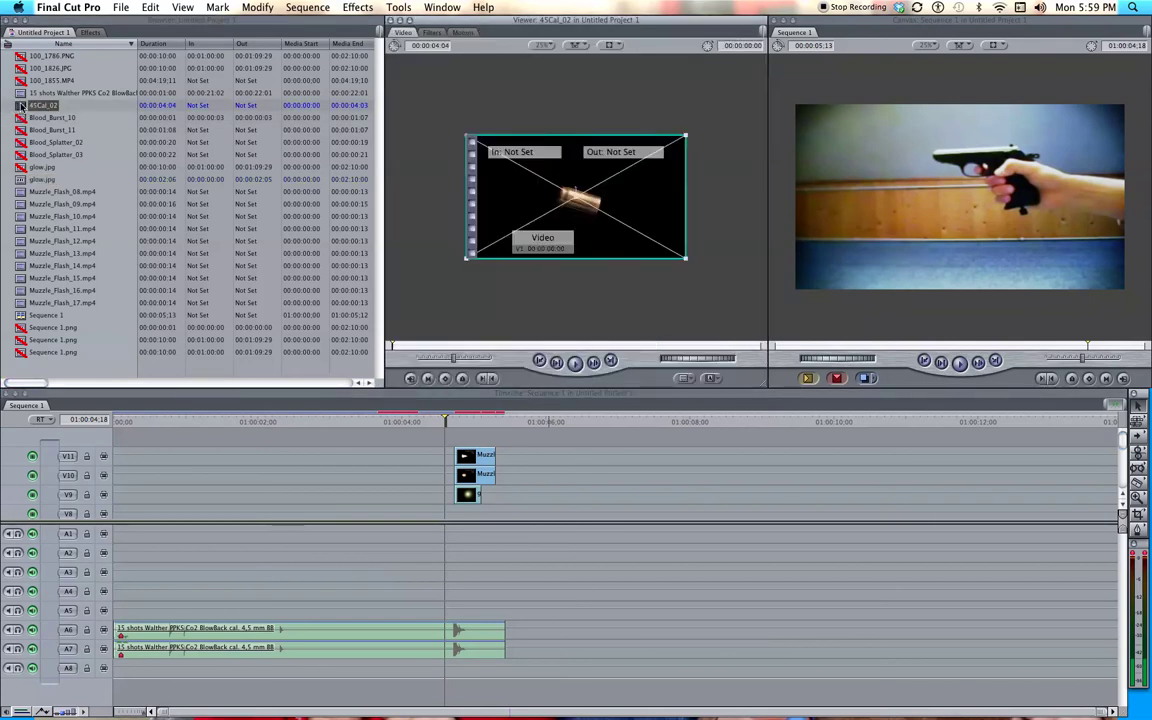
drag(22, 107, 568, 477)
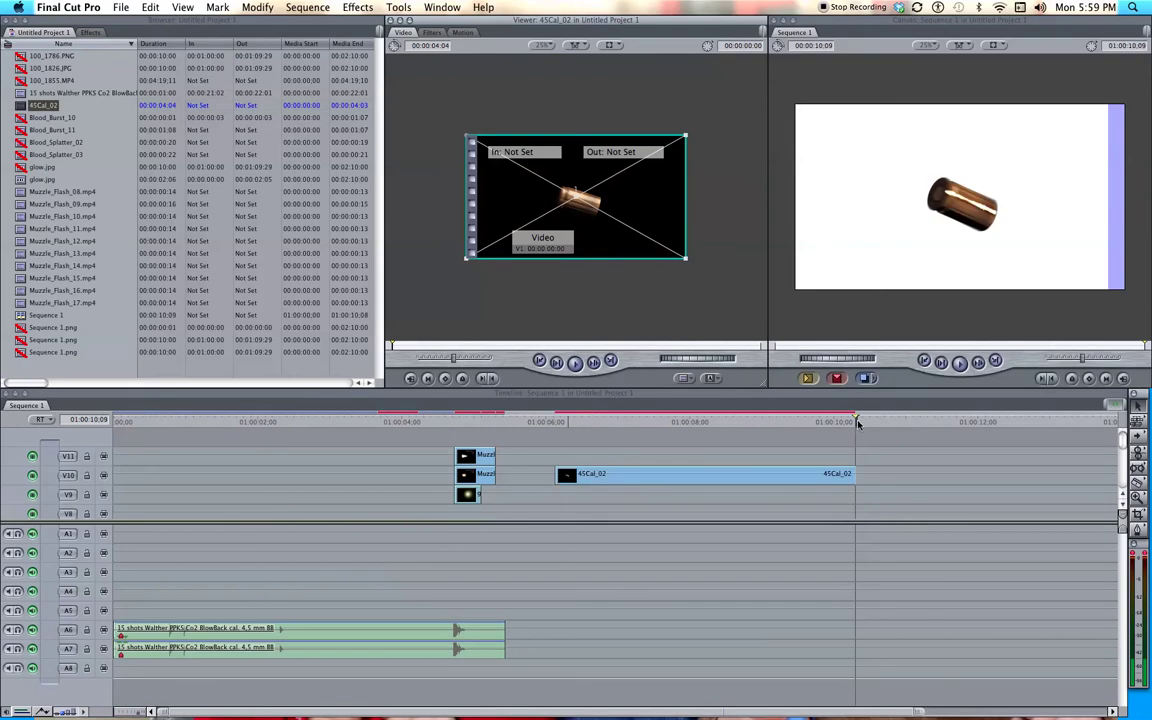
drag(857, 424, 588, 477)
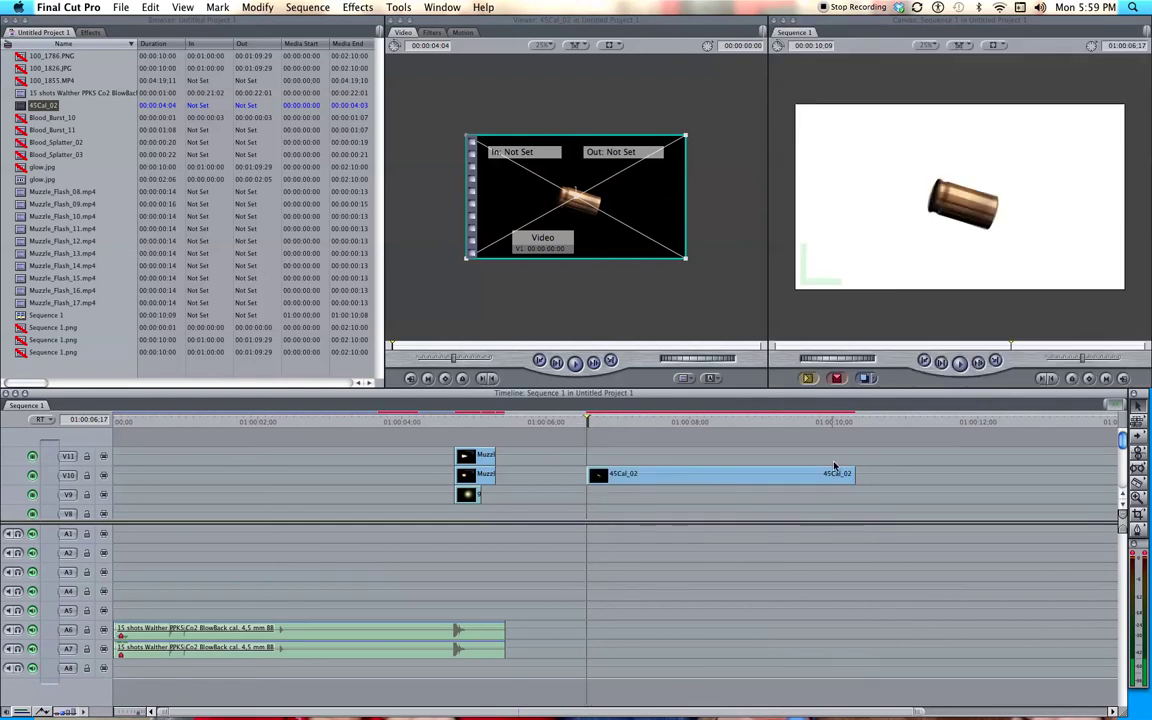
drag(852, 475, 659, 477)
Change the playback speed of the 45Cal_02 clip to 200%.
double_click(620, 475)
click(292, 7)
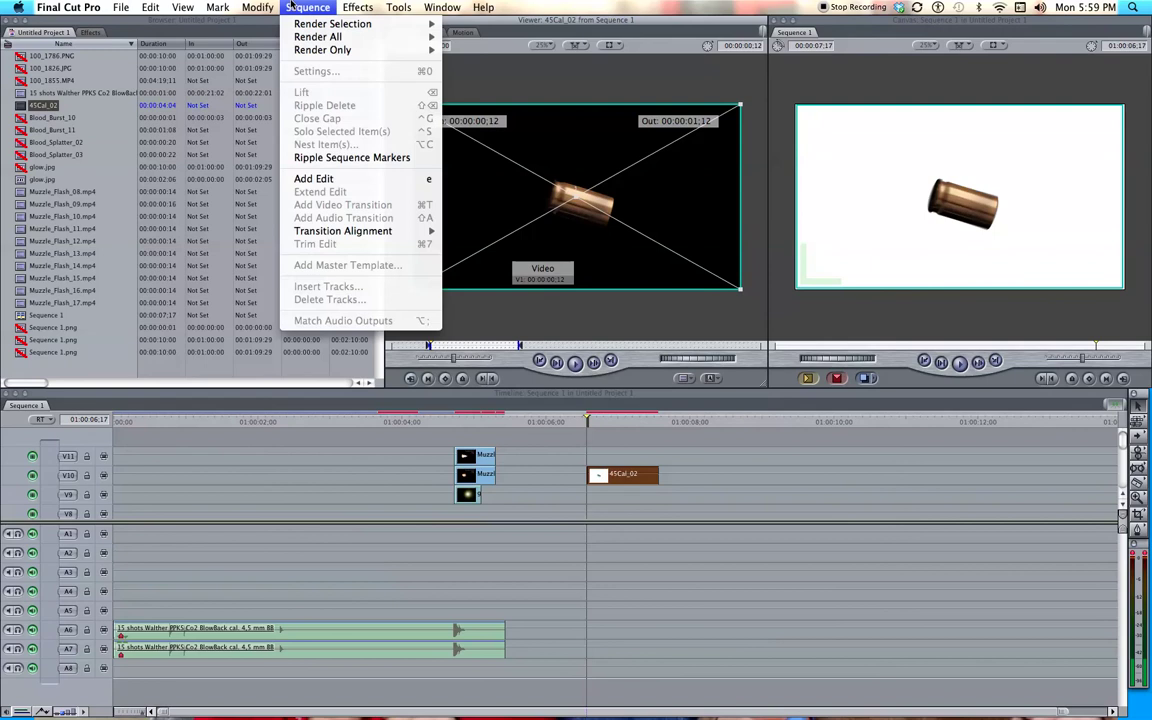
mouse_move(330, 391)
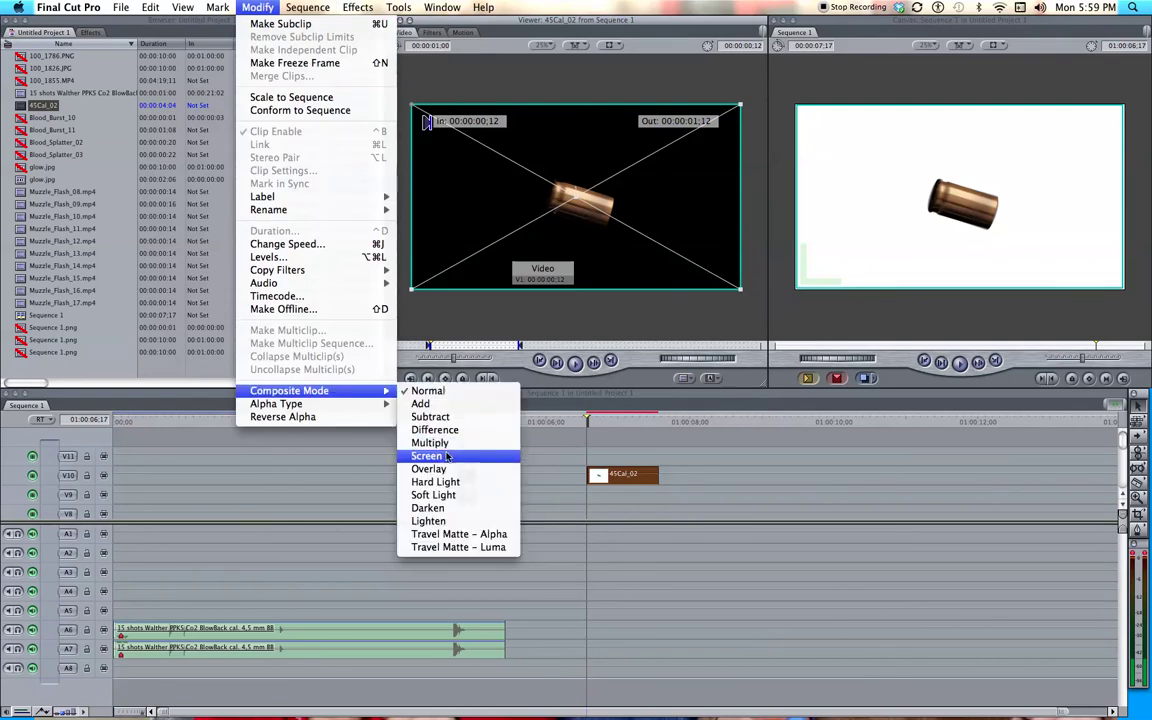
click(275, 244)
text(200)
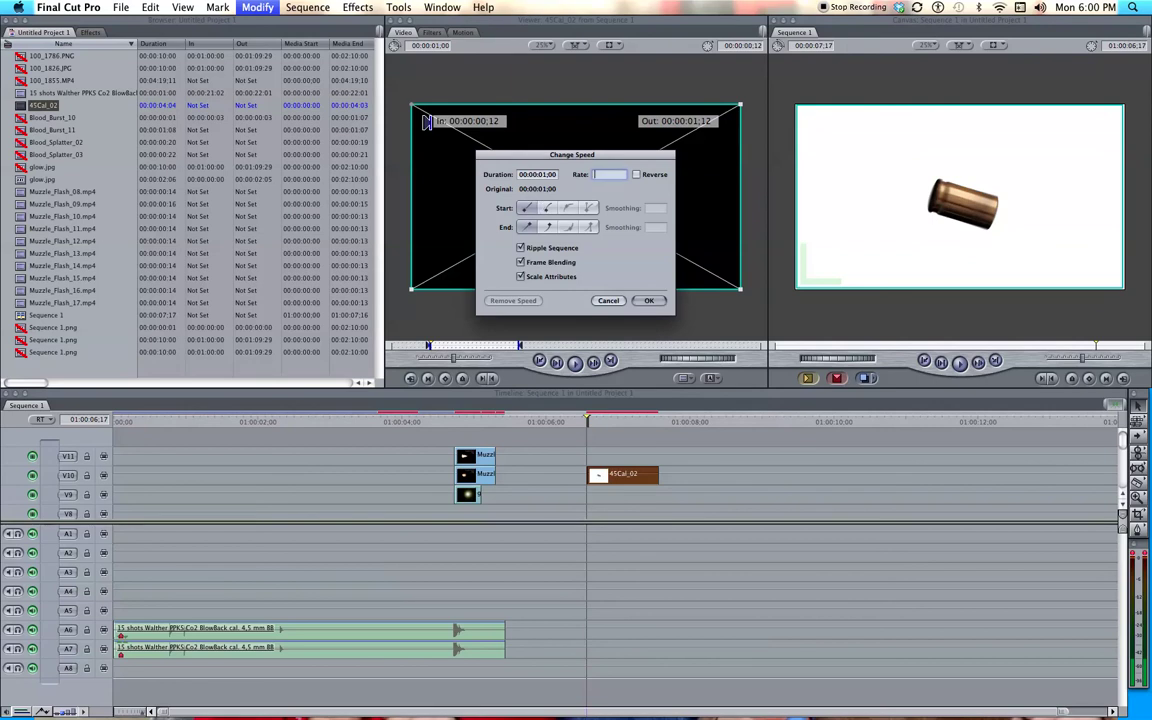
click(650, 300)
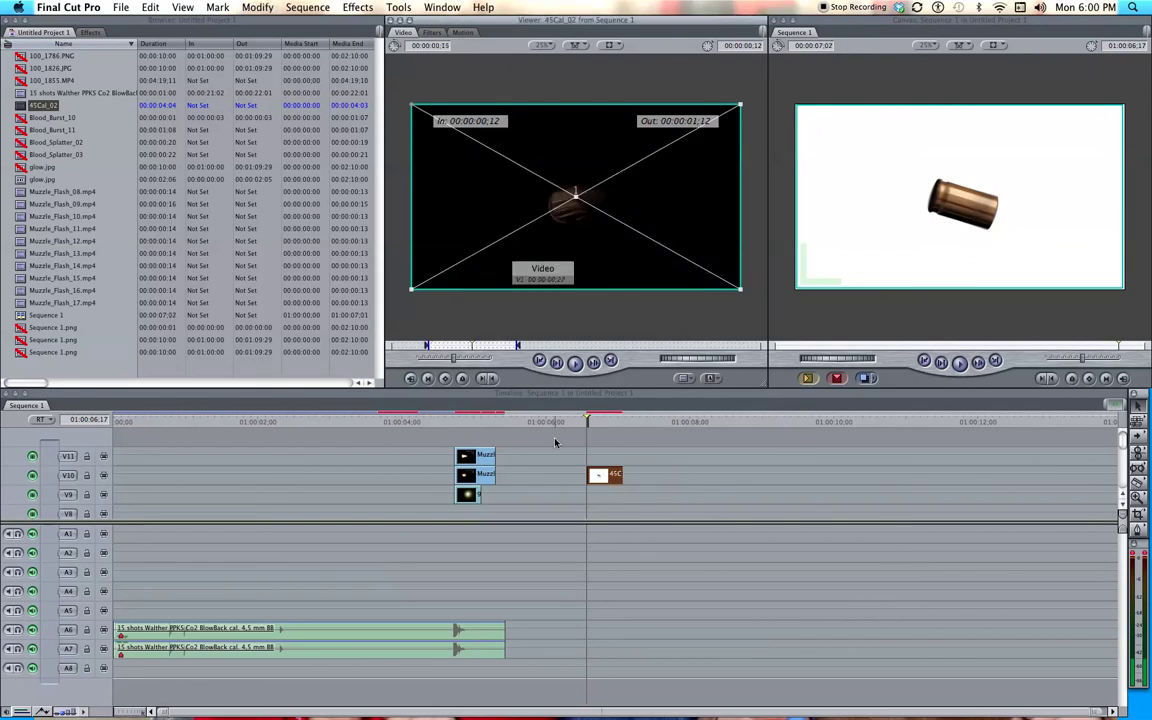
Move the 45Cal_02 clip to V12 at 01:00:04:23, and shrink and tilt the shell onto the top of the pistol's slide.
drag(589, 473, 484, 438)
key(Right)
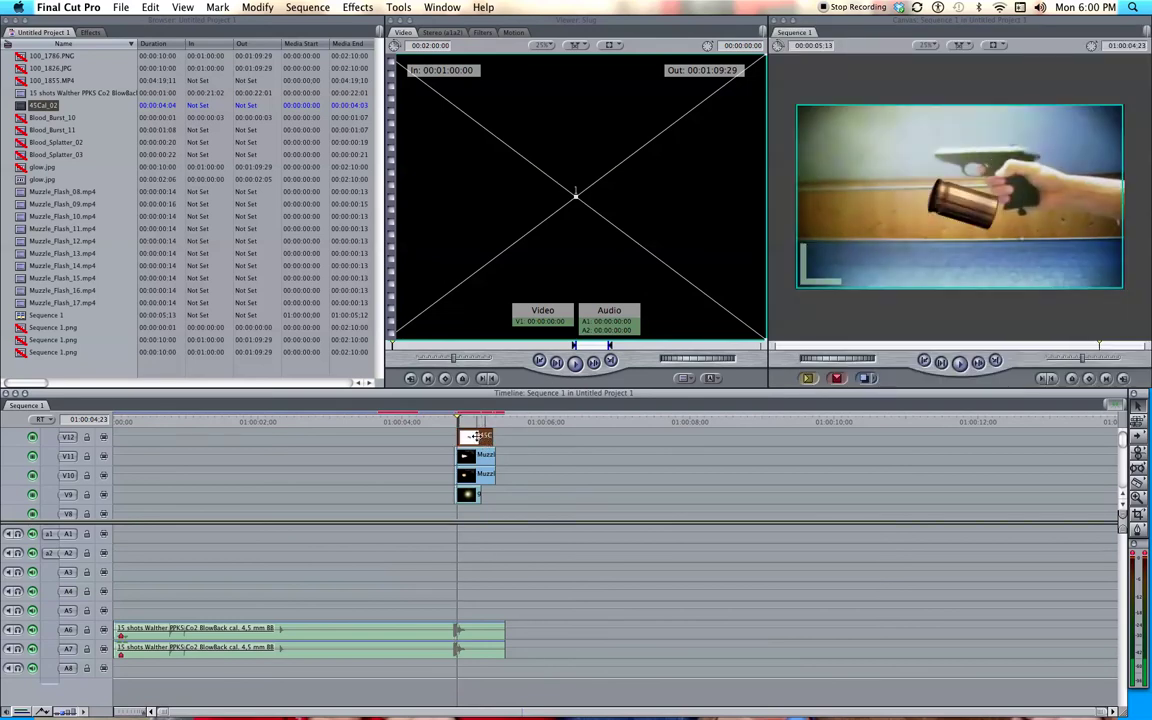
double_click(476, 437)
drag(740, 289, 604, 155)
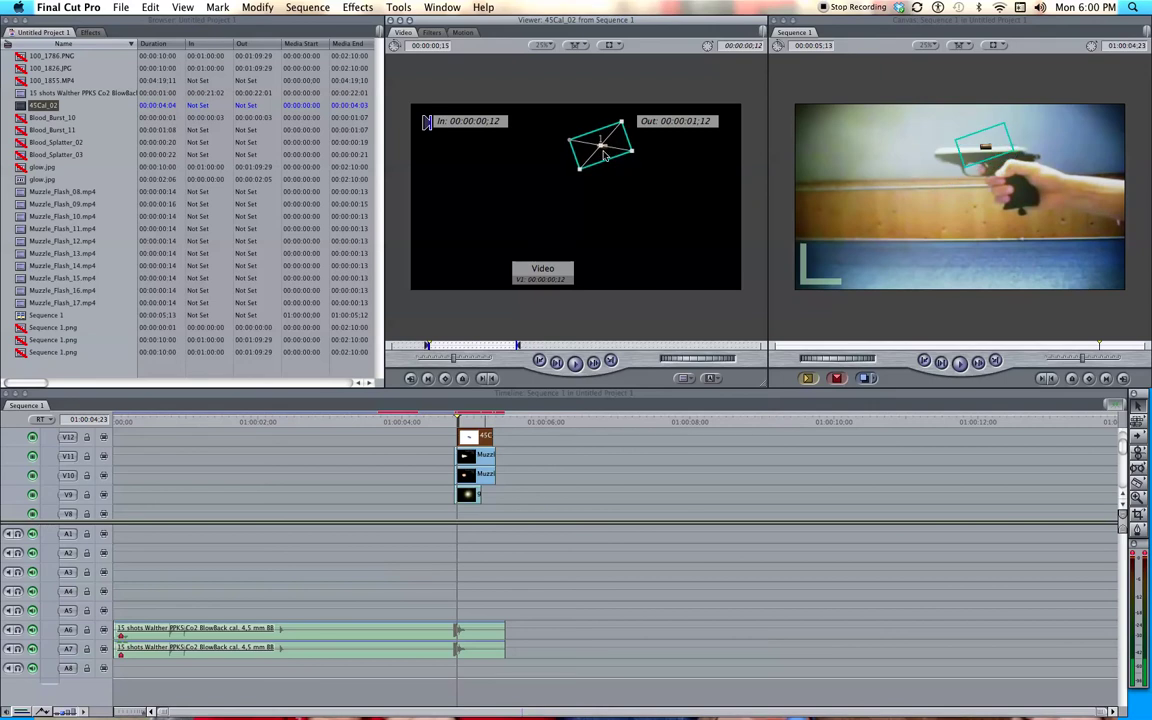
click(608, 493)
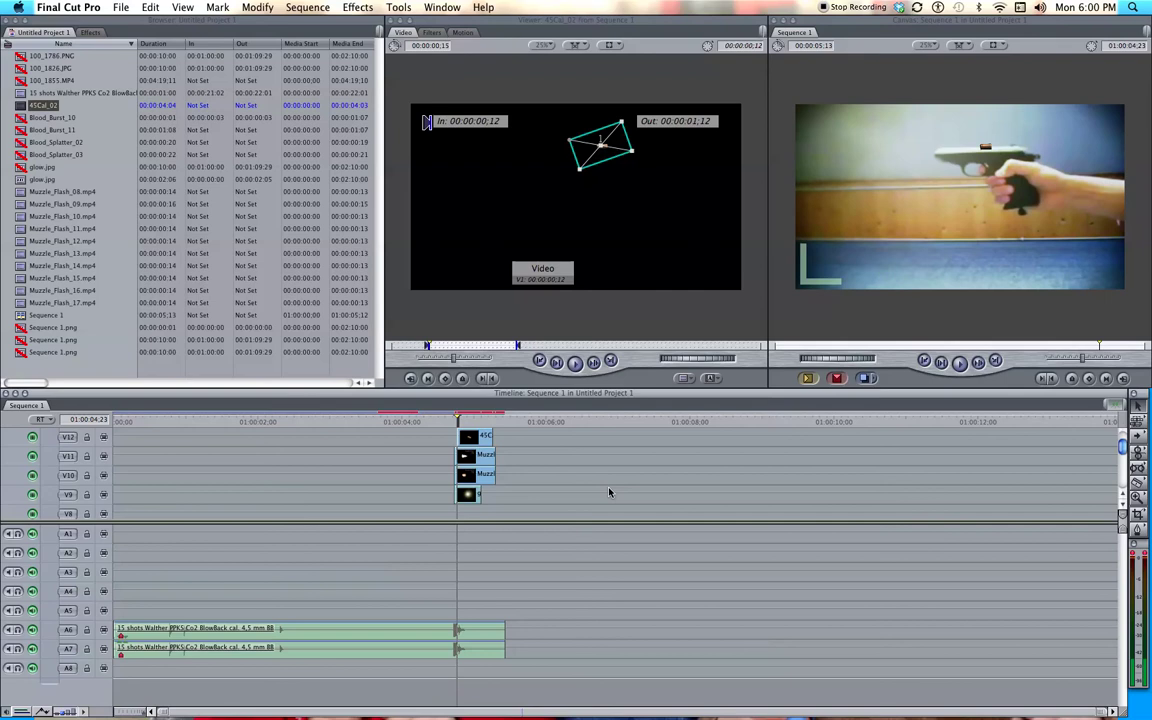
Apply a Gaussian Blur to the 45Cal_02 clip with amount 64, horizontal 35 and vertical 99.
click(355, 6)
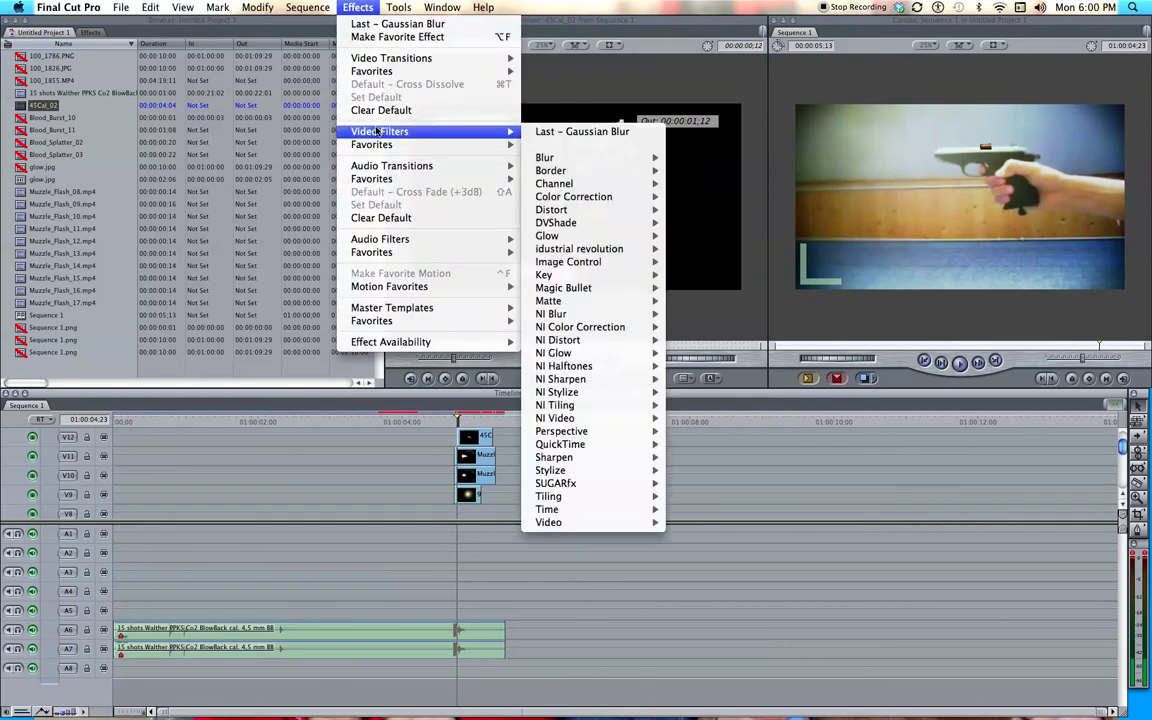
mouse_move(440, 131)
mouse_move(560, 157)
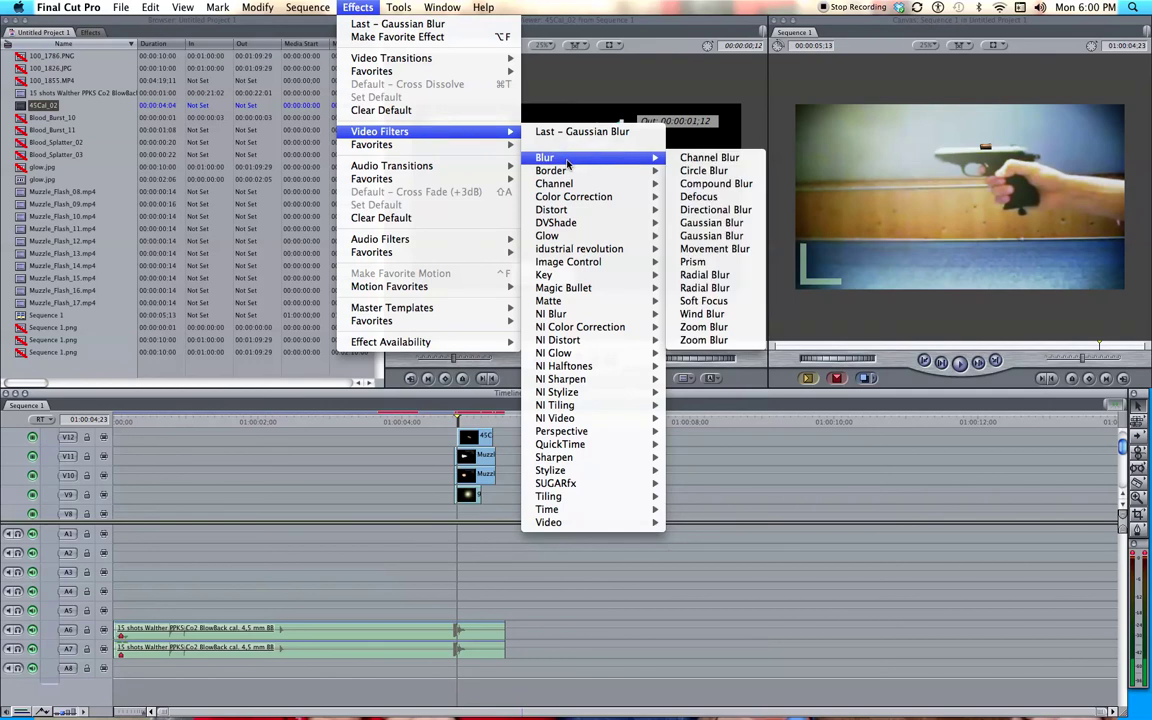
click(712, 223)
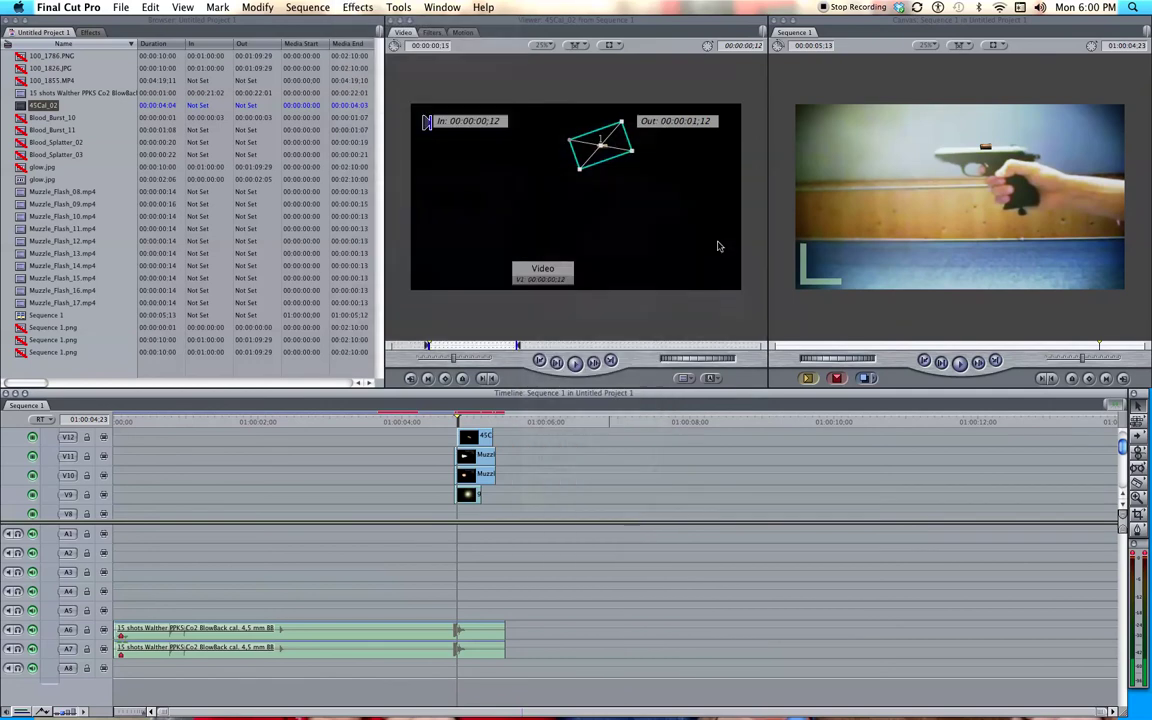
click(434, 33)
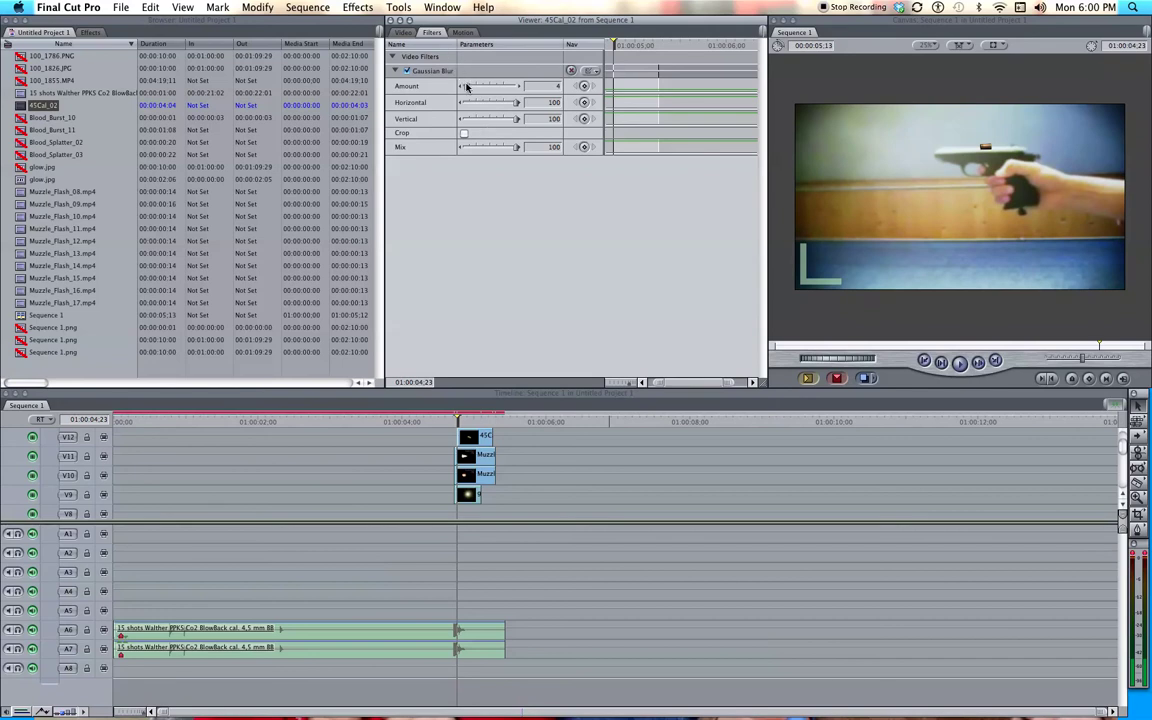
drag(510, 88, 524, 90)
drag(515, 103, 497, 124)
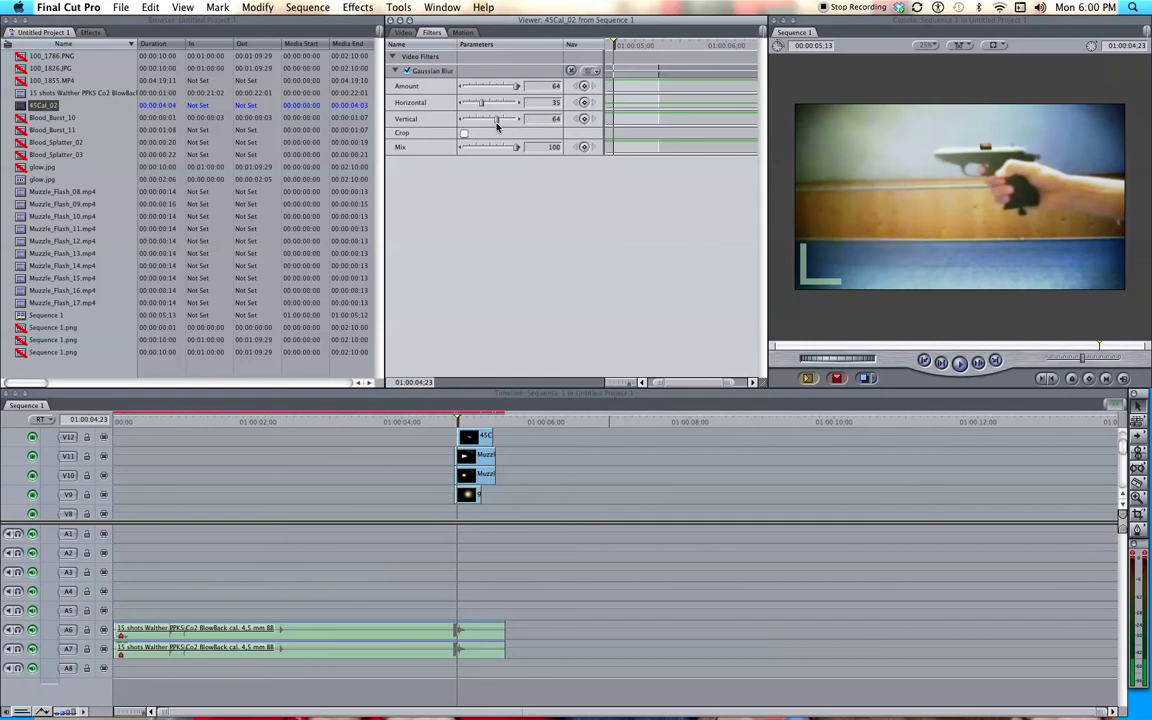
click(590, 476)
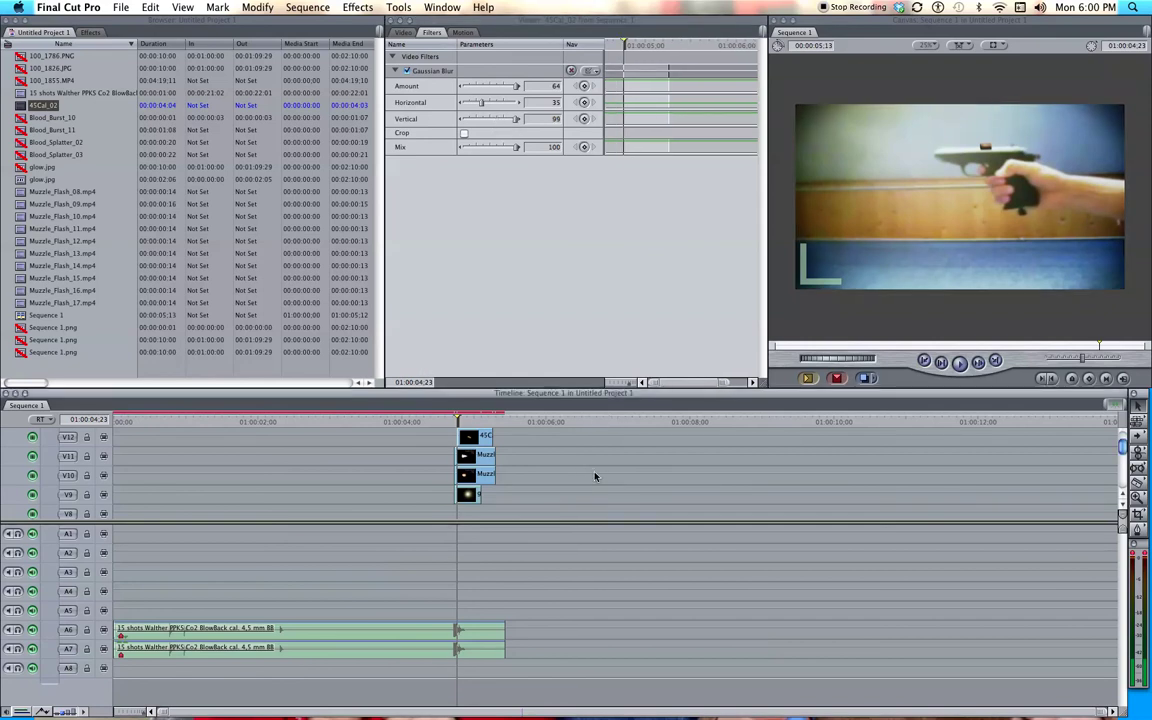
Add a motion keyframe to the 45Cal_02 clip on V12 at 01:00:04:23.
key(Right)
key(Right)
key(Right)
key(Left)
key(Left)
key(Left)
double_click(474, 437)
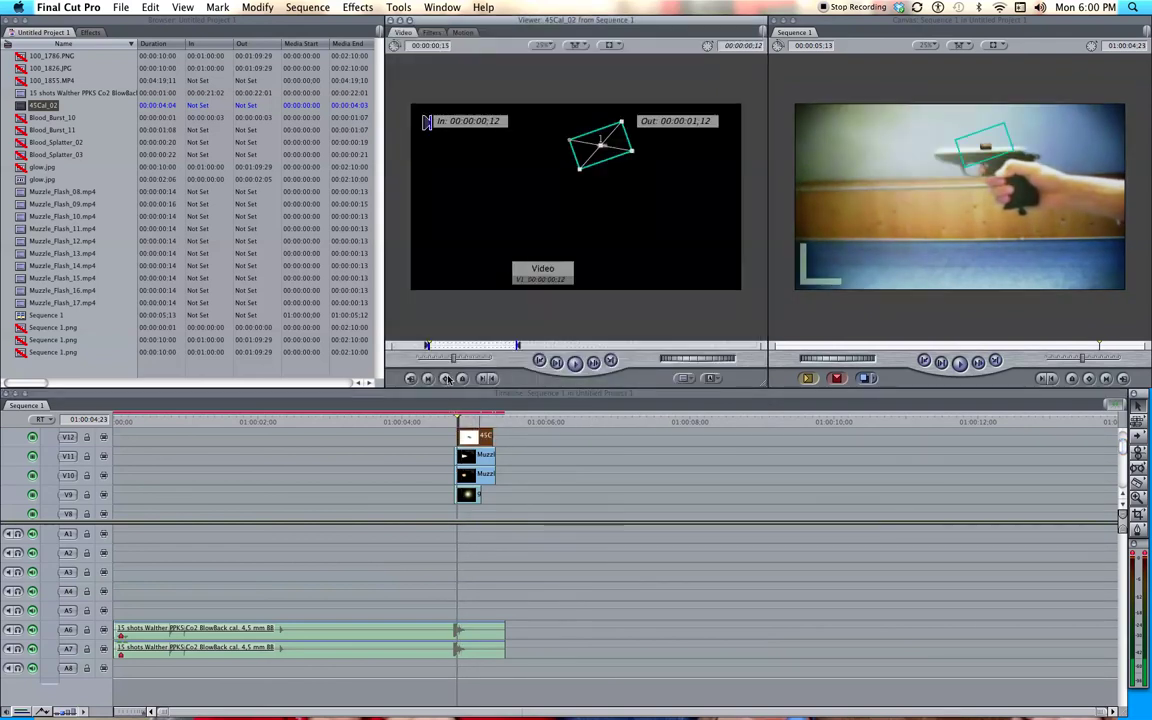
click(447, 380)
At 01:00:04:26, move the shell past the picture's upper-right edge along an arched motion path and rotate it level.
click(634, 481)
key(Right)
key(Right)
key(Right)
key(Right)
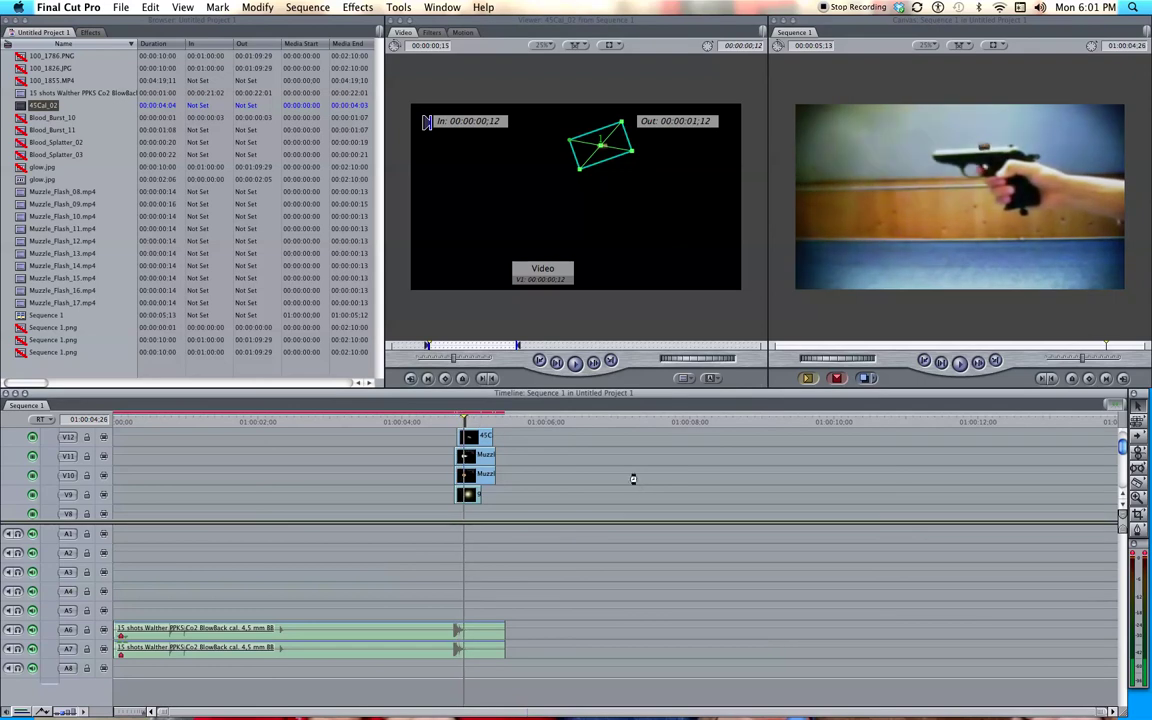
key(Left)
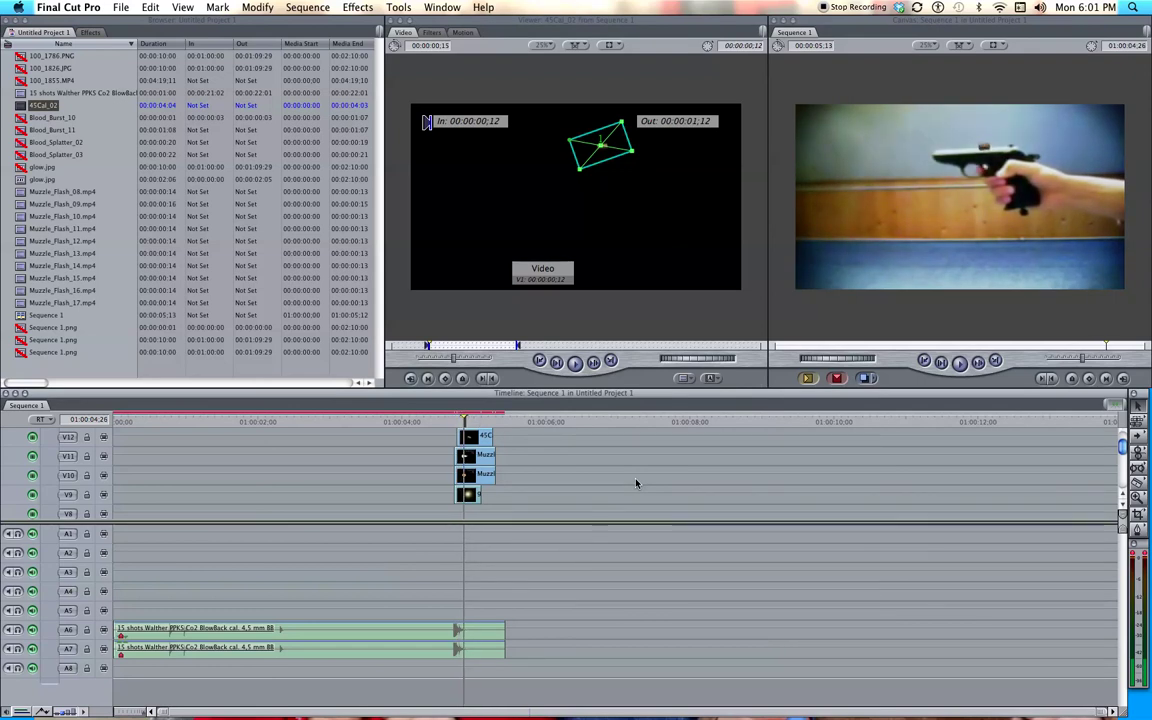
double_click(481, 437)
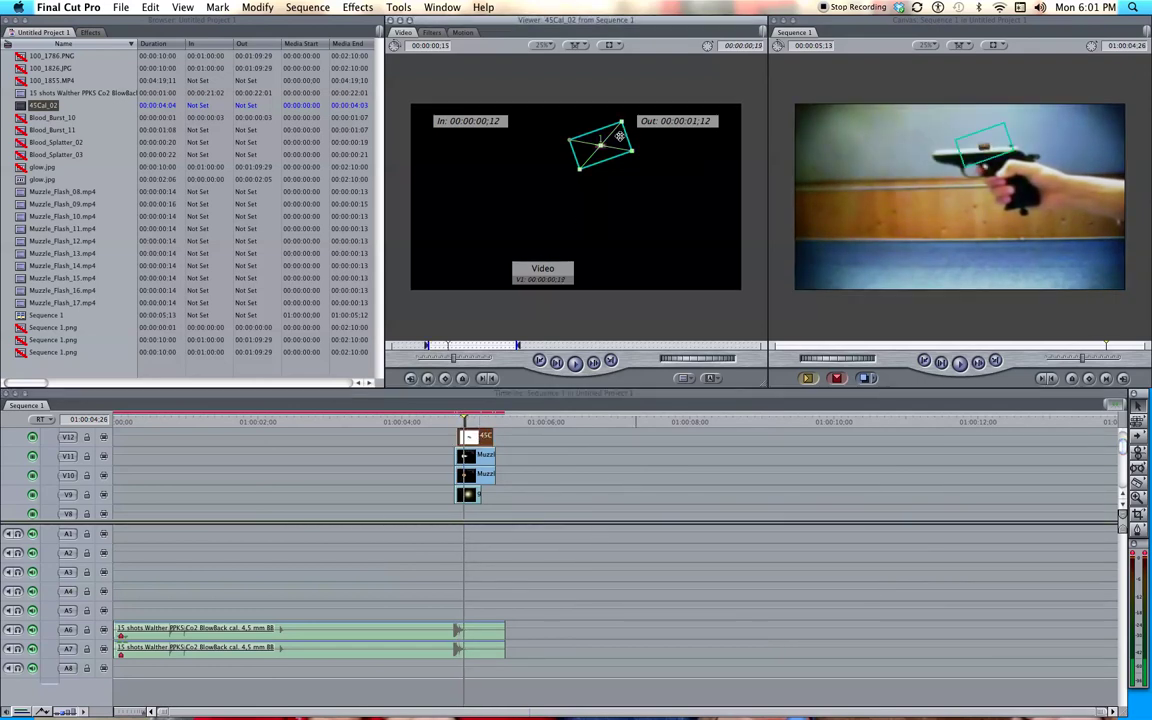
drag(618, 141, 722, 95)
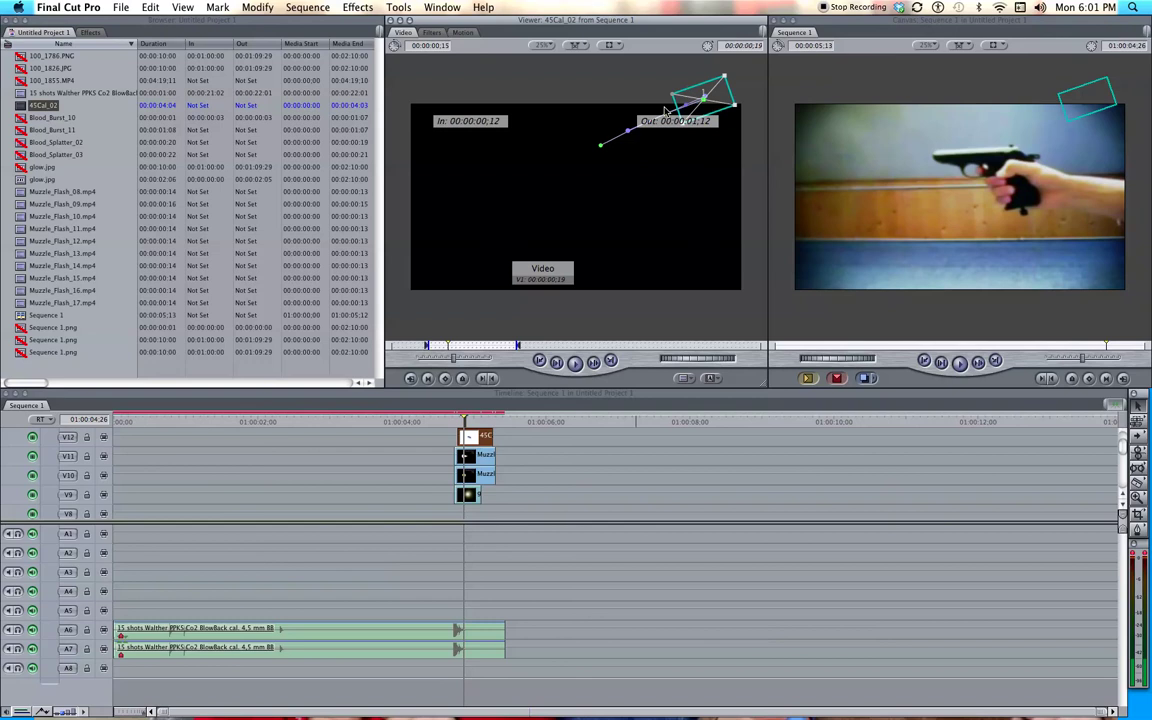
drag(670, 115, 648, 92)
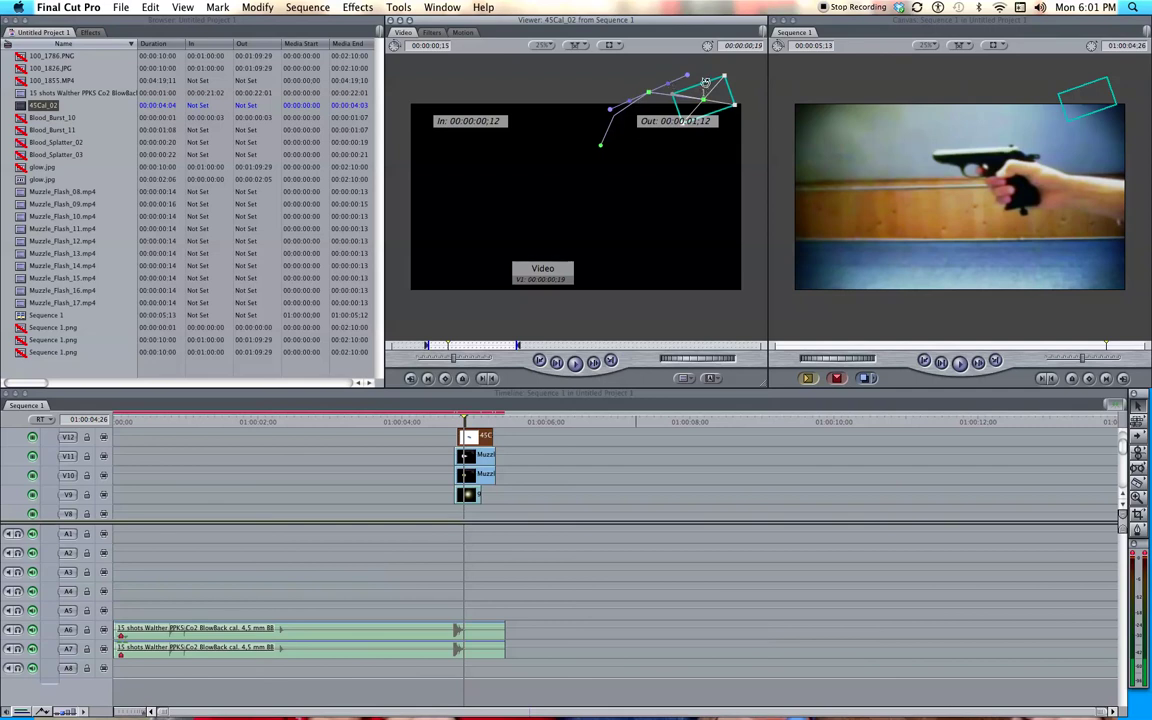
drag(705, 83, 685, 146)
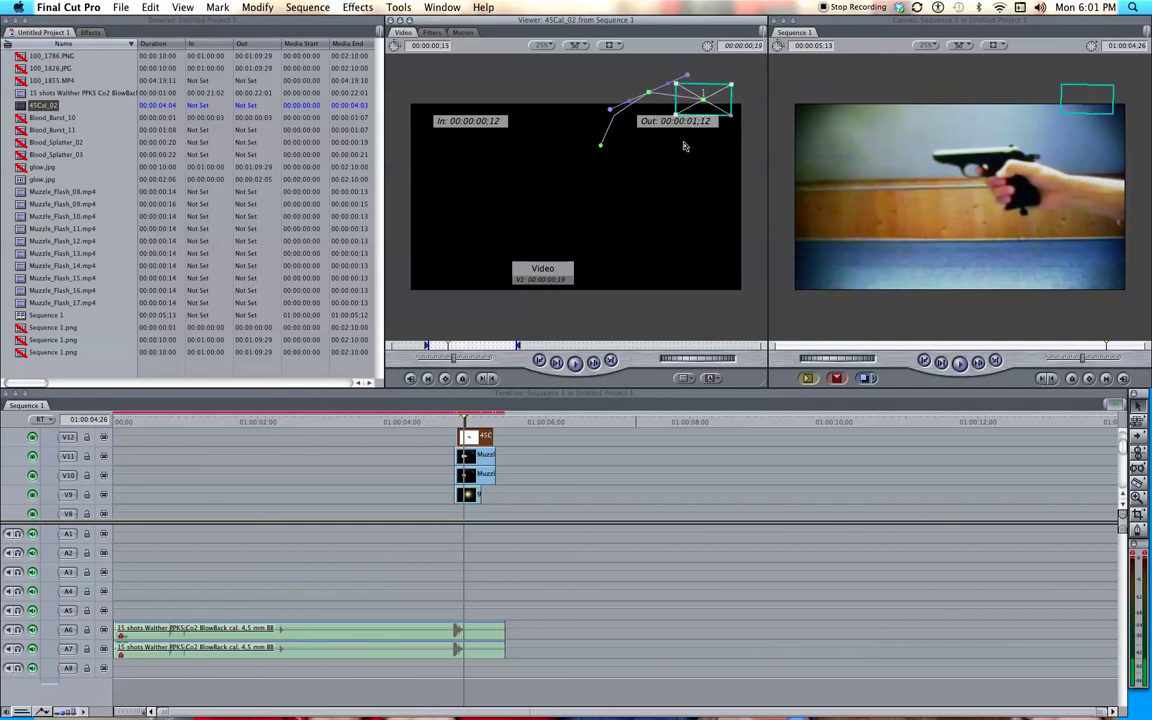
Step frame by frame through the shot to check the shell's ejection together with the muzzle flash.
click(833, 481)
key(Left)
key(Left)
key(Left)
key(Left)
key(Left)
key(Left)
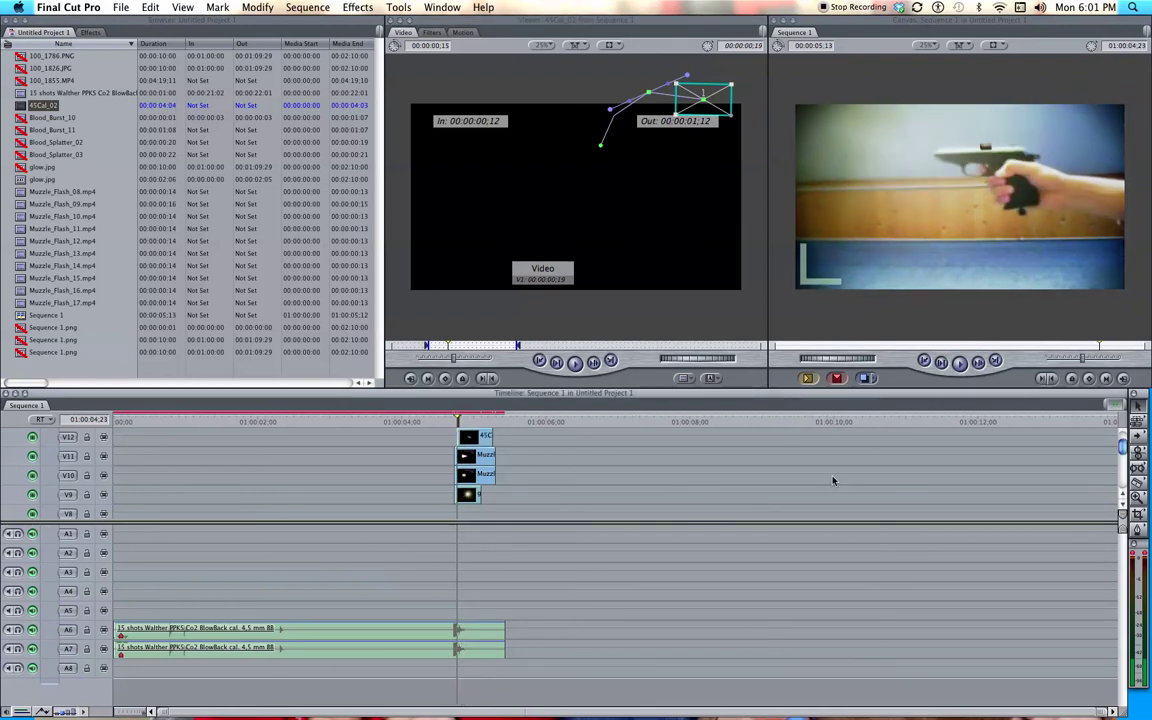
key(Left)
key(Left)
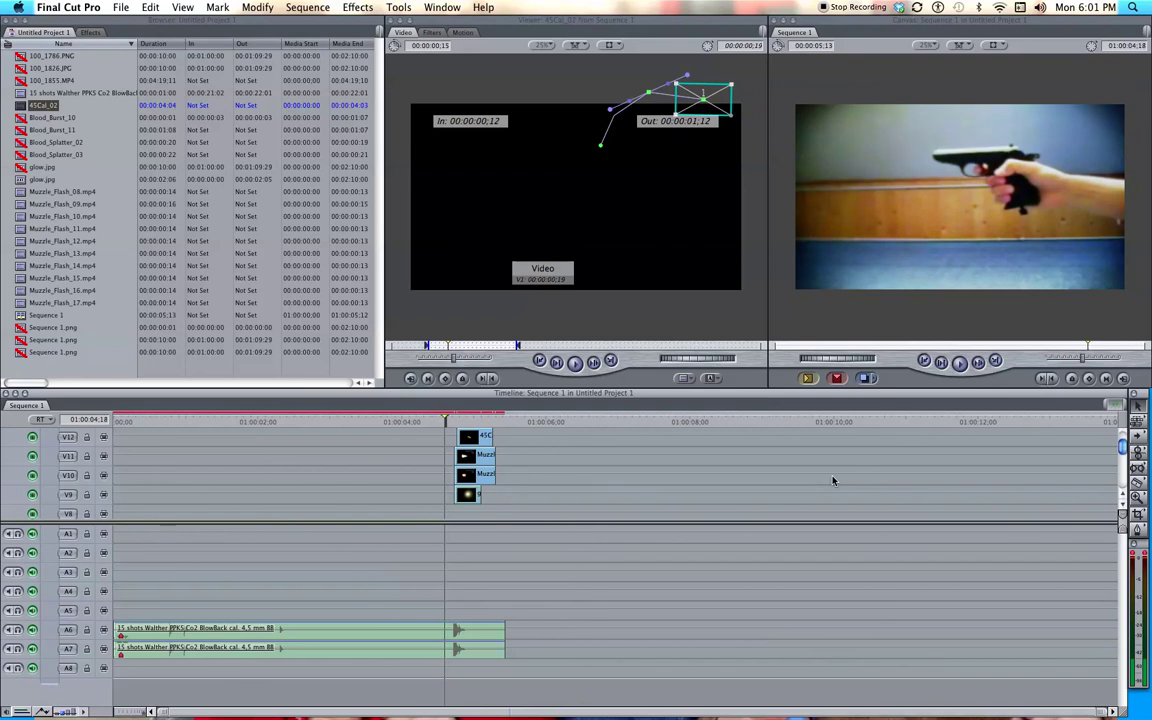
key(Left)
key(Left)
key(Left)
key(Left)
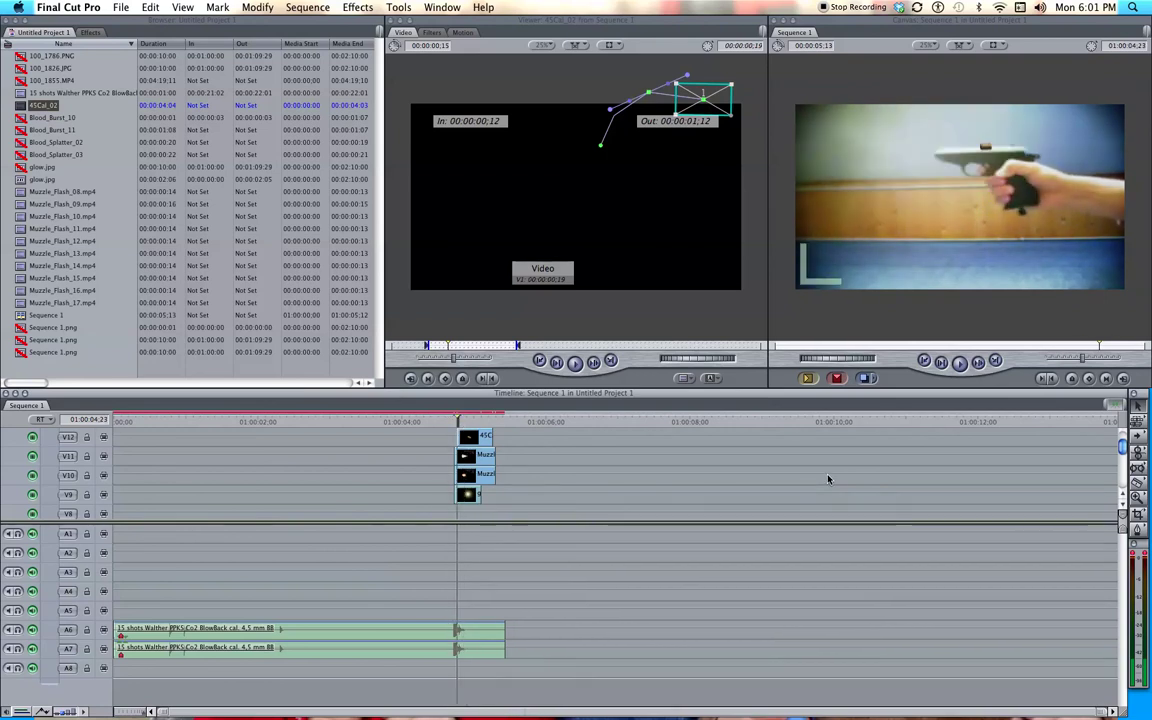
Duplicate the Gaussian Blur filter on the 45Cal_02 clip on V12 so the same blur is applied twice.
click(472, 437)
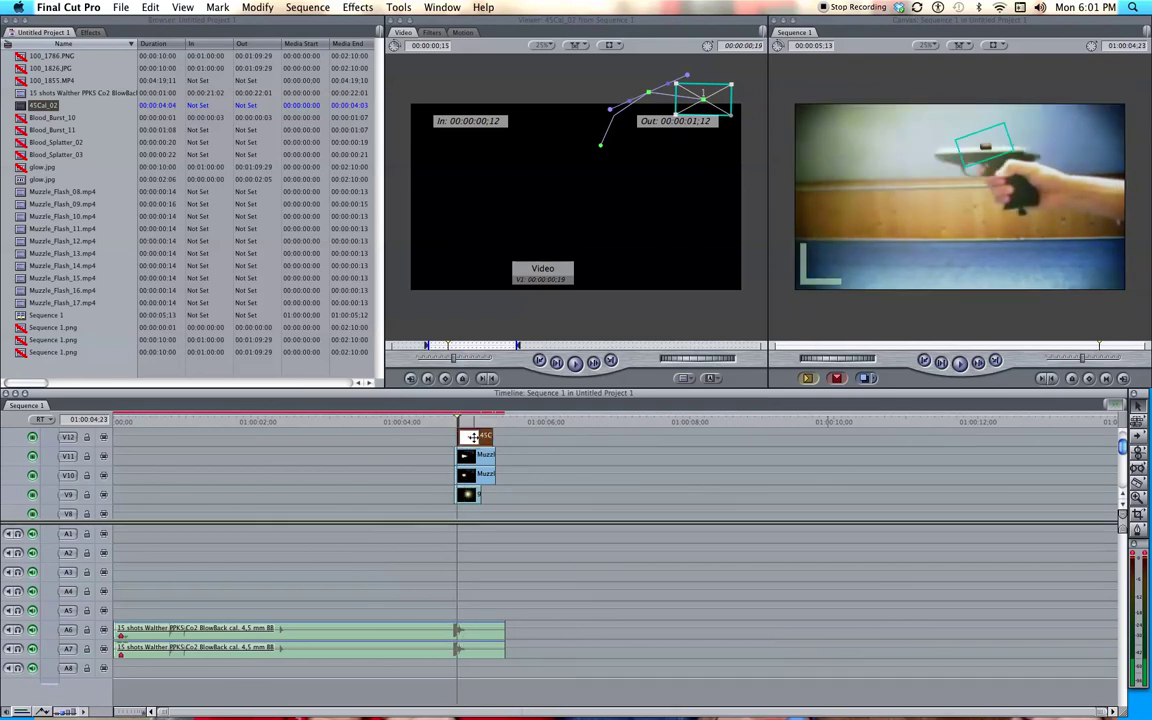
click(431, 33)
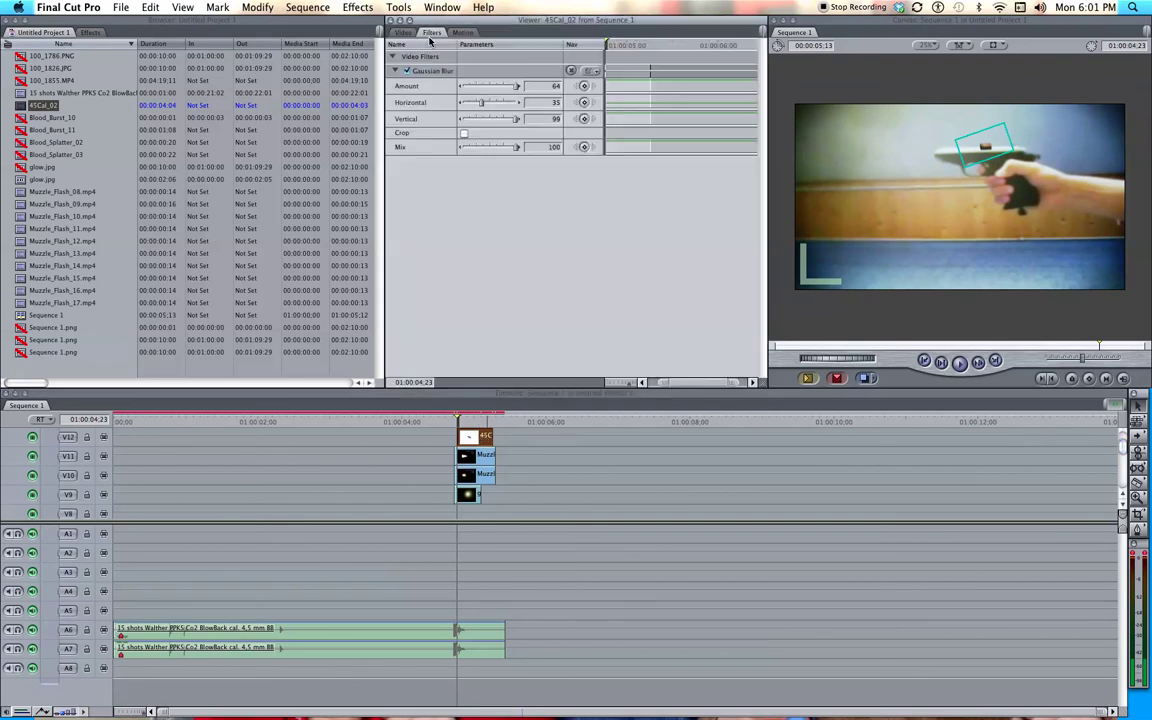
click(158, 7)
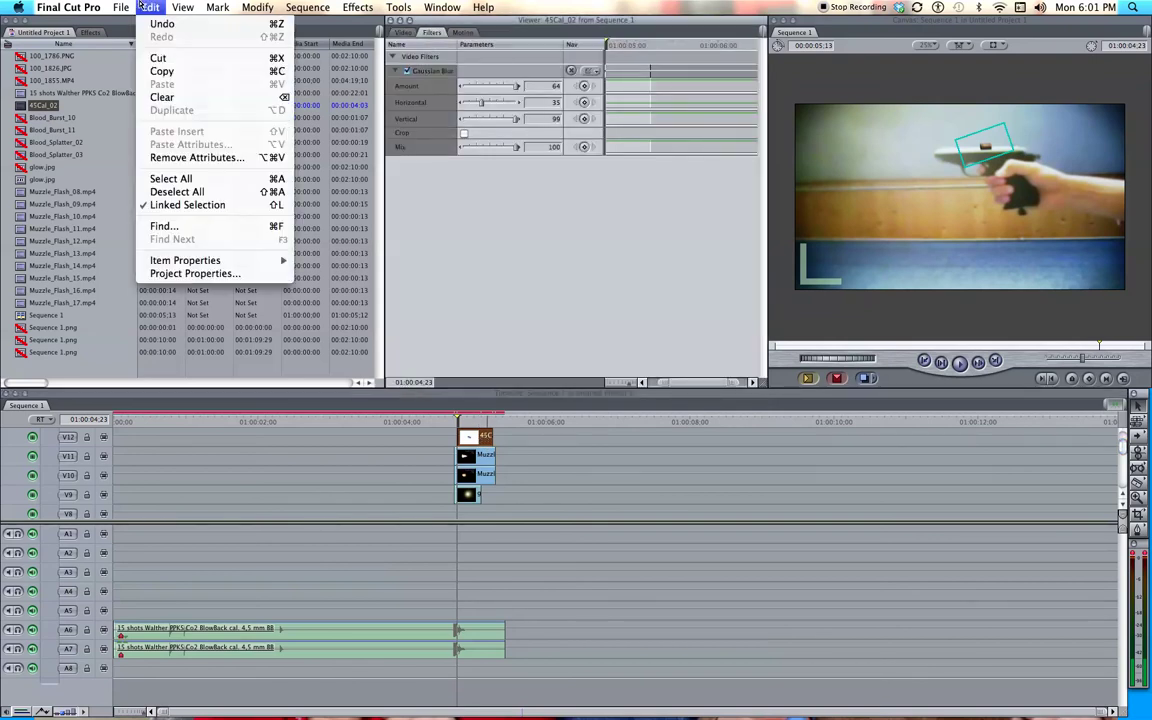
click(152, 70)
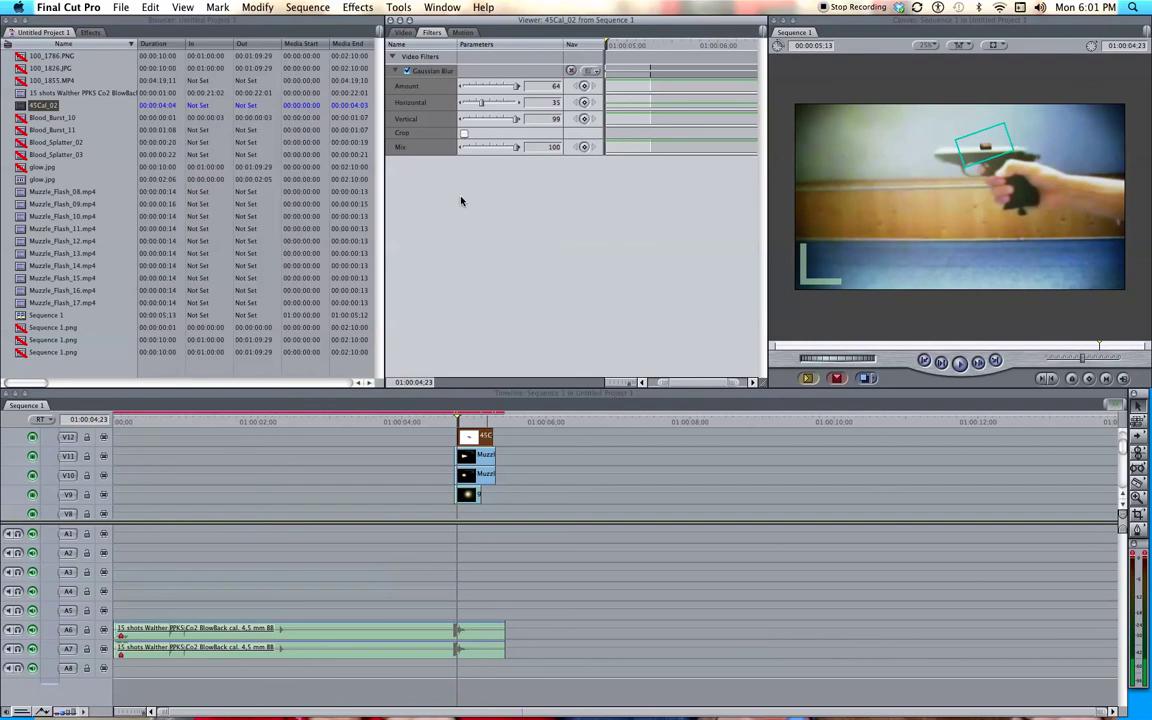
key(super+v)
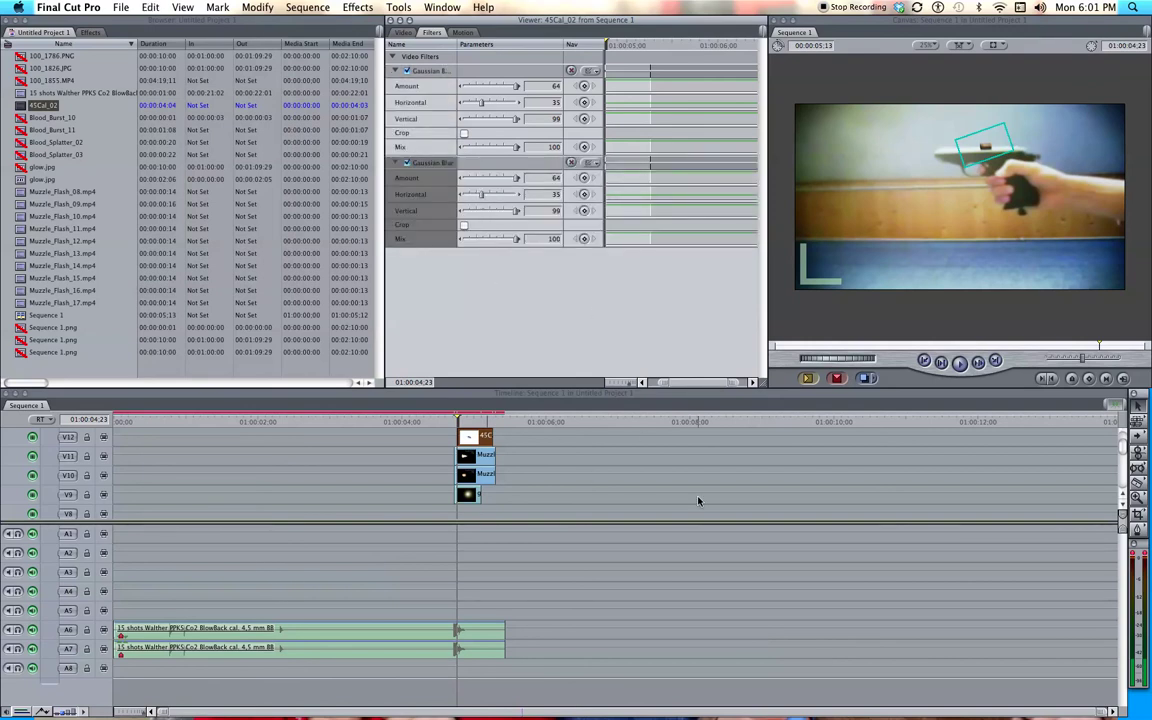
click(806, 541)
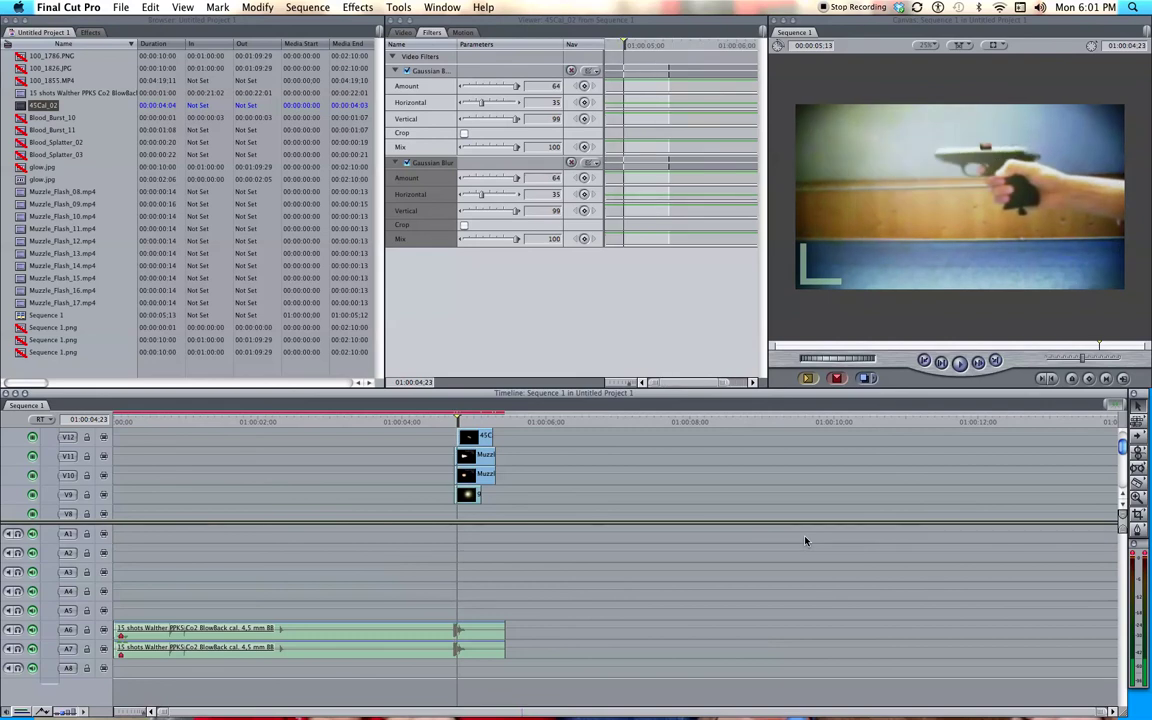
Step frame by frame through the shell's ejection and back to 01:00:04:18 to examine the doubled blur.
key(Right)
key(Right)
key(Right)
key(Left)
key(Left)
key(Left)
key(Left)
key(Left)
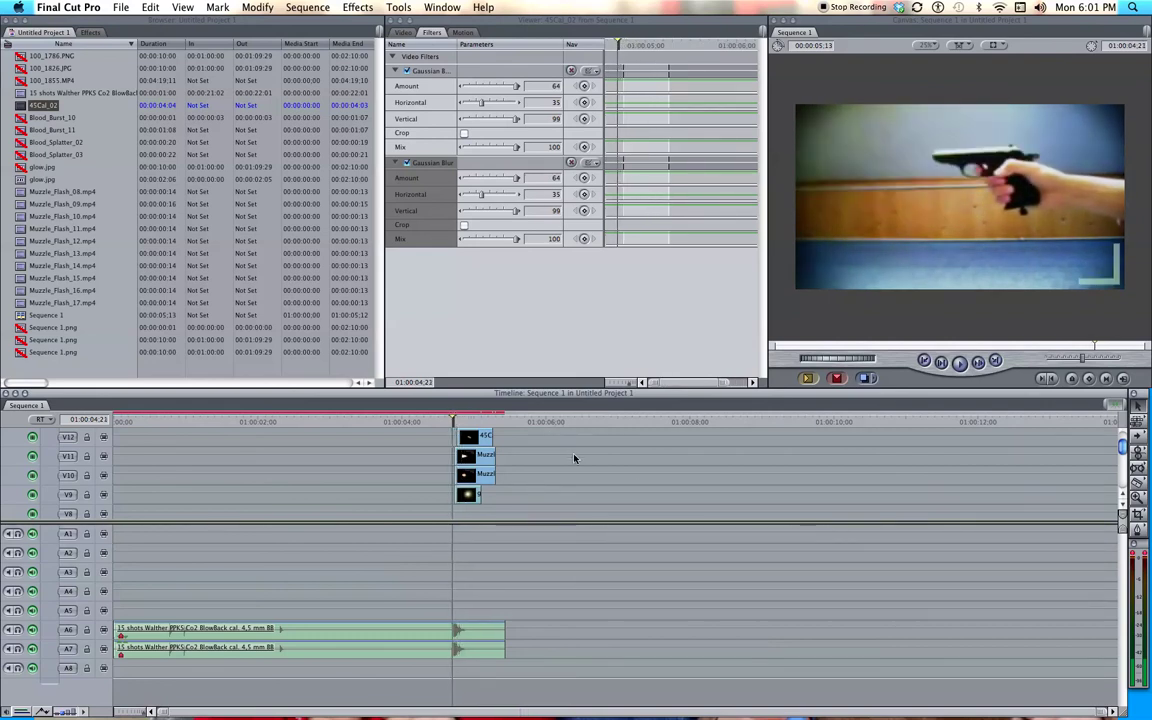
key(Left)
key(Left)
key(Left)
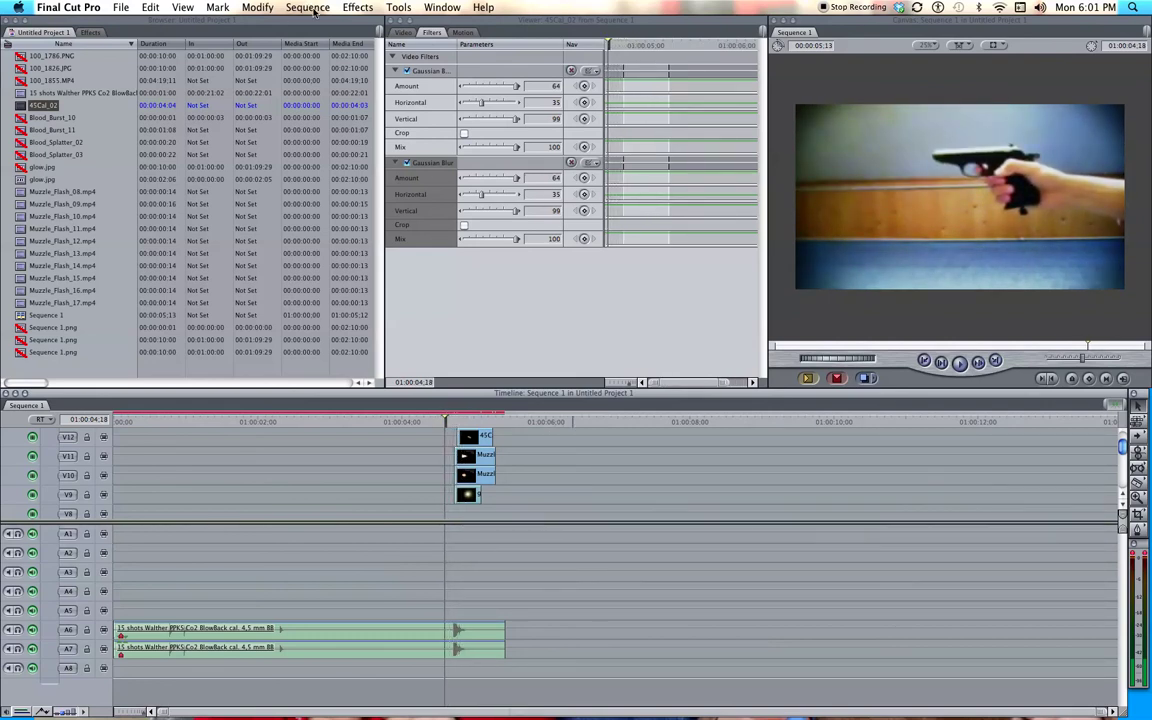
click(314, 8)
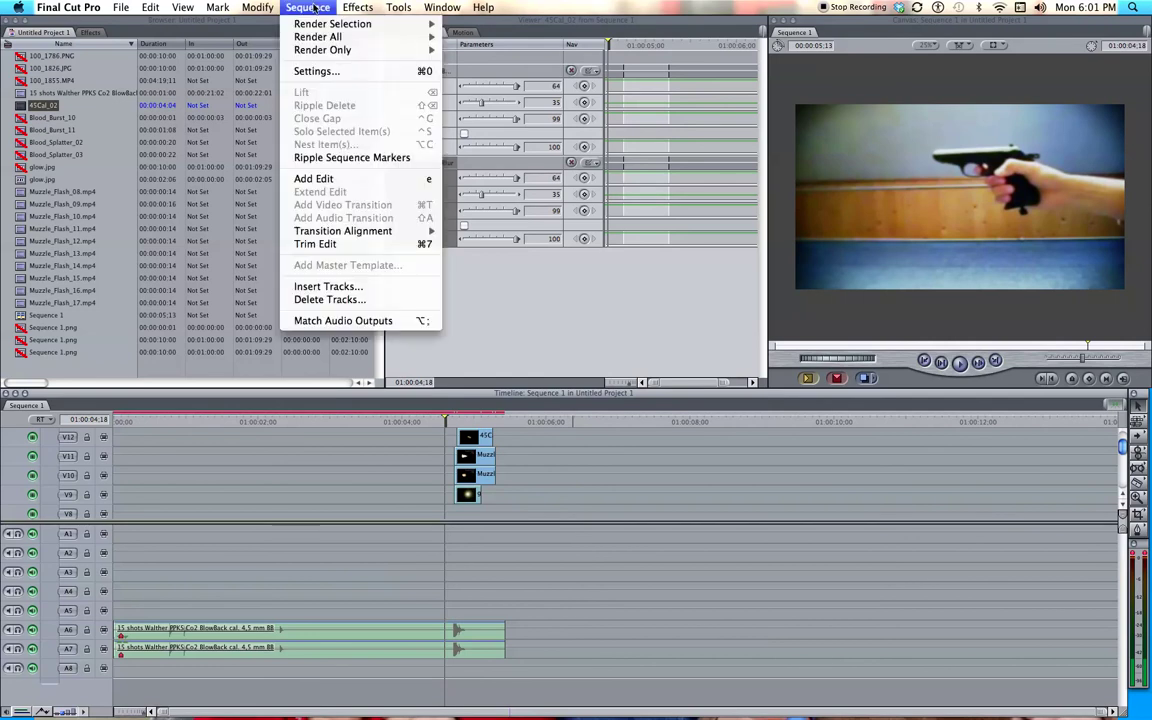
mouse_move(314, 40)
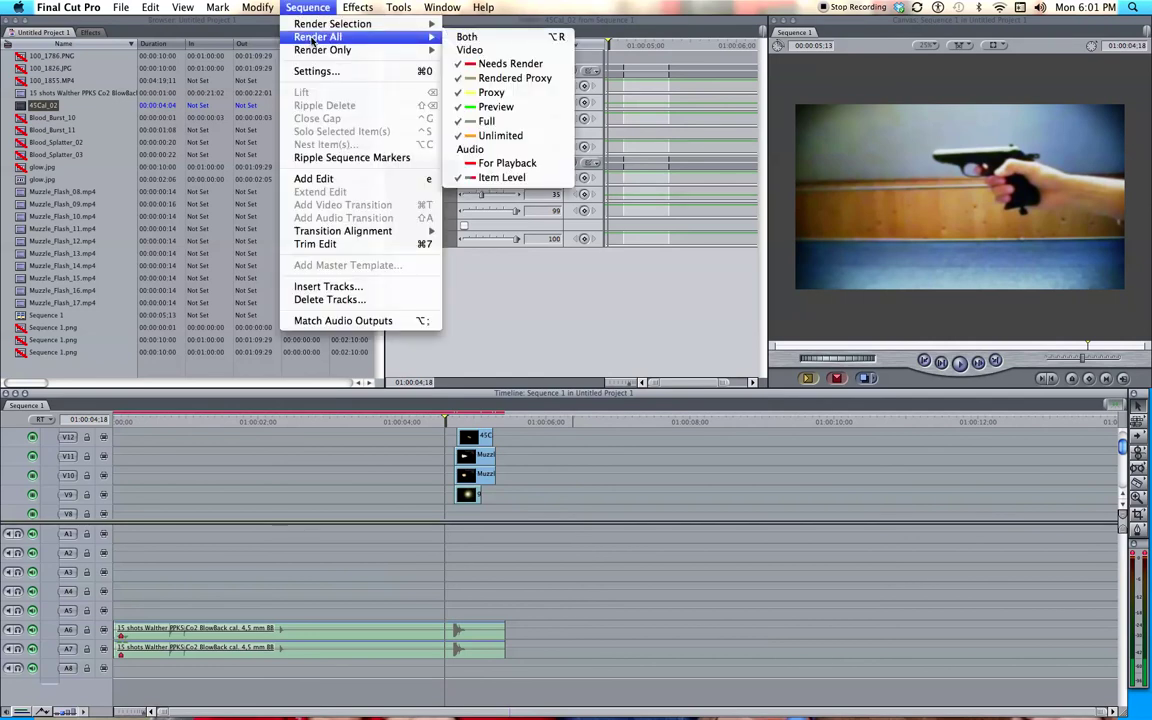
click(315, 39)
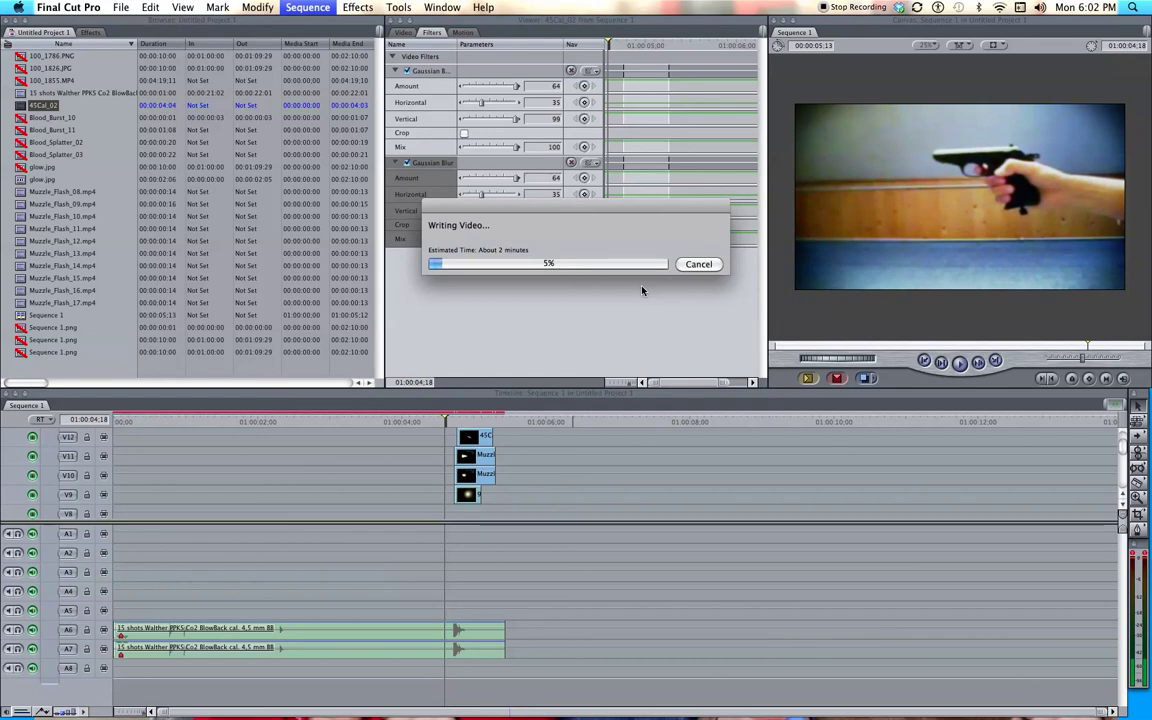
click(697, 265)
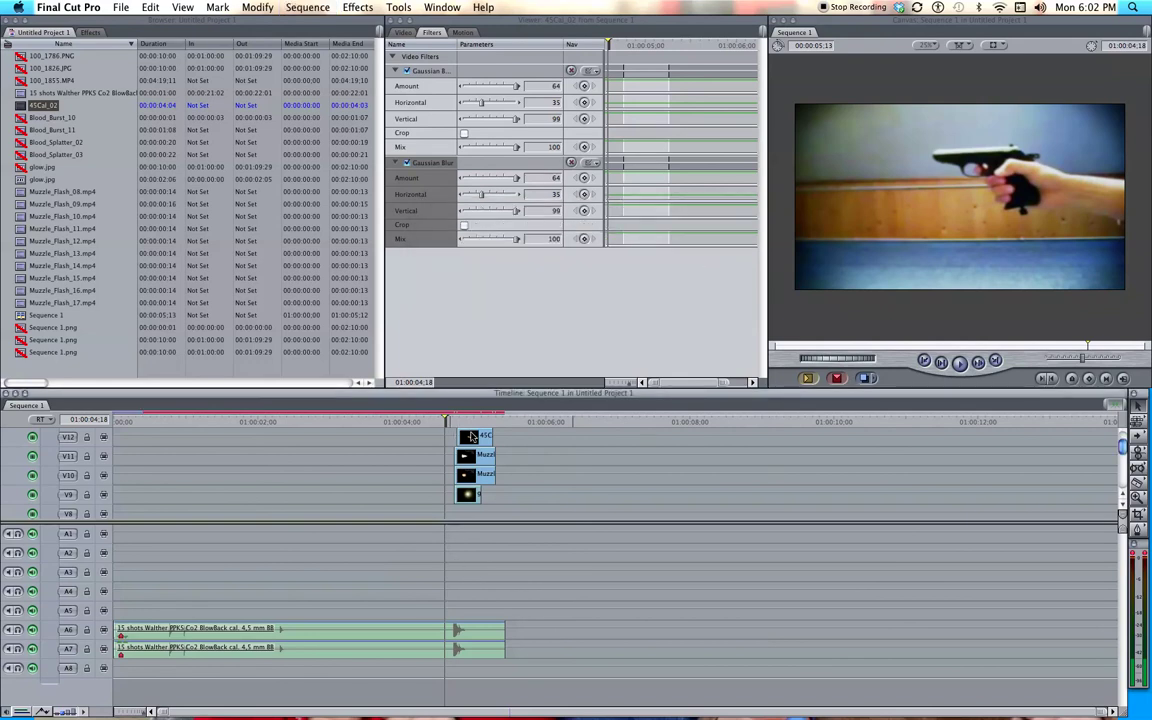
Step back and forth between 01:00:04:16 and 01:00:04:29 to examine the blurred shell against the muzzle flash.
key(Left)
key(Right)
key(Right)
key(Right)
key(Right)
key(Right)
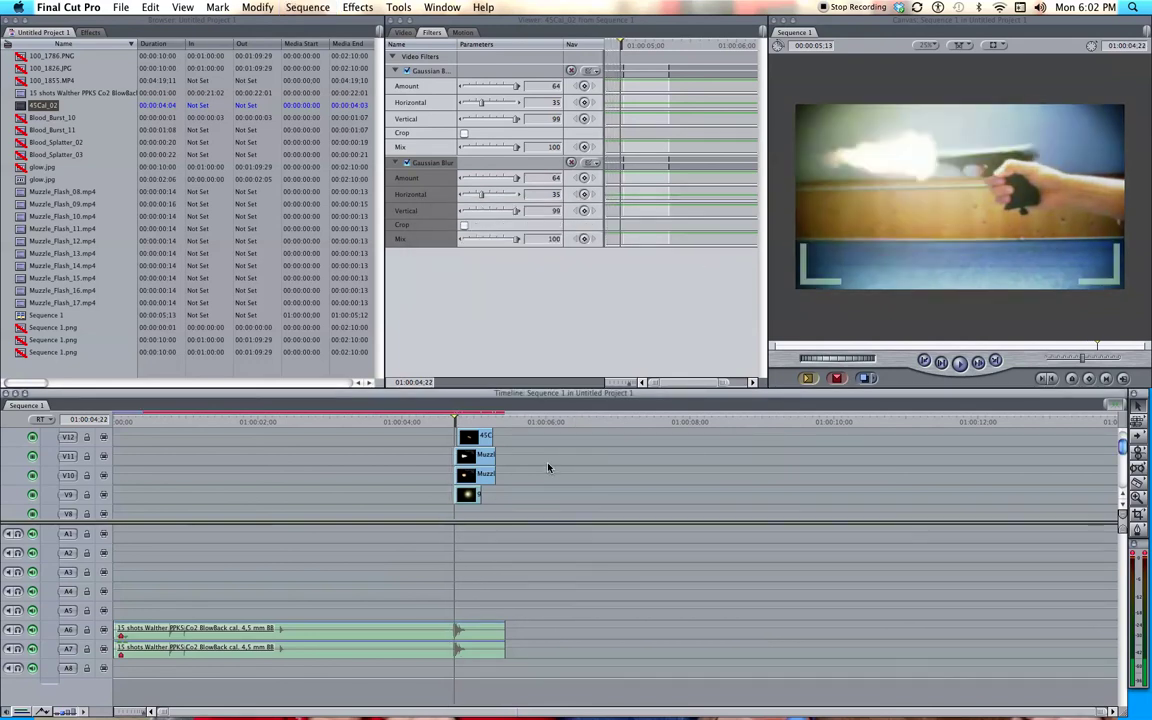
key(Right)
key(Right)
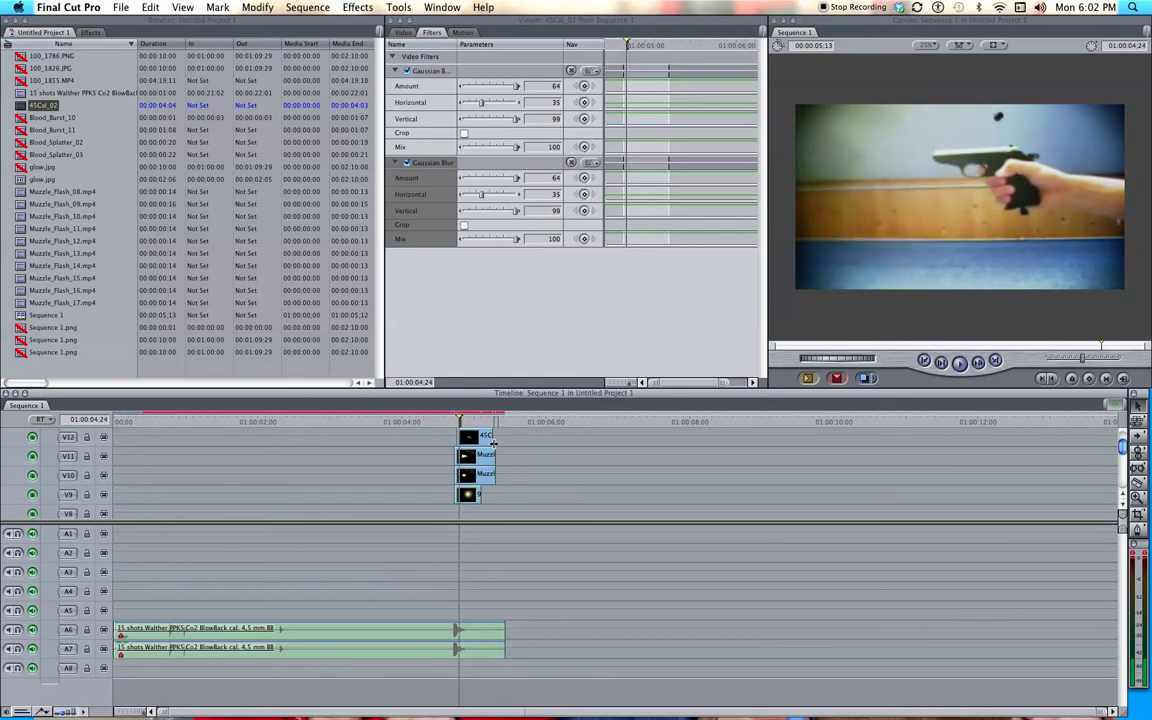
key(Left)
key(Left)
key(Left)
key(Left)
key(Left)
key(Left)
key(Left)
key(Left)
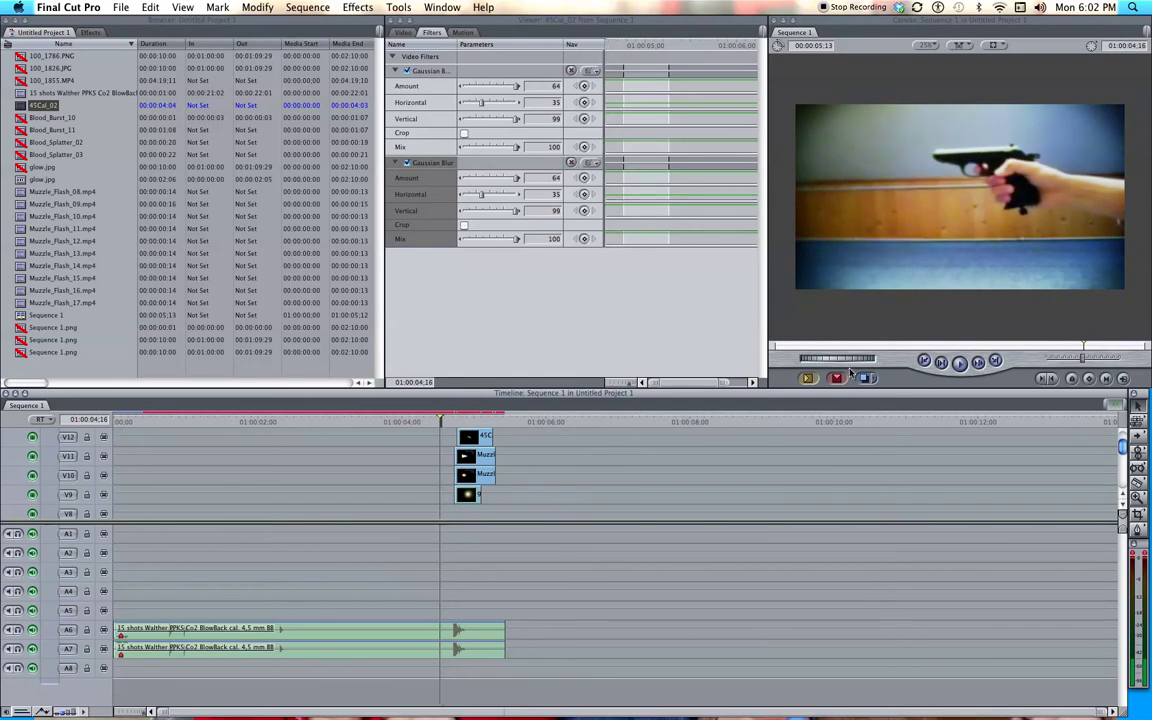
key(Right)
key(Right)
key(Right)
key(Right)
key(Right)
key(Right)
key(Right)
key(Right)
key(Right)
key(Right)
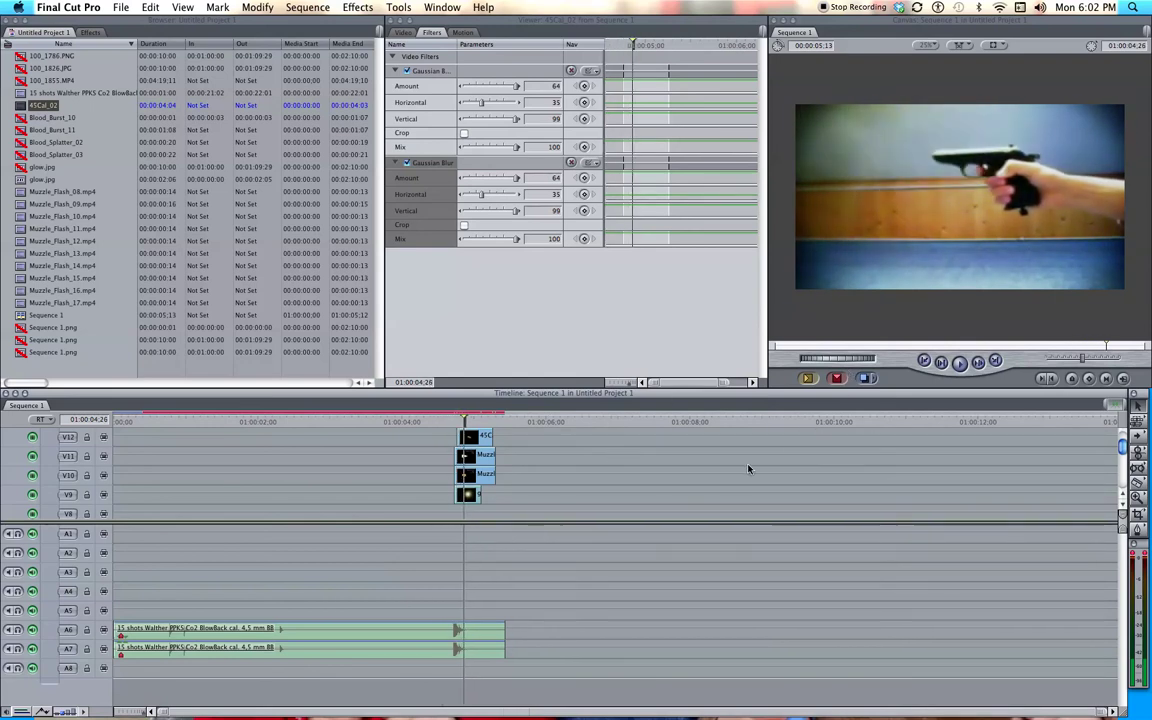
key(Right)
key(Right)
key(Right)
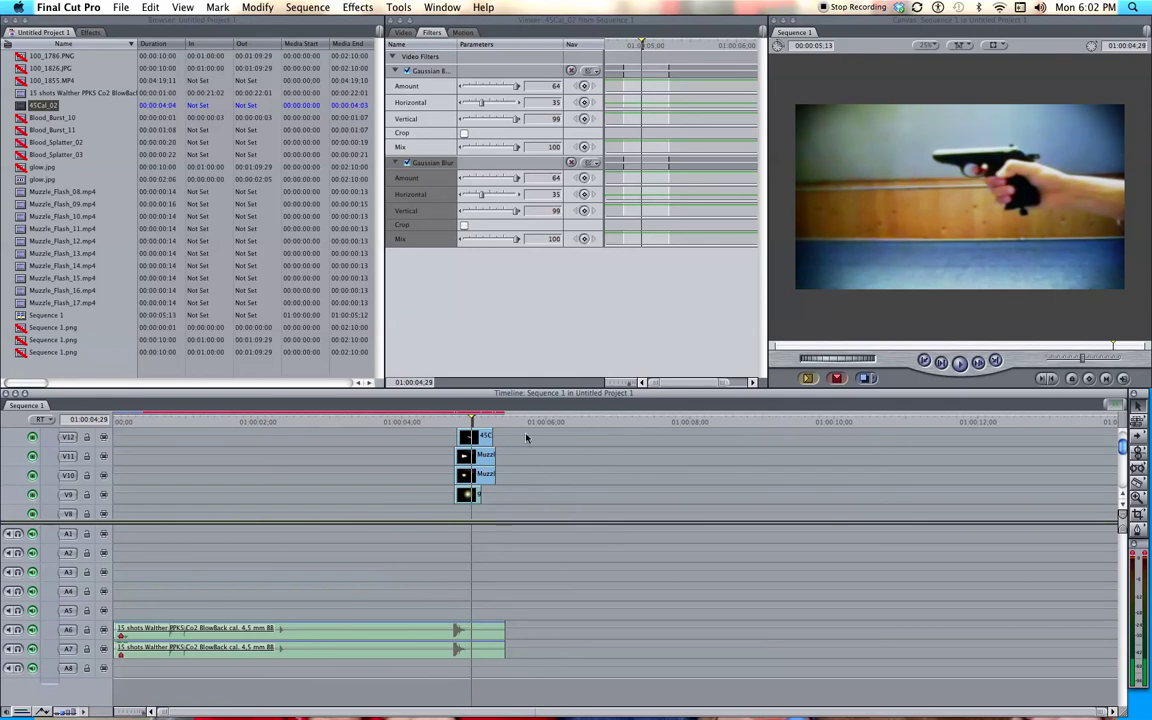
key(Left)
key(Left)
key(Left)
key(Left)
key(Left)
key(Left)
key(Left)
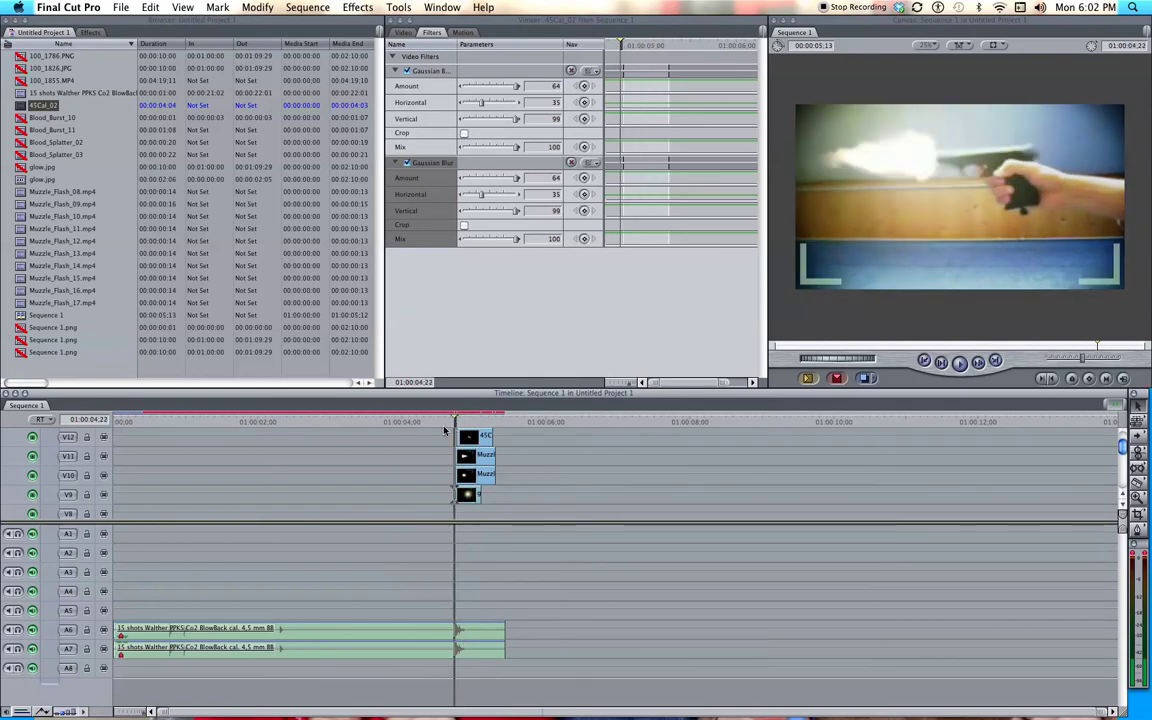
Return the playhead to 01:00:04:06 and review the complete gunshot effect repeatedly, frame by frame around the flash.
drag(445, 427, 416, 438)
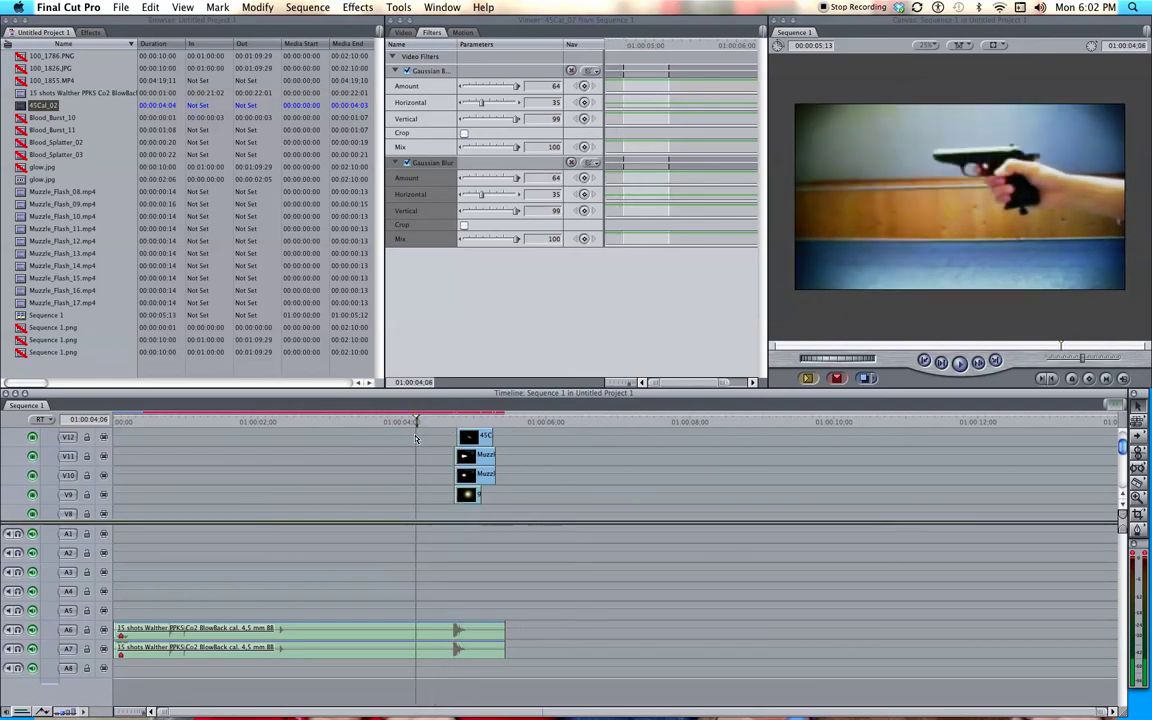
key(Right)
key(Right)
key(Right)
key(Right)
key(Right)
key(Right)
key(Right)
key(Right)
key(Right)
key(Right)
key(Right)
key(Right)
key(Right)
key(Right)
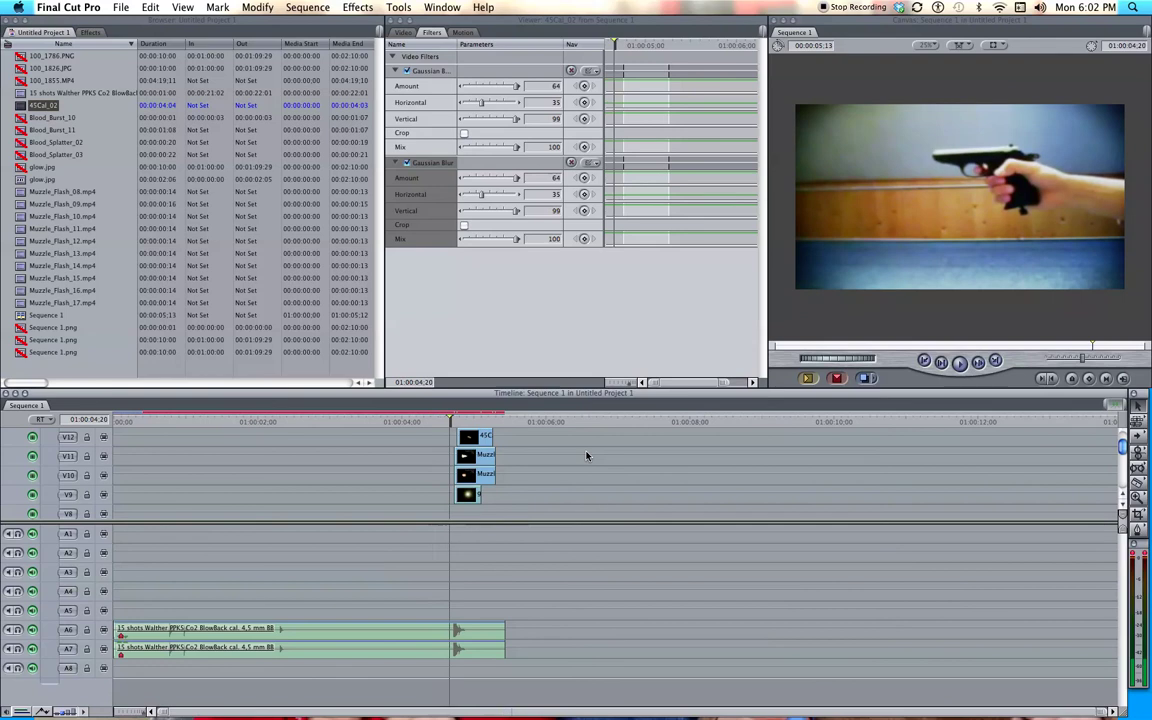
key(Left)
key(Left)
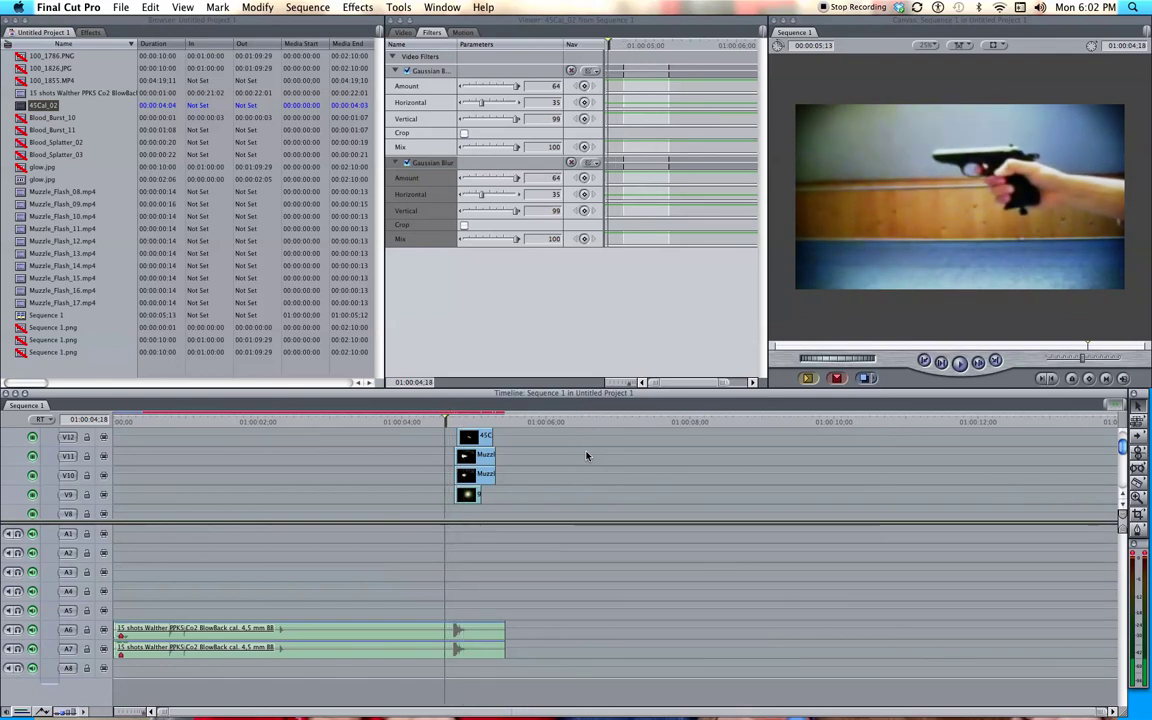
key(Right)
key(Right)
key(Right)
key(Right)
key(Right)
key(Right)
key(Right)
key(Right)
key(Right)
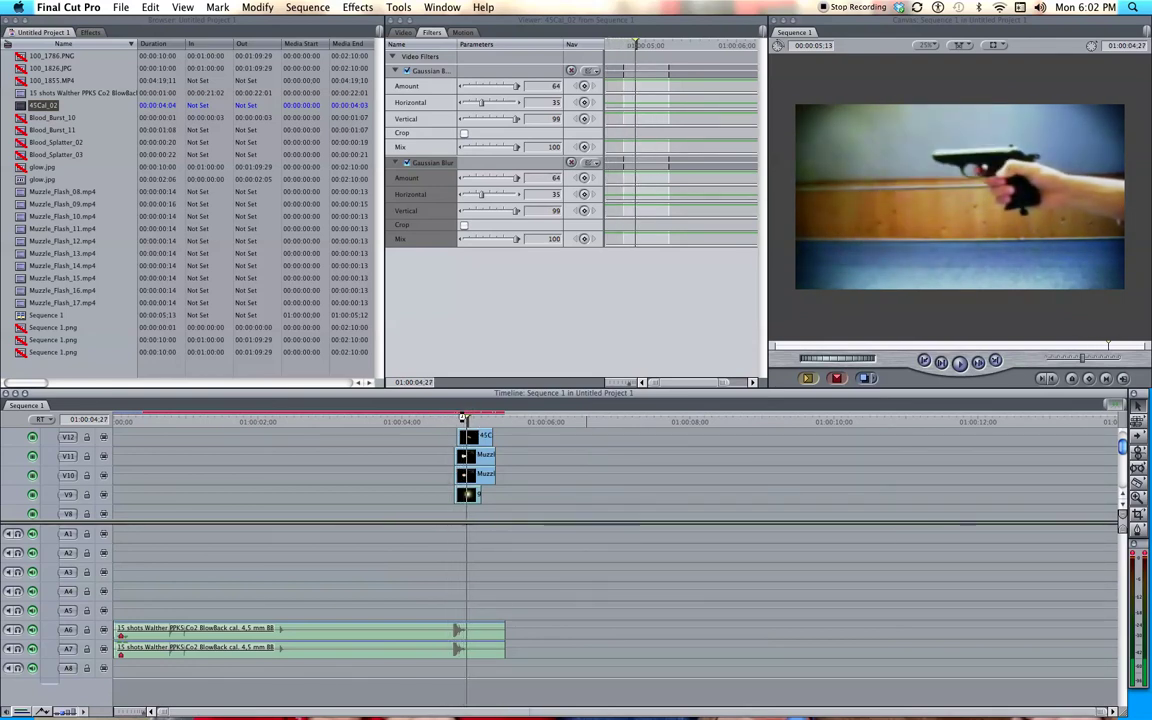
key(Left)
key(Left)
key(Left)
key(Left)
key(Left)
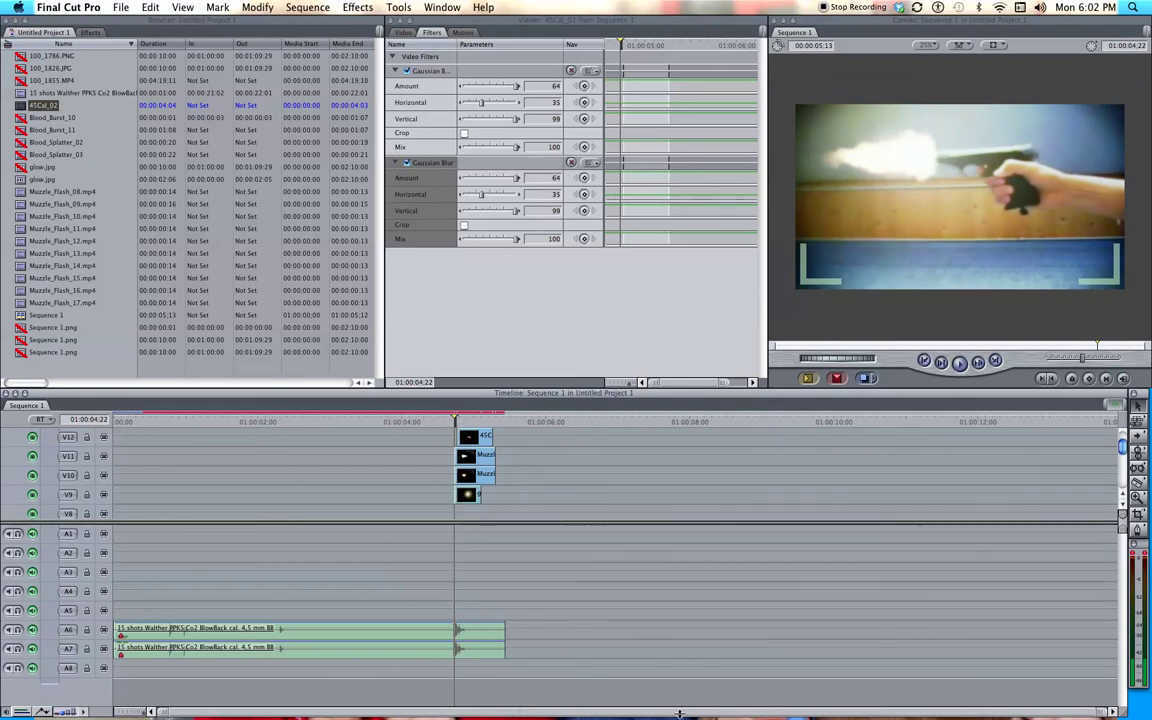
mouse_move(679, 713)
right_click(722, 680)
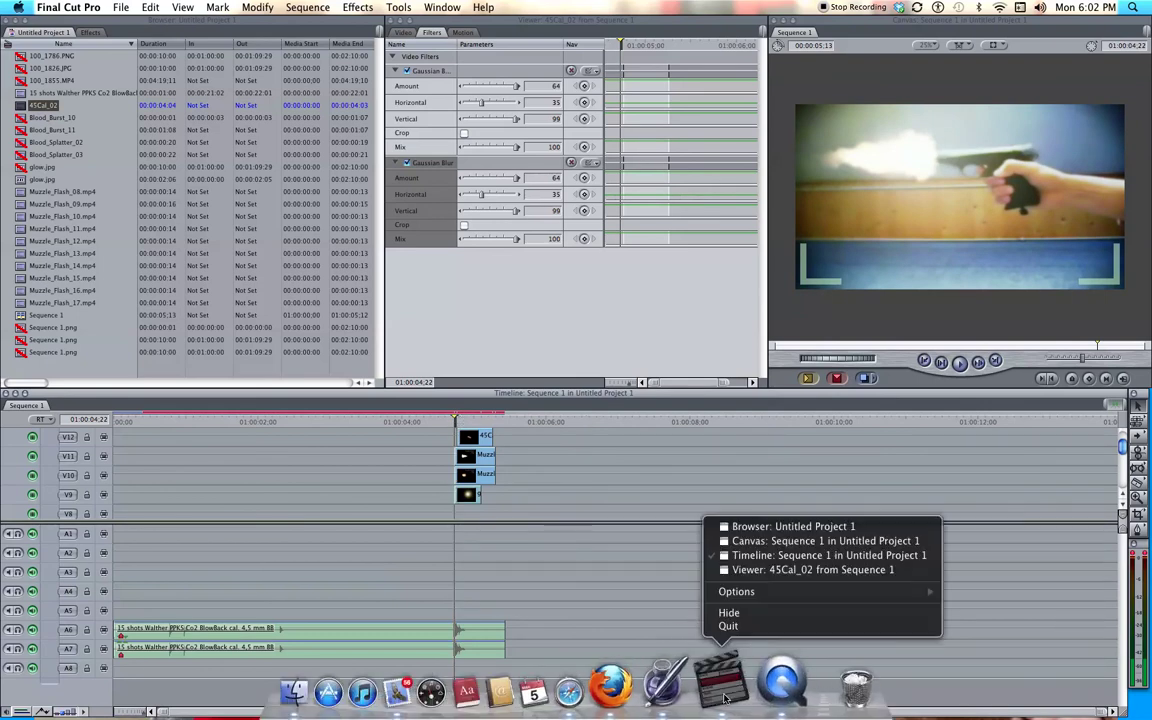
click(526, 536)
key(Left)
key(Left)
key(Left)
key(Left)
key(Left)
key(Left)
key(Left)
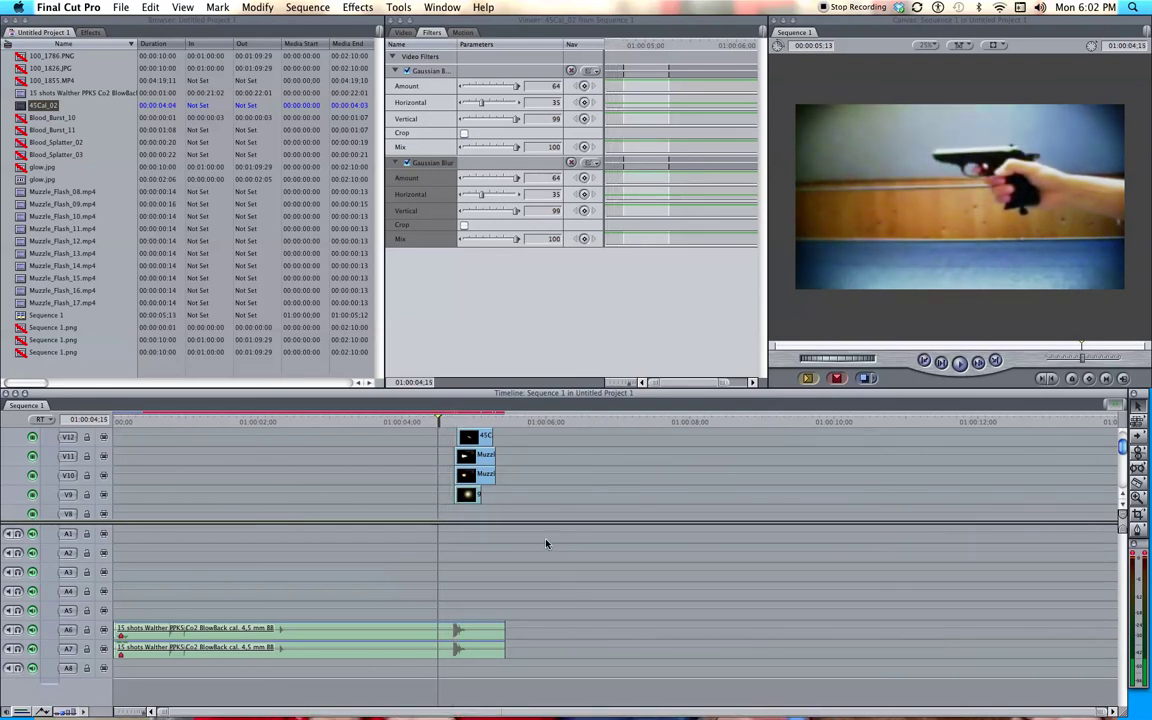
key(Right)
key(Right)
key(Right)
key(Right)
key(Right)
key(Right)
key(Right)
key(Right)
key(Right)
key(Right)
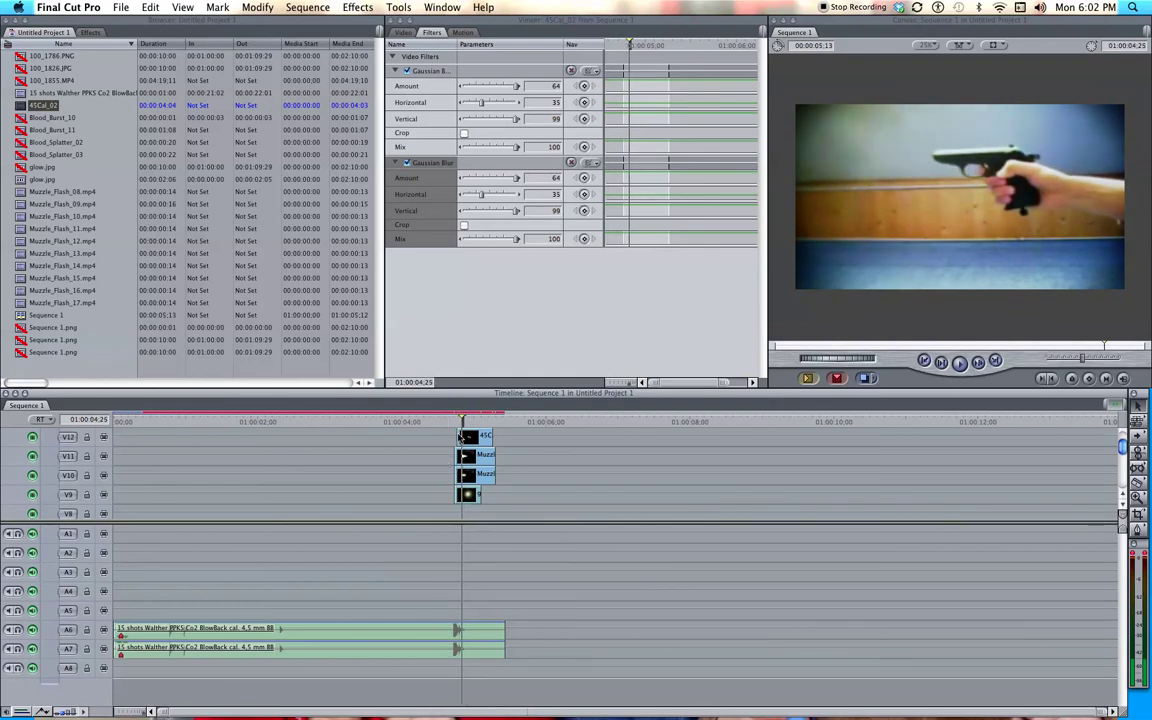
key(Left)
key(Left)
key(Left)
key(Left)
key(Left)
key(Left)
key(Left)
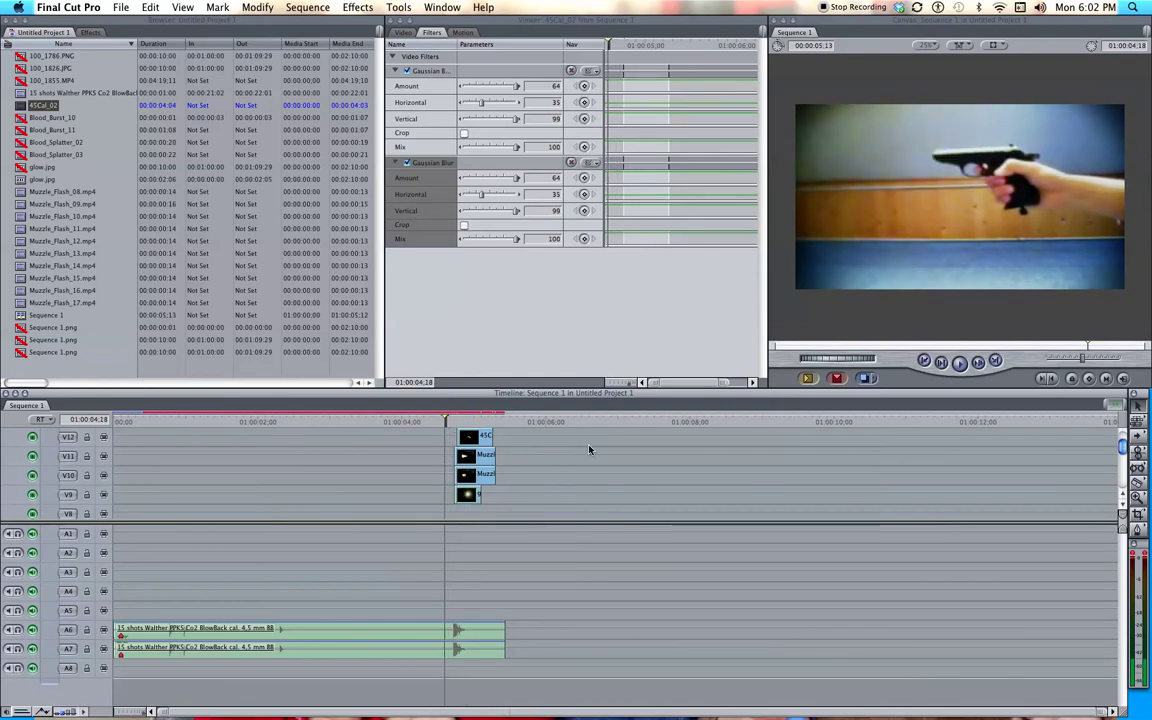
key(Right)
key(Right)
key(Right)
key(Right)
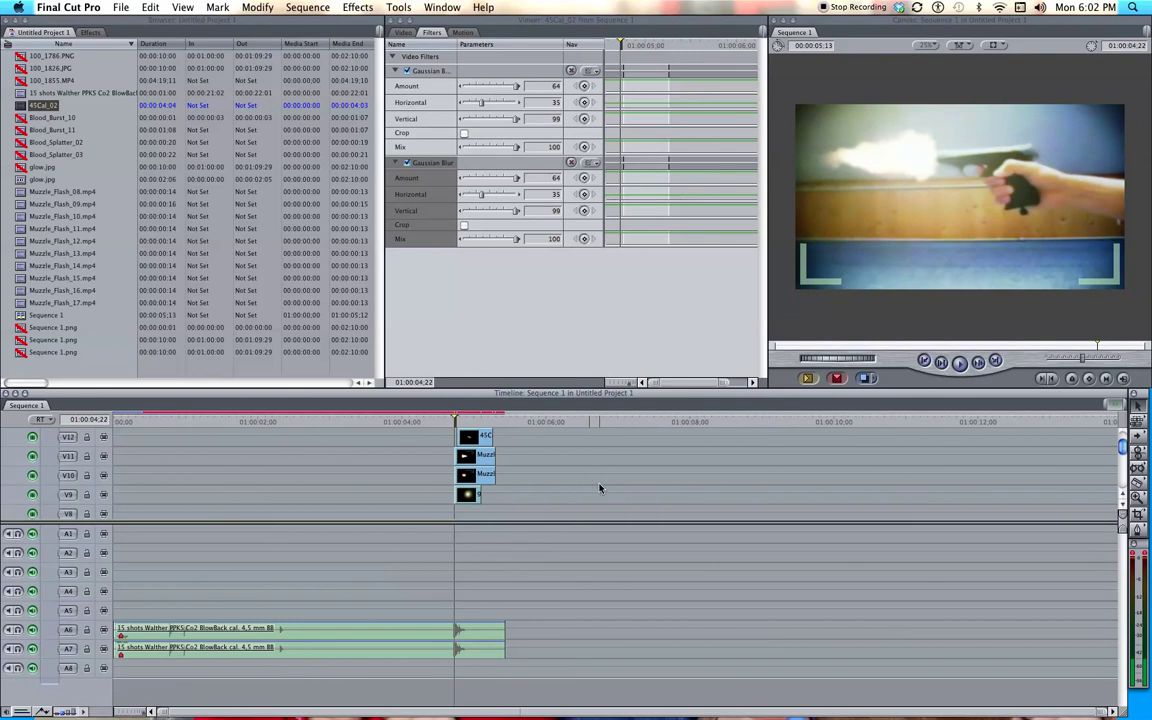
key(Left)
key(Right)
key(Left)
key(Right)
key(Left)
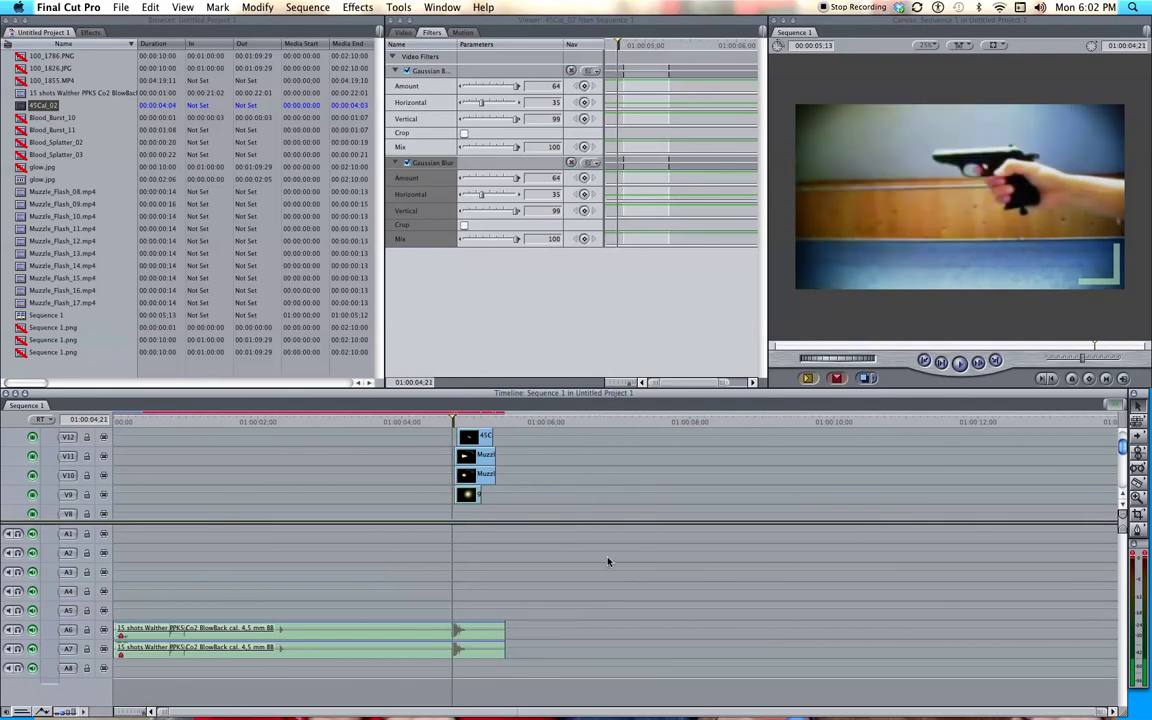
Hide Final Cut Pro.
mouse_move(640, 712)
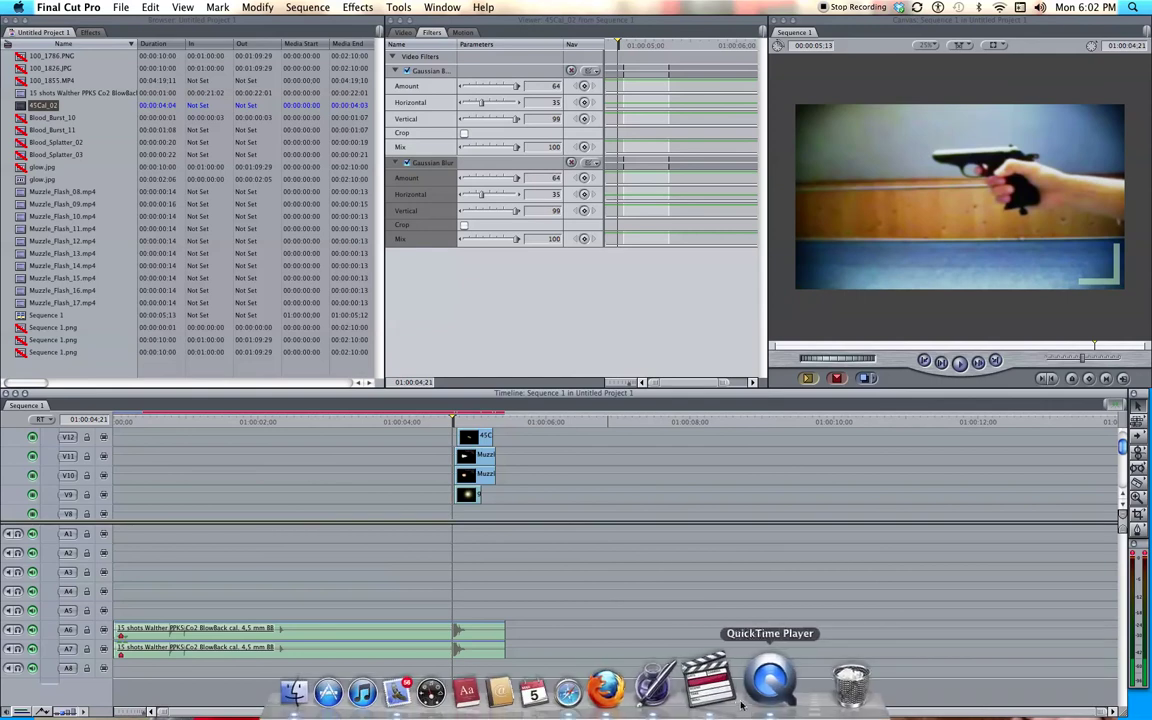
right_click(708, 685)
click(732, 612)
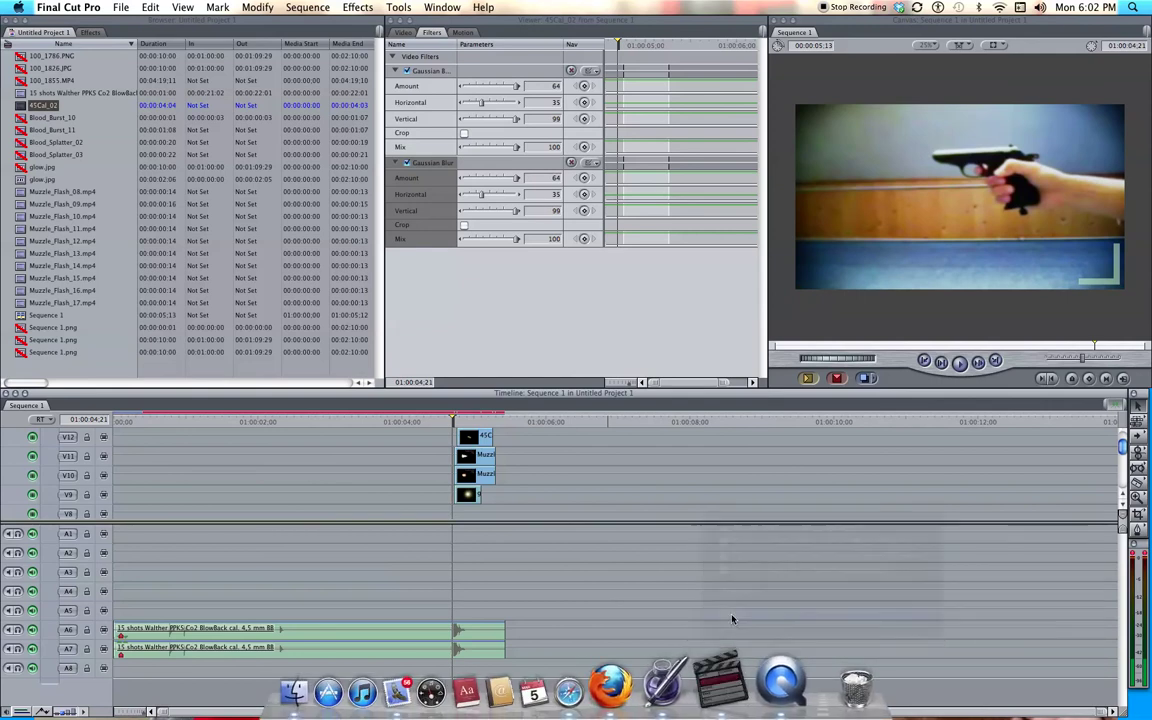